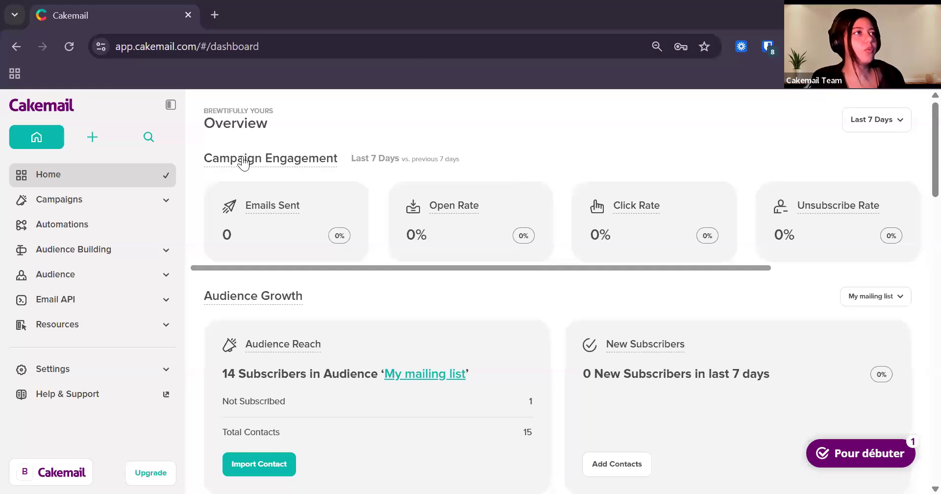
# Look over the dashboard's campaign engagement, audience growth and campaign spotlight sections
pyautogui.moveTo(212, 162)
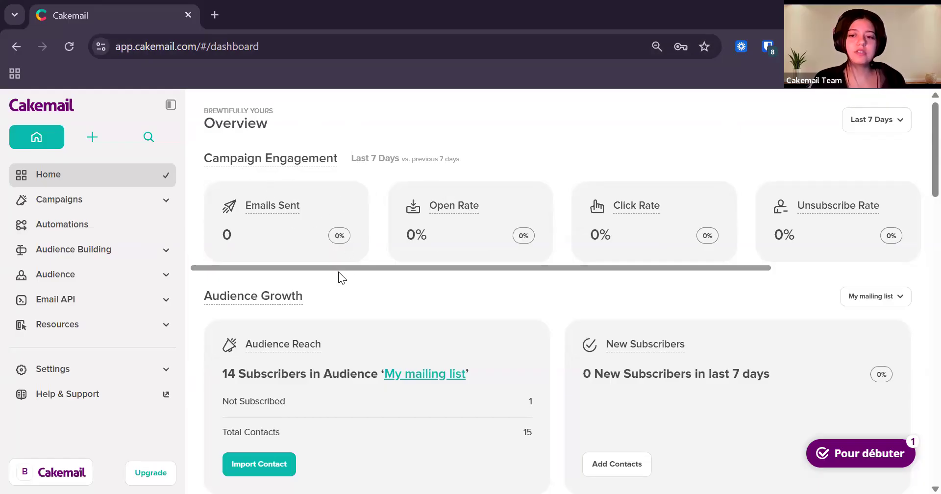
pyautogui.scroll(-1, 543, 250)
pyautogui.scroll(-6, 564, 250)
pyautogui.scroll(5, 597, 251)
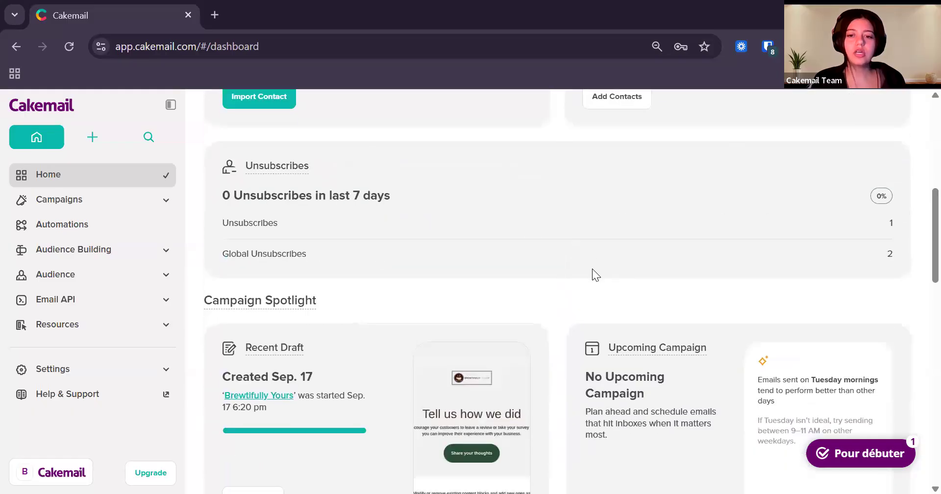
pyautogui.scroll(3, 602, 257)
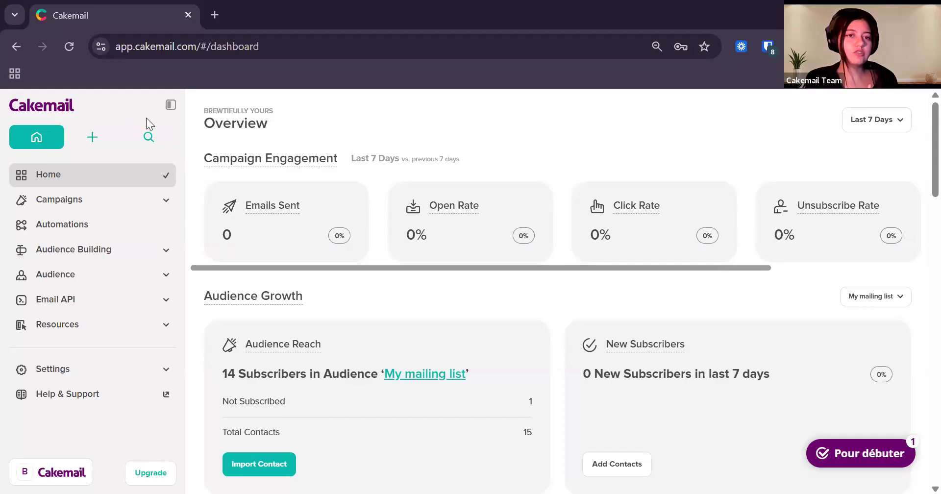
# Collapse the navigation sidebar to view the dashboard at full width, and restore the sidebar
pyautogui.click(170, 105)
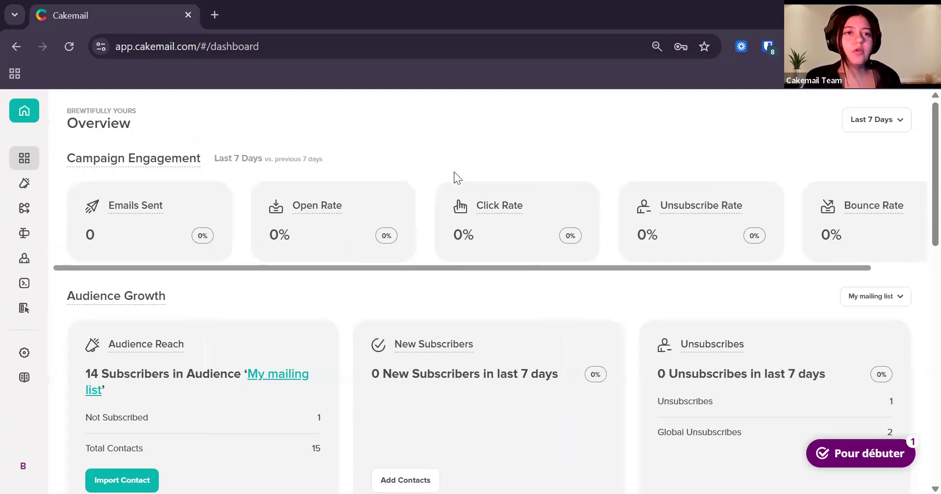
pyautogui.moveTo(39, 117)
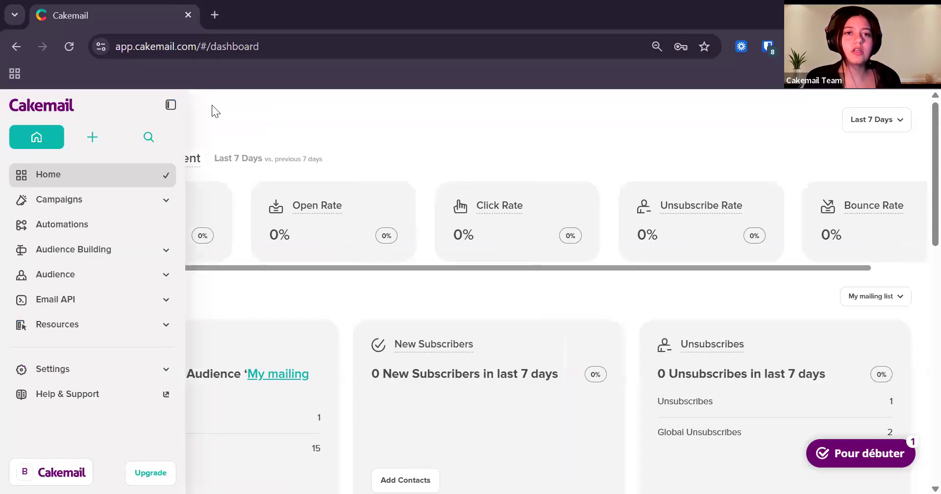
pyautogui.scroll(-9, 888, 248)
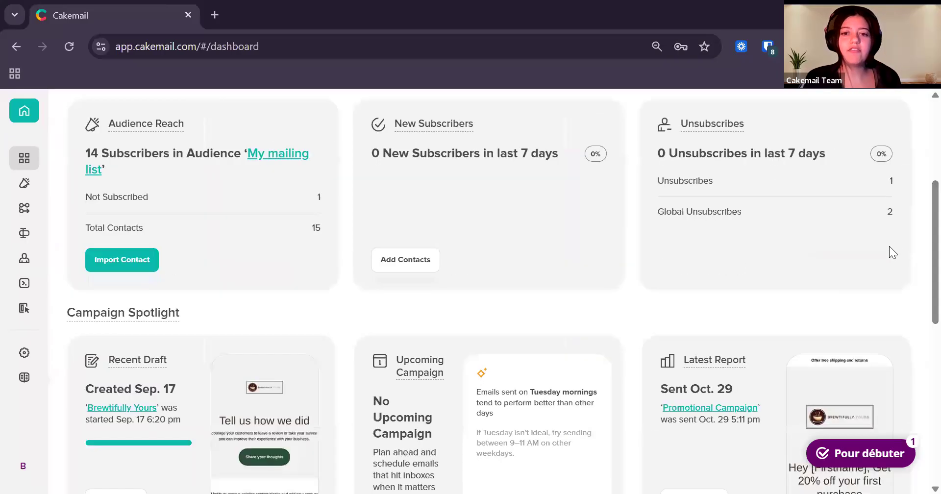
pyautogui.scroll(7, 198, 150)
pyautogui.scroll(2, 199, 150)
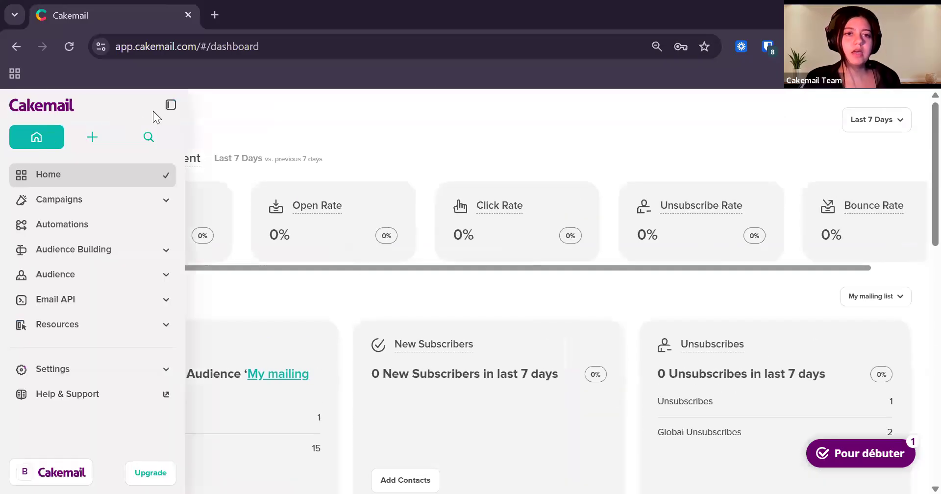
pyautogui.click(171, 105)
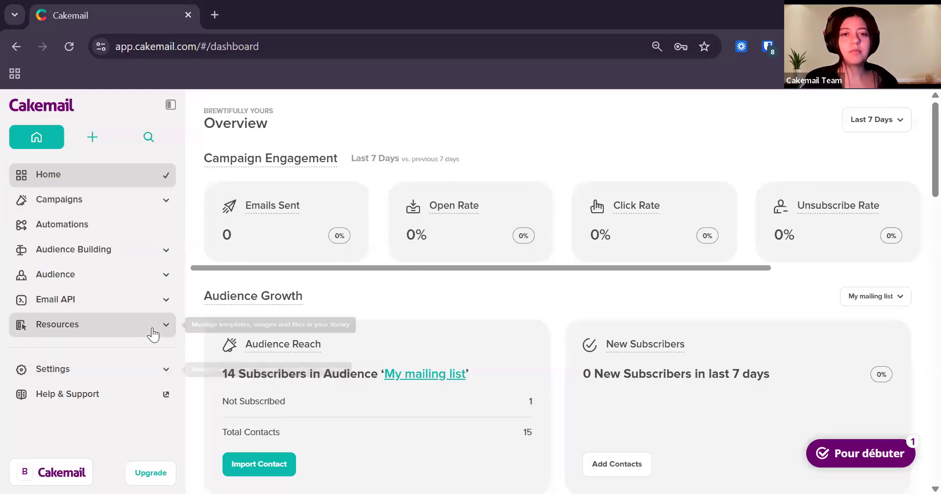
# Open the Organization Profile in the account settings to view the company details
pyautogui.click(114, 372)
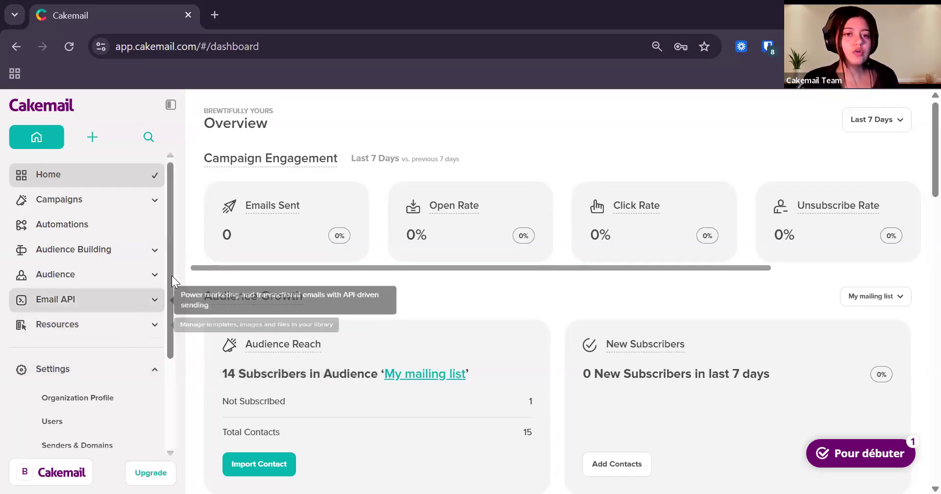
pyautogui.scroll(-3, 161, 312)
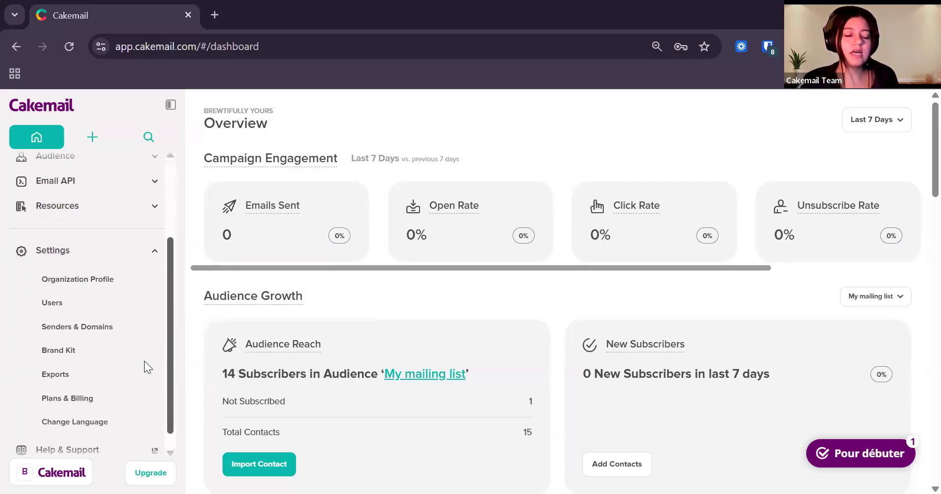
pyautogui.scroll(-1, 144, 362)
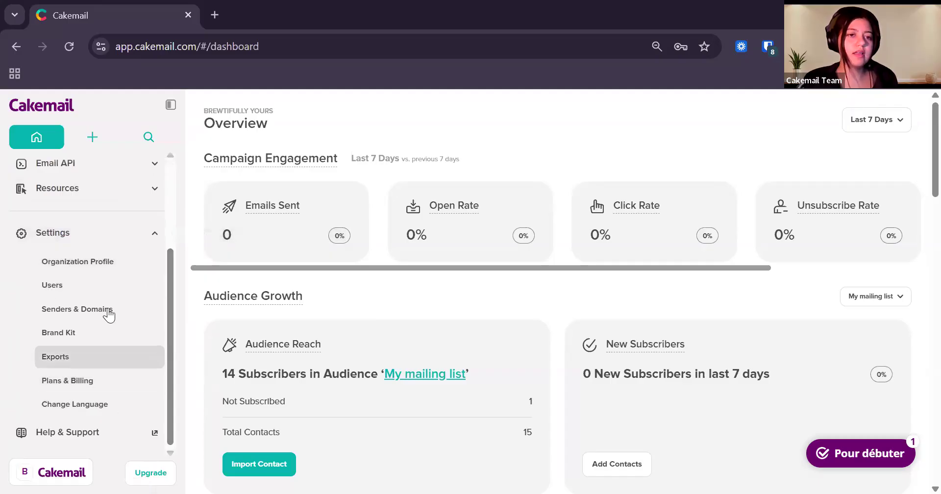
pyautogui.click(105, 263)
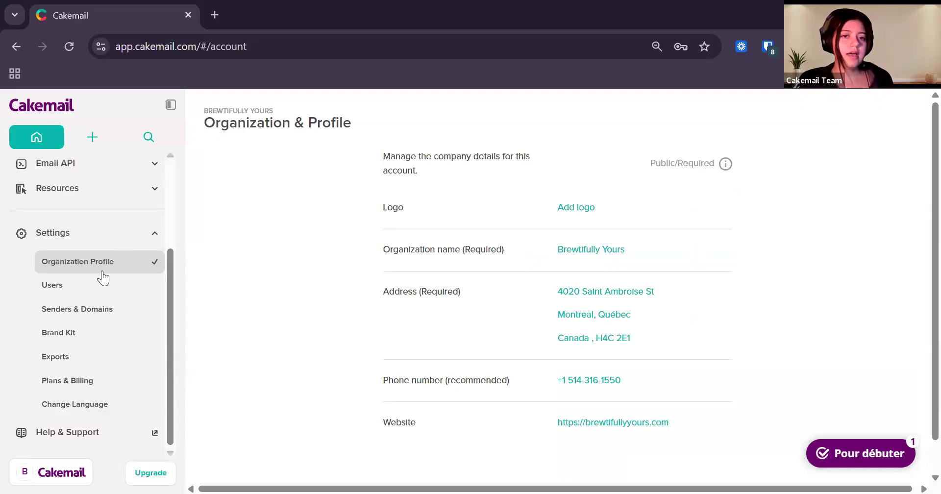
# View the account's Users list and its new-user invitation form, and leave the form without inviting anyone
pyautogui.click(91, 289)
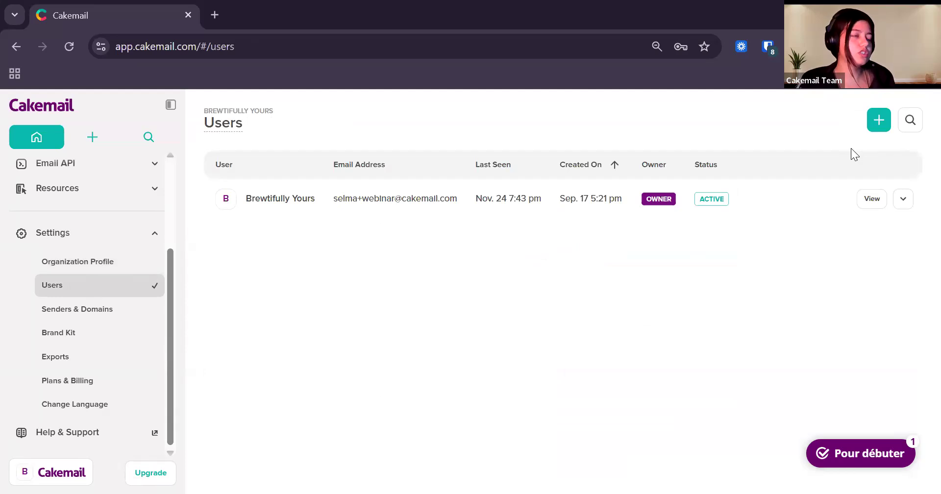
pyautogui.click(873, 126)
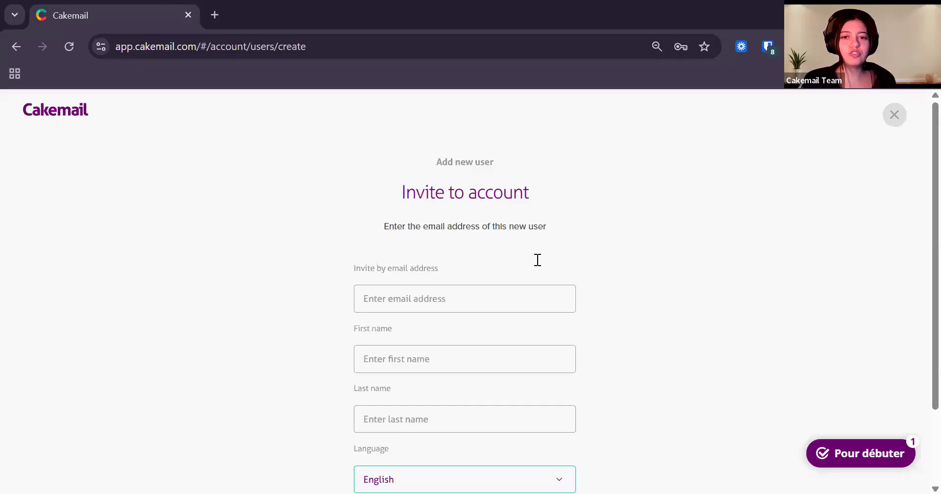
pyautogui.click(894, 115)
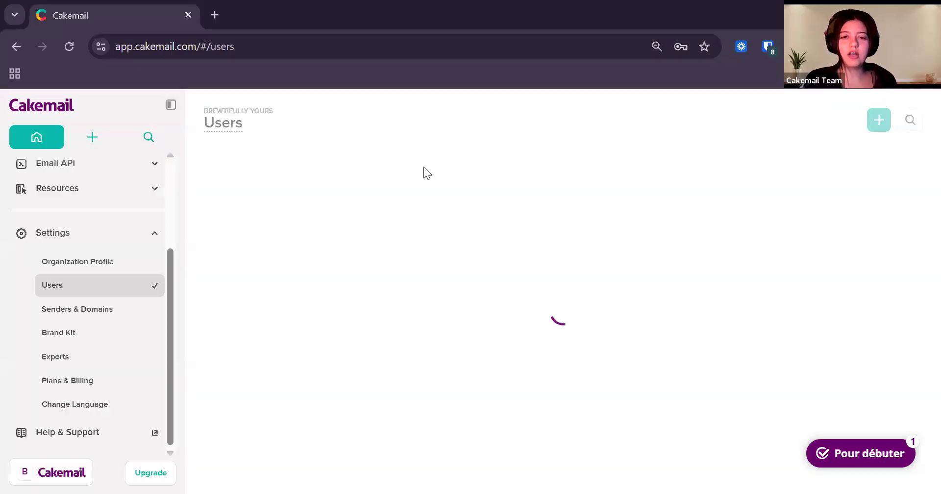
# View the Senders & Domains list and the sender creation form, and close the form without creating a sender
pyautogui.click(112, 310)
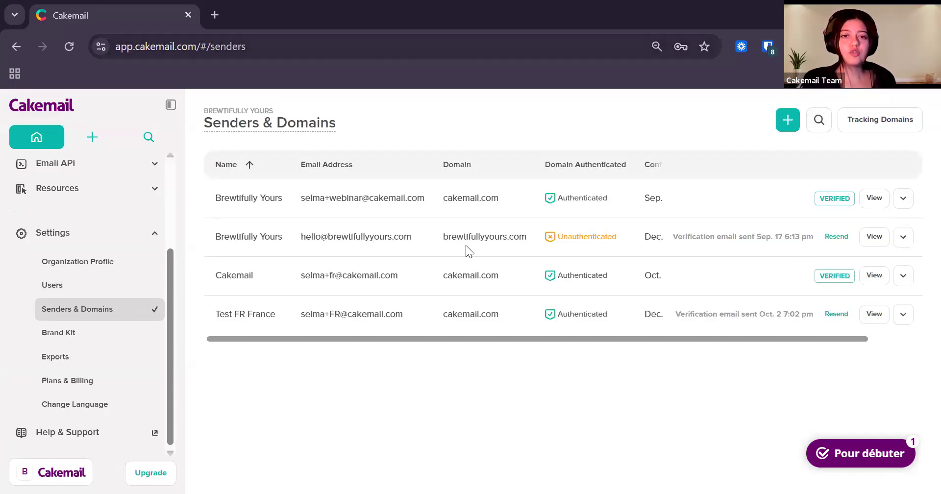
pyautogui.click(788, 121)
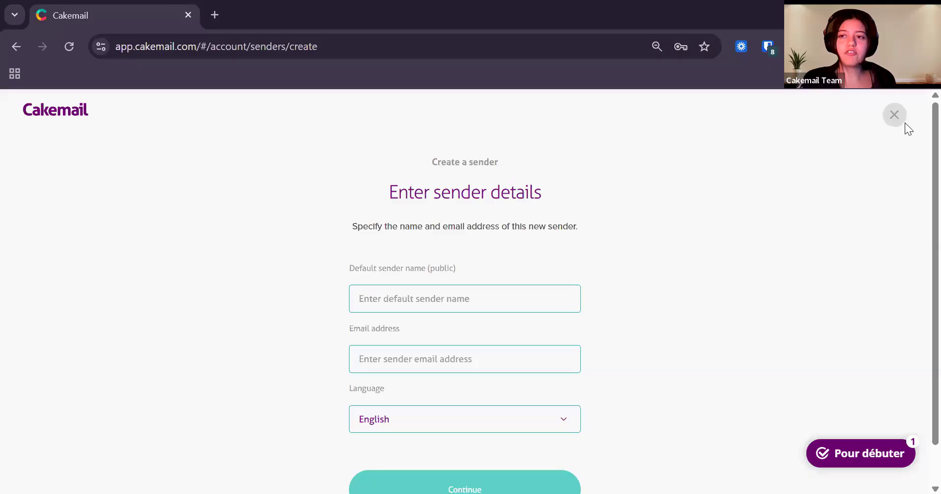
pyautogui.click(894, 115)
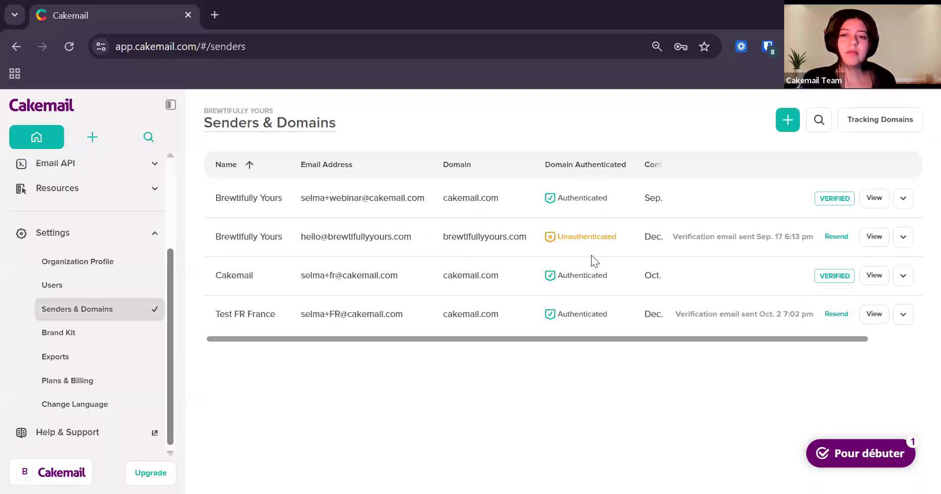
# View the domain authentication instructions for brewtifullyyours.com and cancel without authenticating it
pyautogui.click(904, 237)
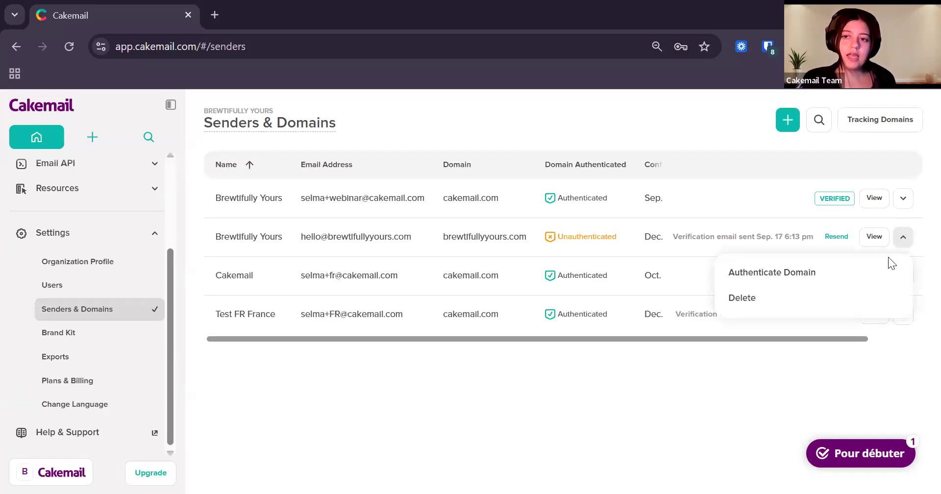
pyautogui.click(831, 285)
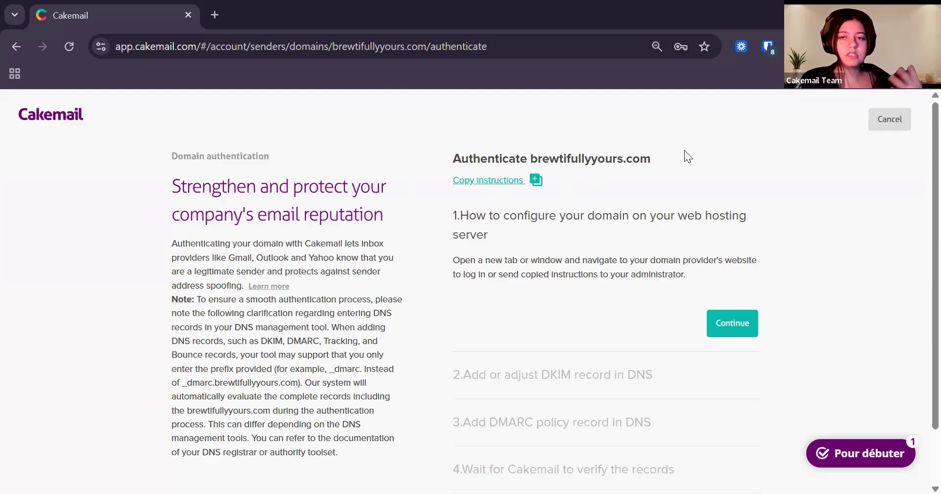
pyautogui.click(874, 128)
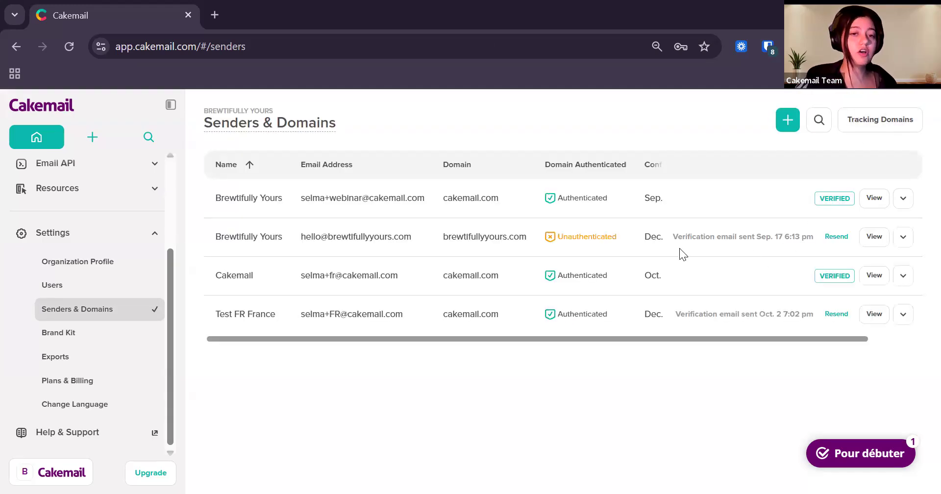
# Open the Brand Kit and review the logo, text and button colour settings for confirmation pages
pyautogui.click(91, 335)
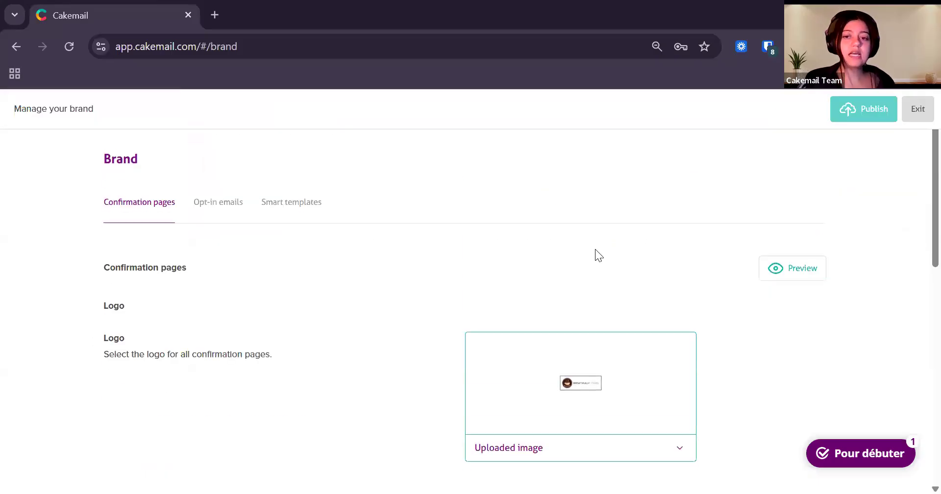
pyautogui.scroll(-4, 595, 248)
pyautogui.scroll(-3, 594, 249)
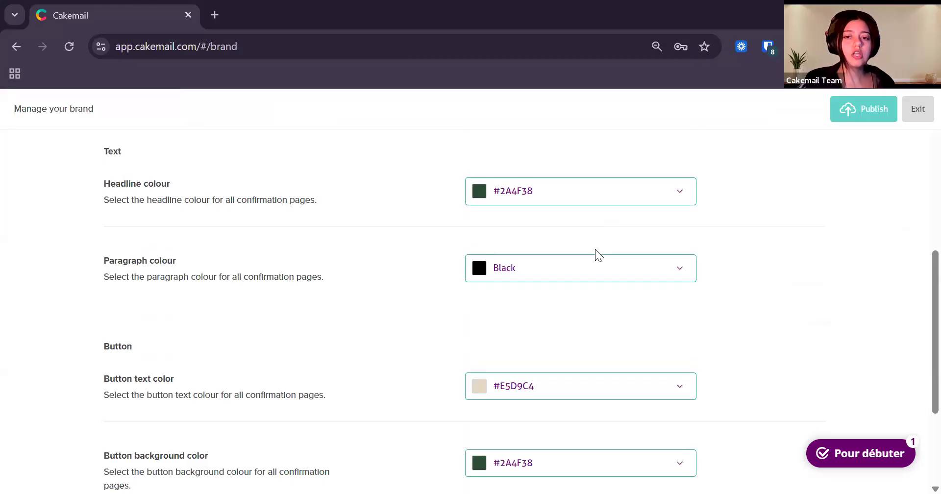
pyautogui.scroll(7, 313, 186)
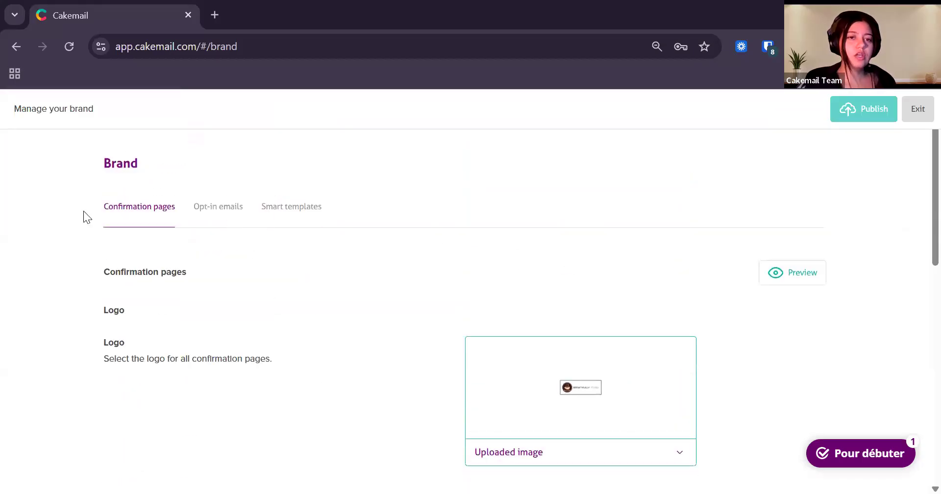
# Check the brand settings for smart templates and opt-in emails, return to confirmation pages and exit the Brand Kit
pyautogui.click(287, 211)
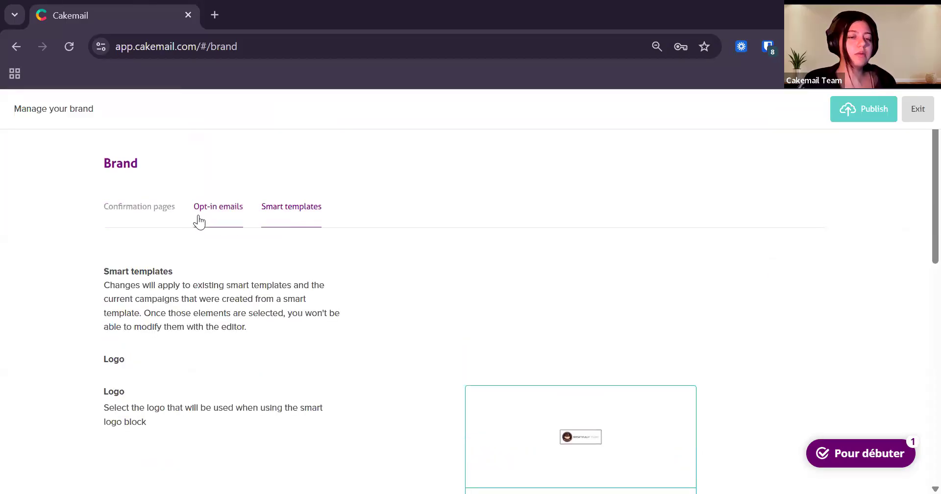
pyautogui.click(198, 219)
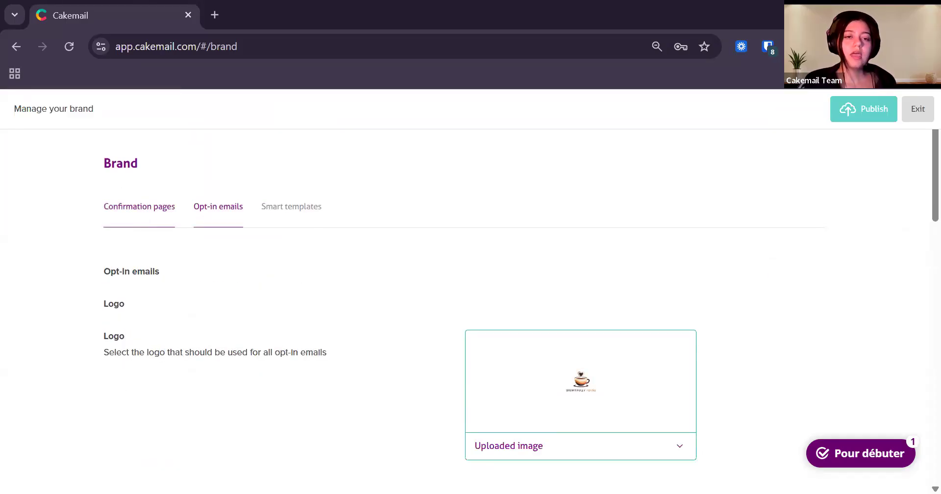
pyautogui.click(139, 206)
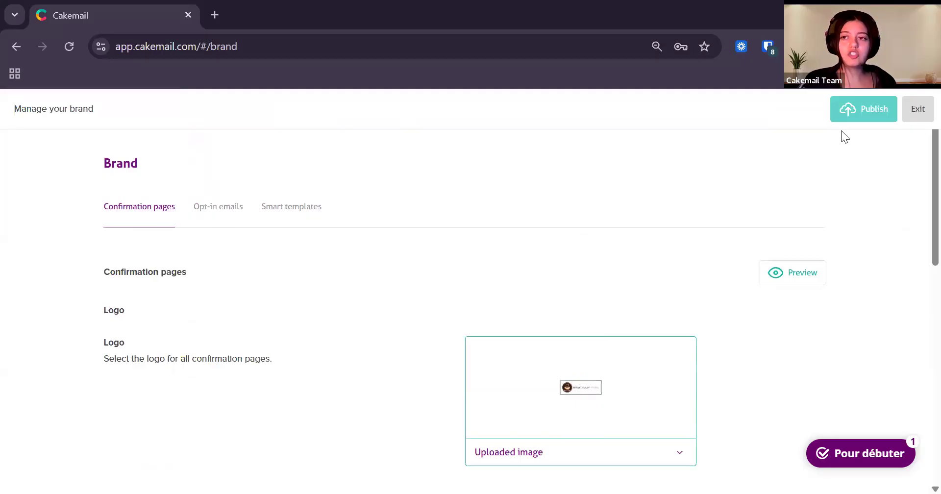
pyautogui.scroll(-2, 833, 156)
pyautogui.scroll(2, 835, 176)
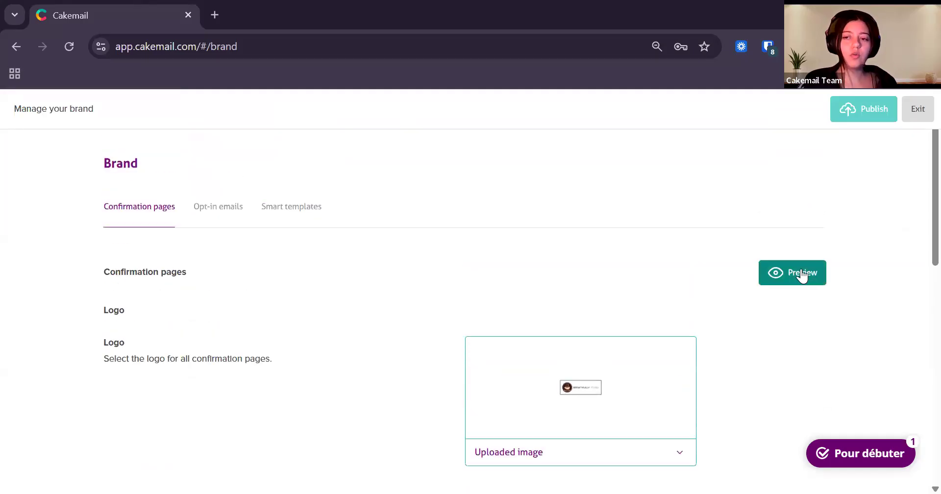
pyautogui.click(913, 114)
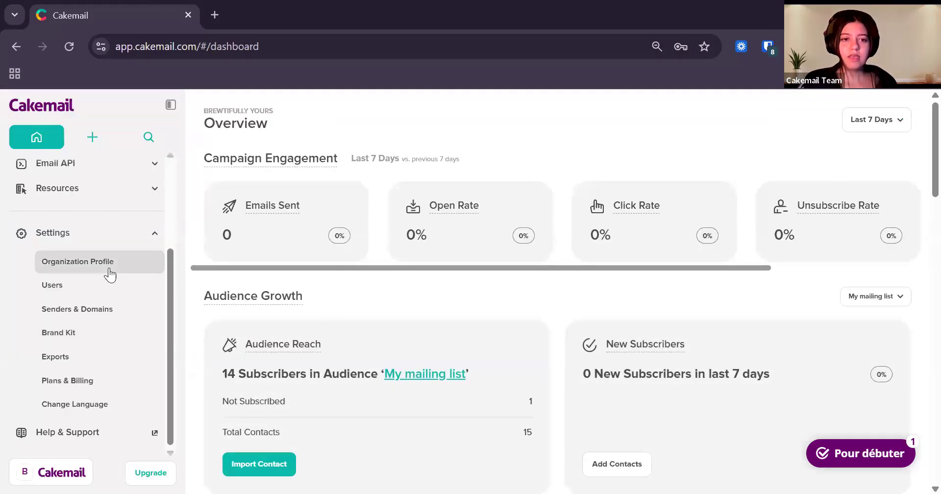
# View the Exports list, and compare the Premium, Growth and Free plans under Plans & Billing
pyautogui.click(67, 364)
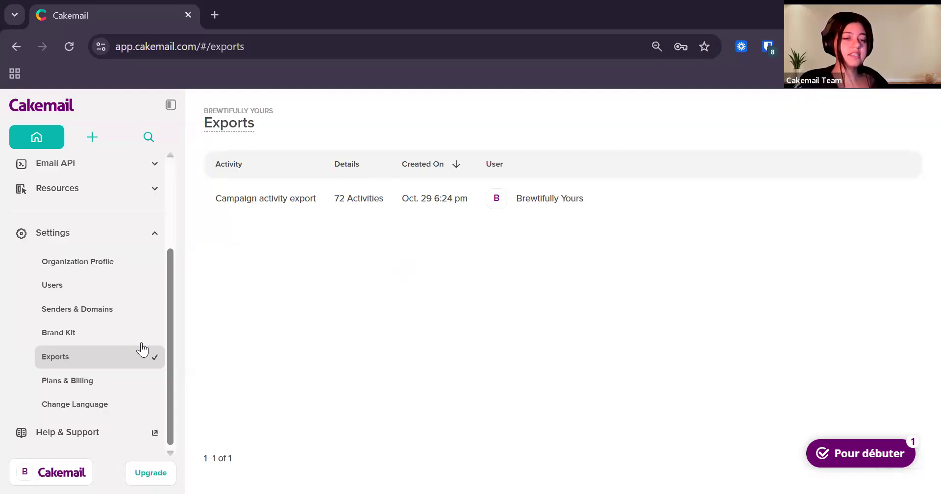
pyautogui.click(117, 390)
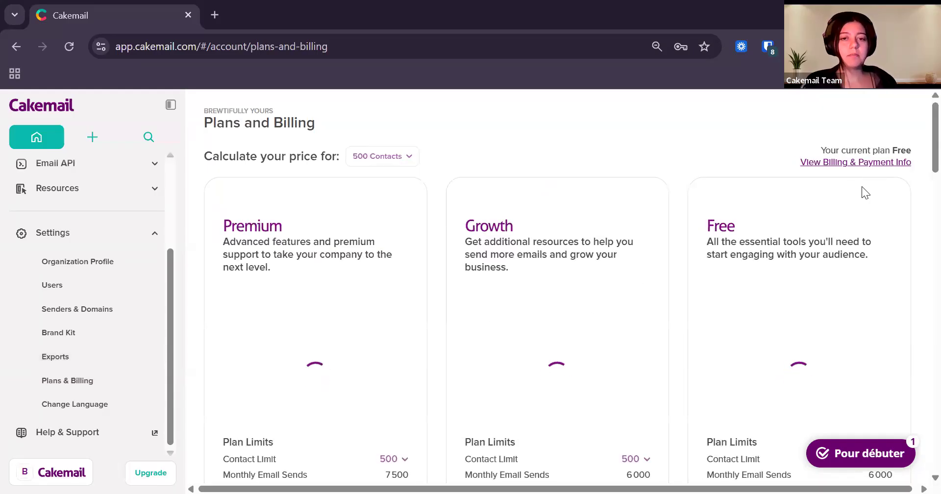
pyautogui.scroll(-2, 858, 170)
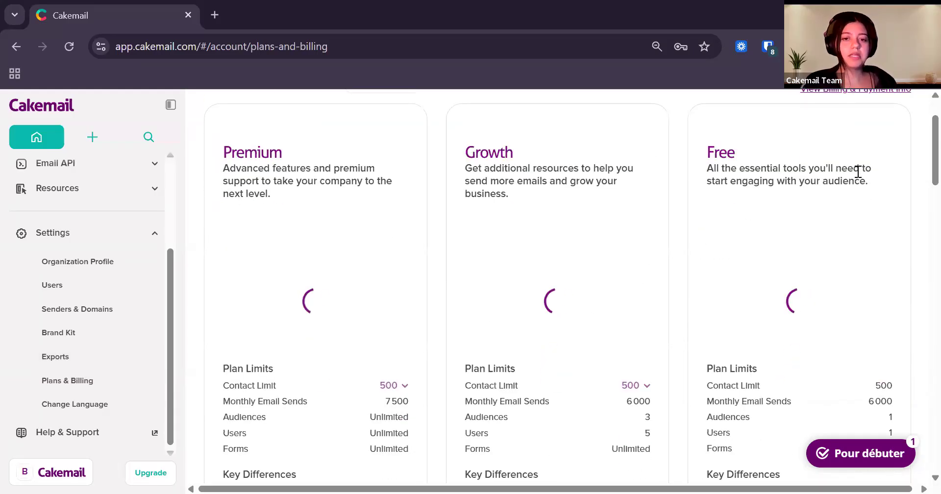
pyautogui.scroll(-6, 857, 171)
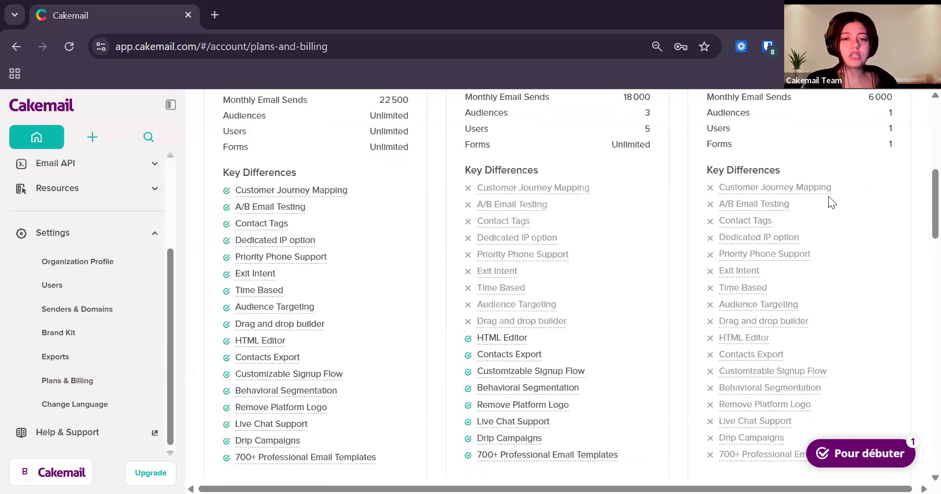
pyautogui.scroll(-3, 828, 196)
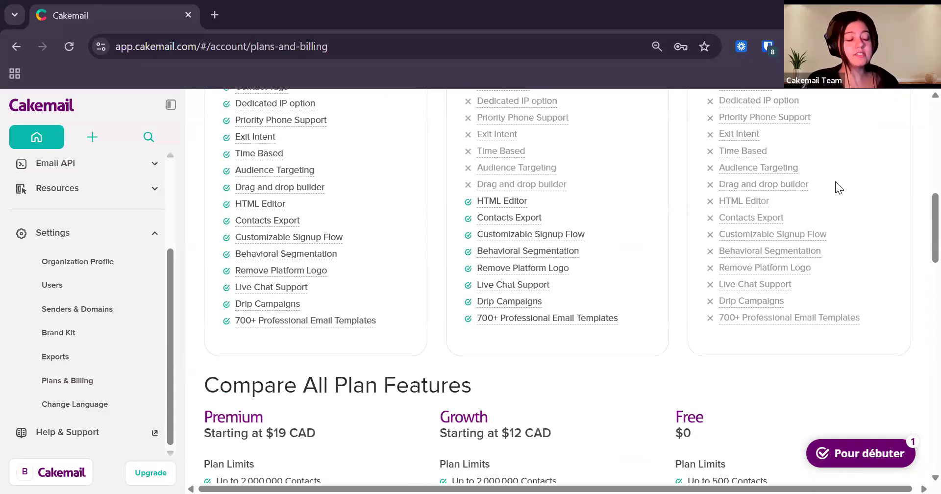
pyautogui.scroll(8, 833, 194)
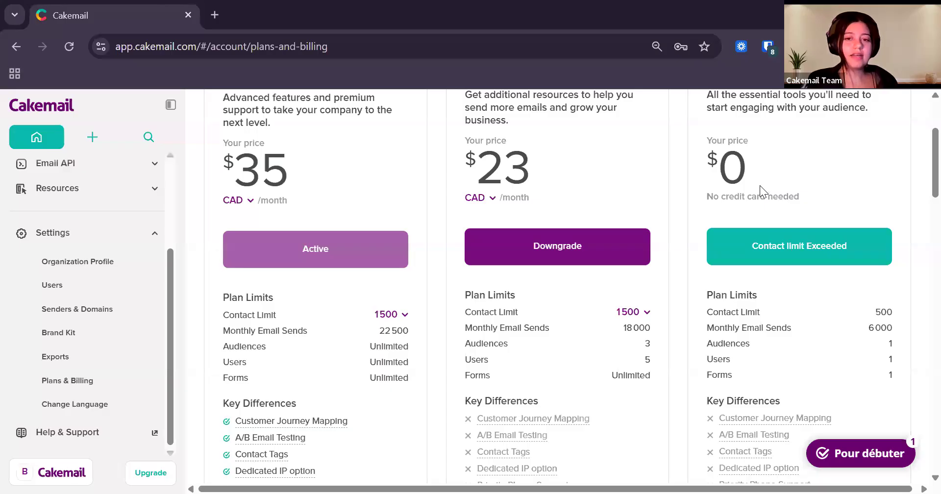
# Compare the plan limits and key differences of the Premium, Growth and Free plans
pyautogui.scroll(-2, 554, 232)
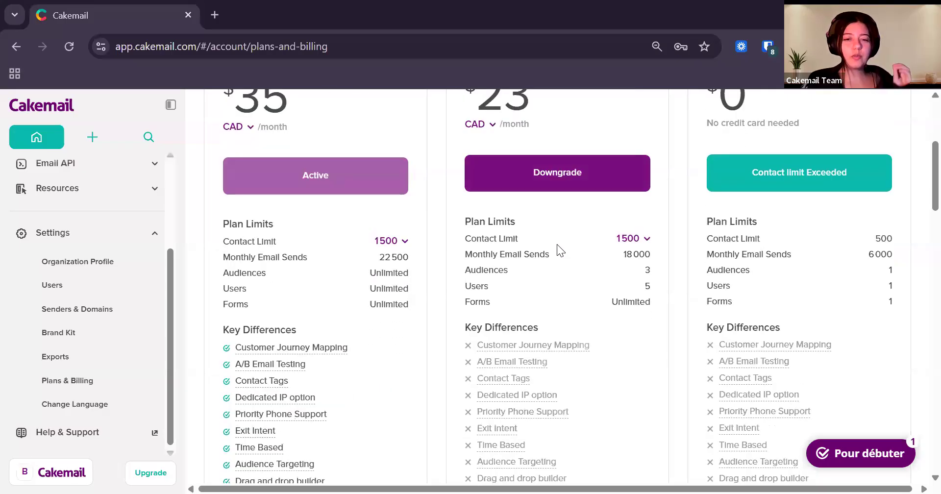
pyautogui.scroll(-2, 556, 249)
pyautogui.scroll(4, 500, 247)
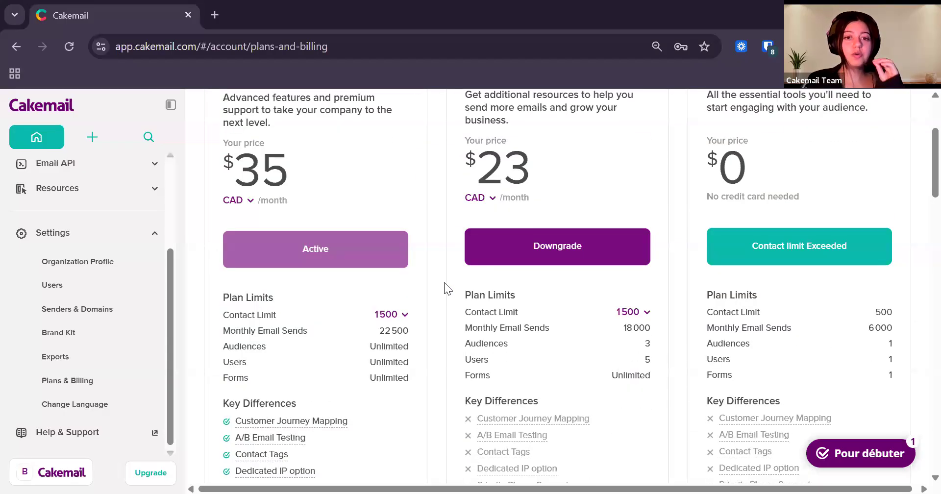
pyautogui.scroll(4, 399, 337)
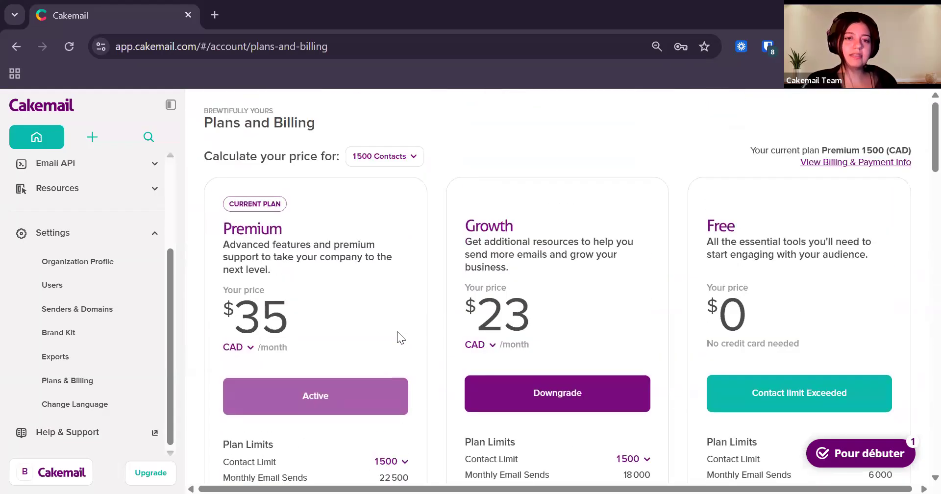
pyautogui.scroll(-5, 397, 332)
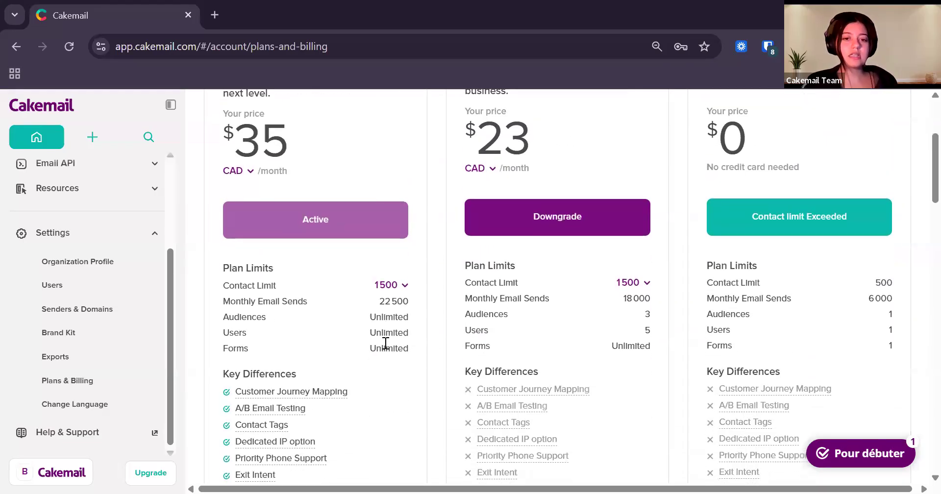
pyautogui.scroll(-3, 385, 343)
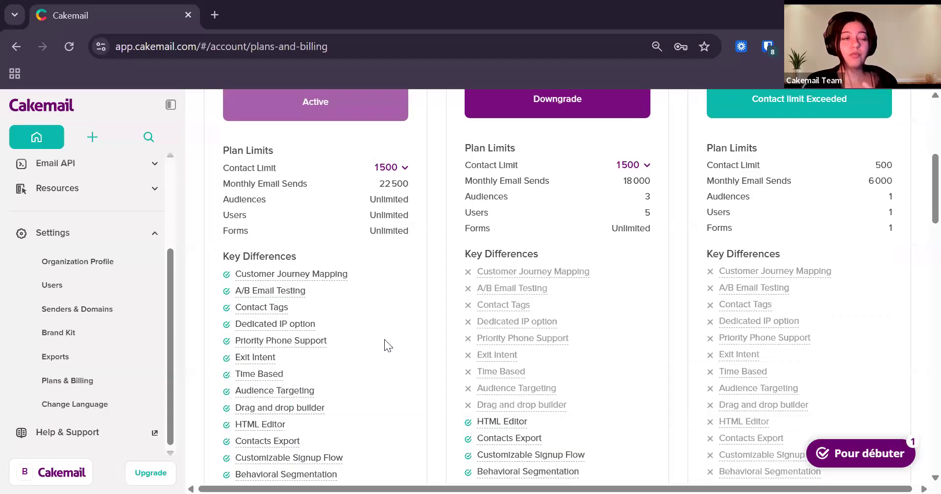
pyautogui.scroll(-2, 385, 339)
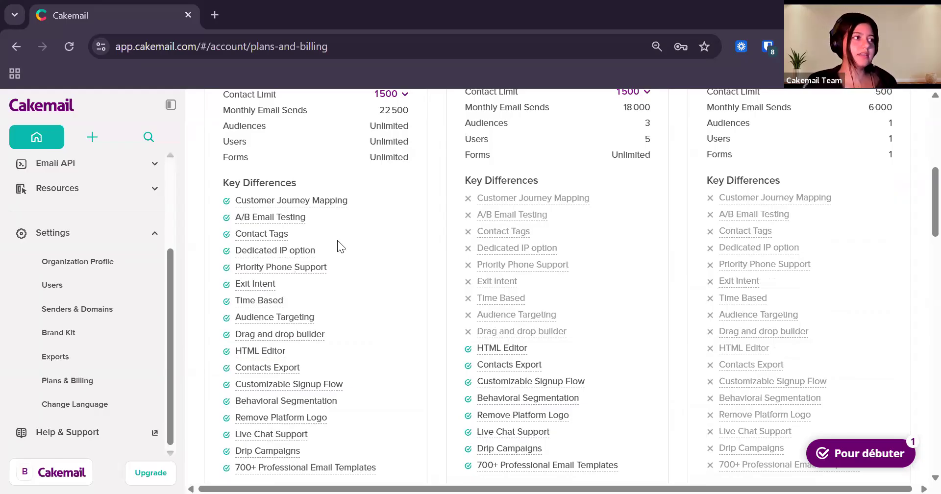
pyautogui.click(104, 259)
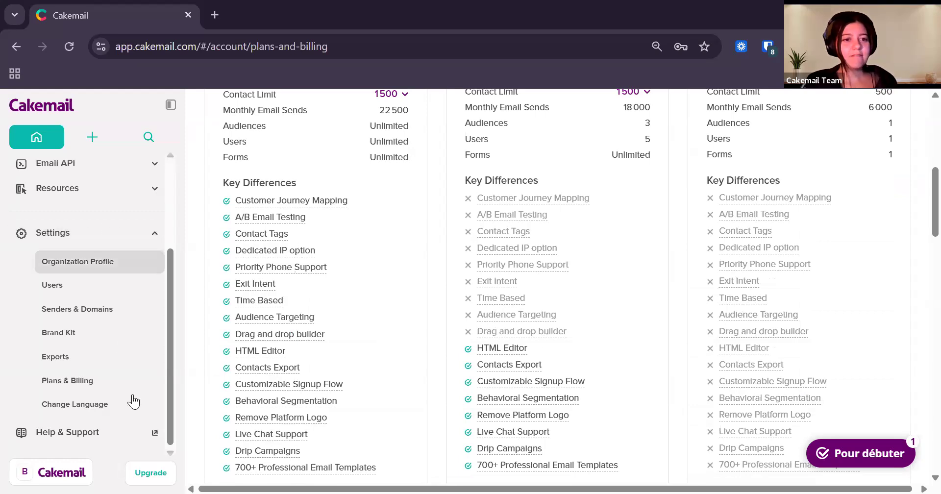
pyautogui.click(103, 411)
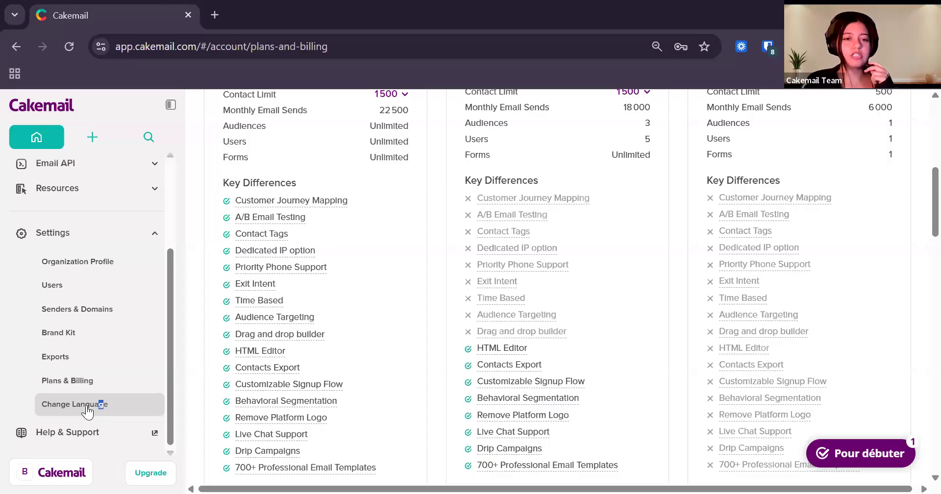
pyautogui.moveTo(169, 370); pyautogui.dragTo(101, 416)
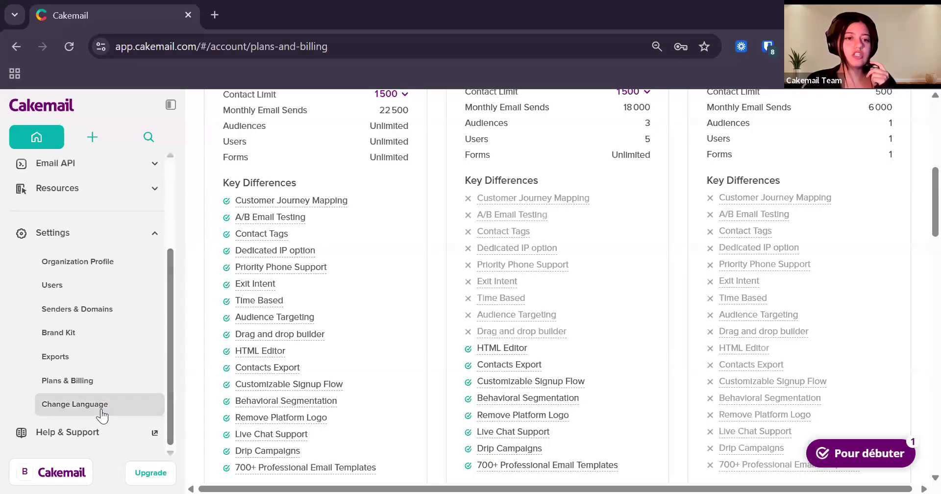
pyautogui.scroll(8, 637, 277)
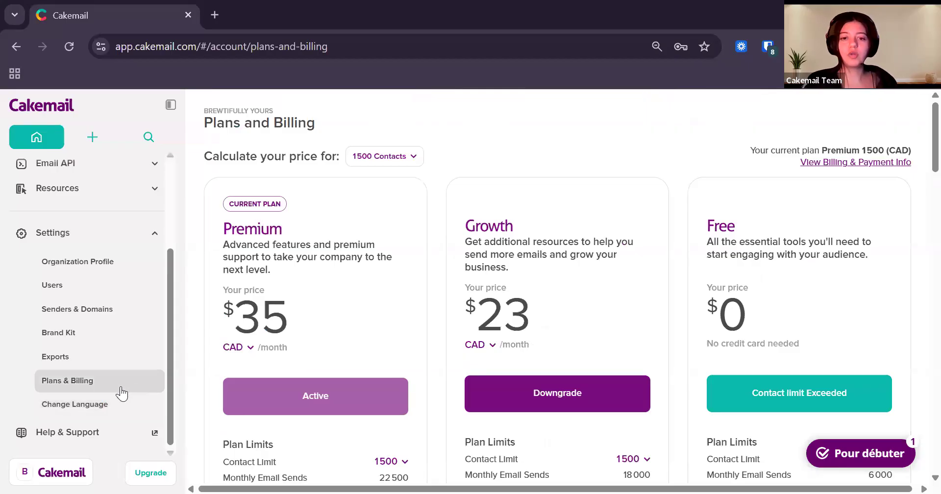
# Open the Help & Support documentation, read through the First Steps guide and close the help center
pyautogui.scroll(2, 117, 406)
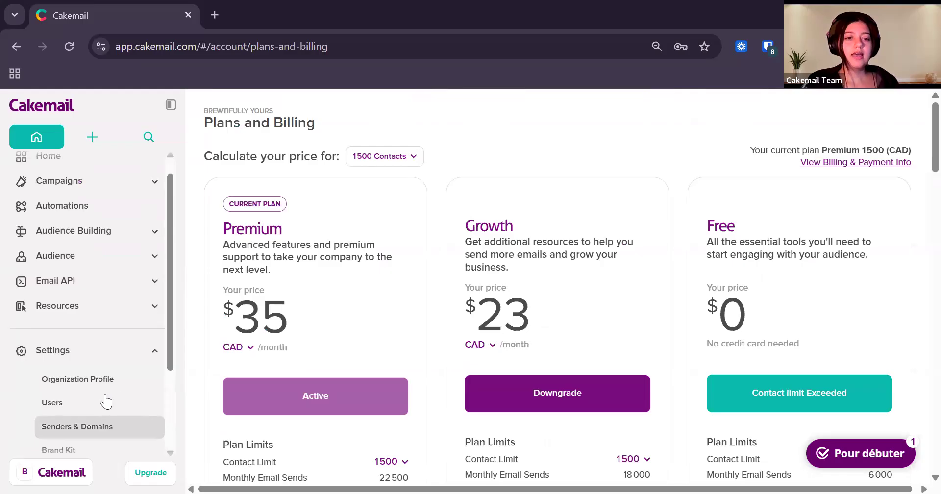
pyautogui.scroll(-2, 125, 443)
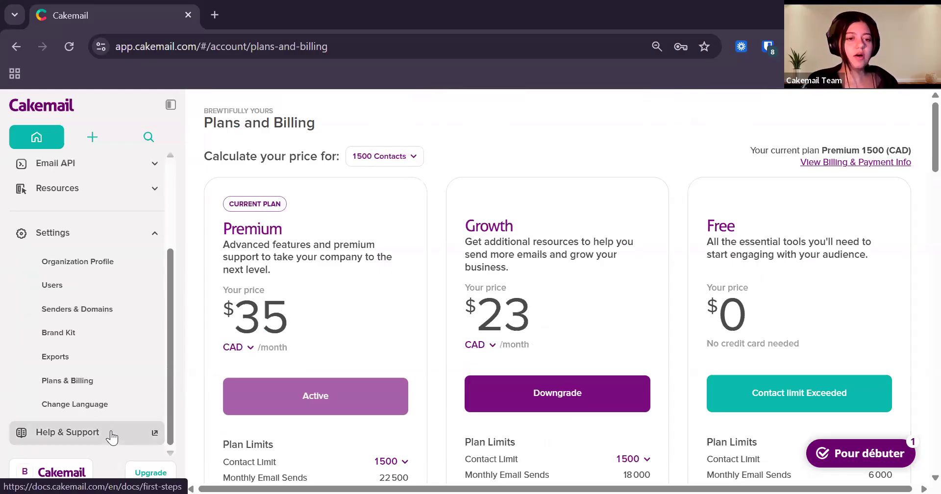
pyautogui.click(113, 433)
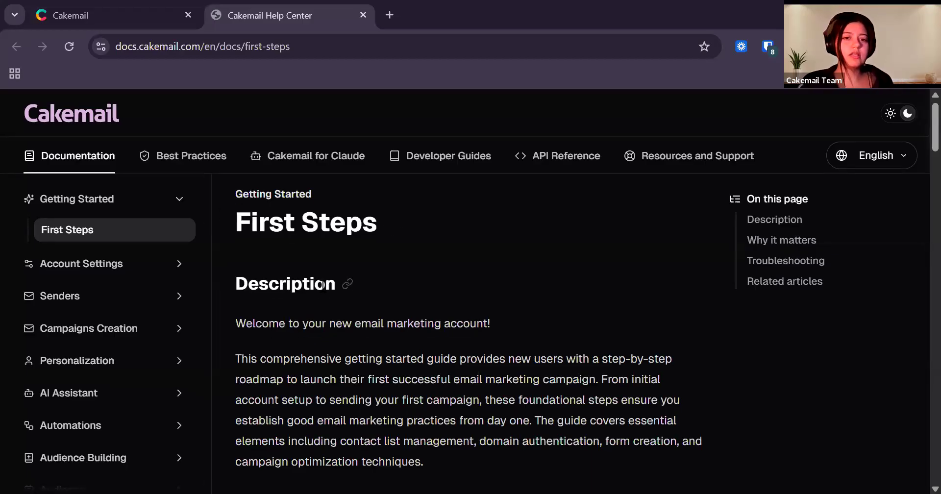
pyautogui.scroll(-4, 323, 286)
pyautogui.scroll(-7, 322, 285)
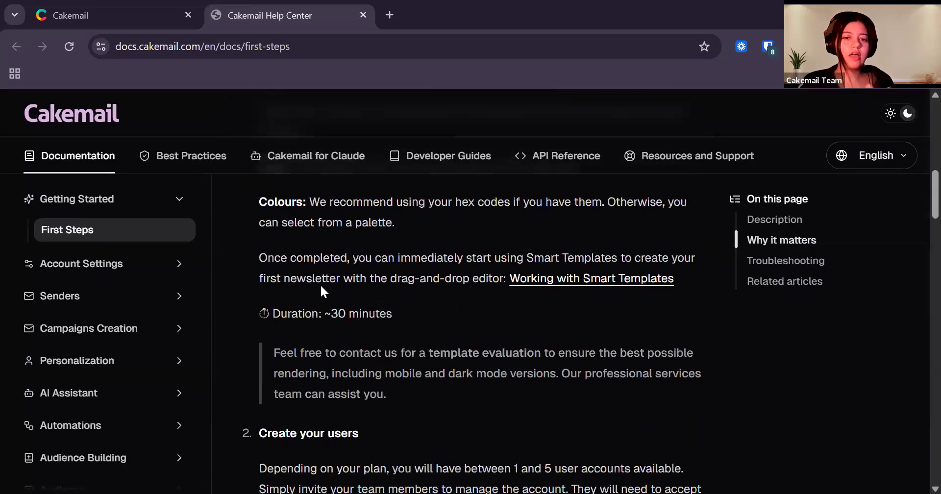
pyautogui.scroll(-9, 318, 286)
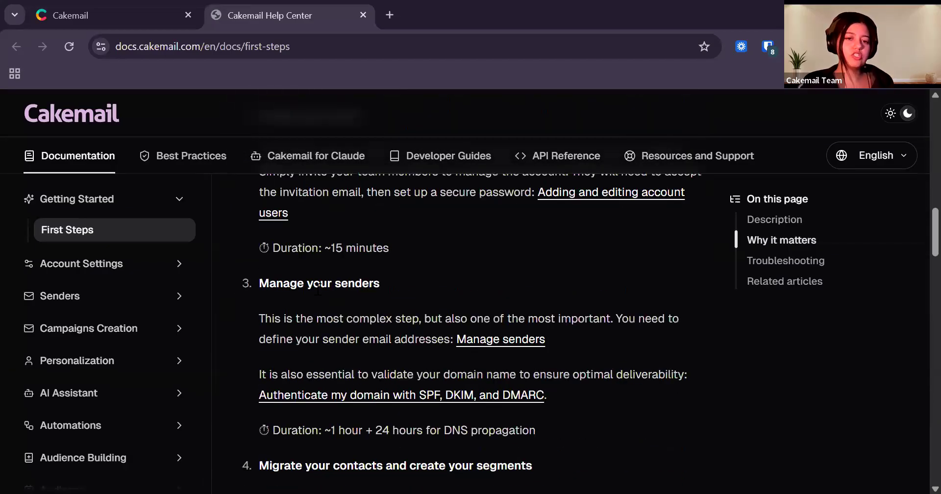
pyautogui.click(364, 16)
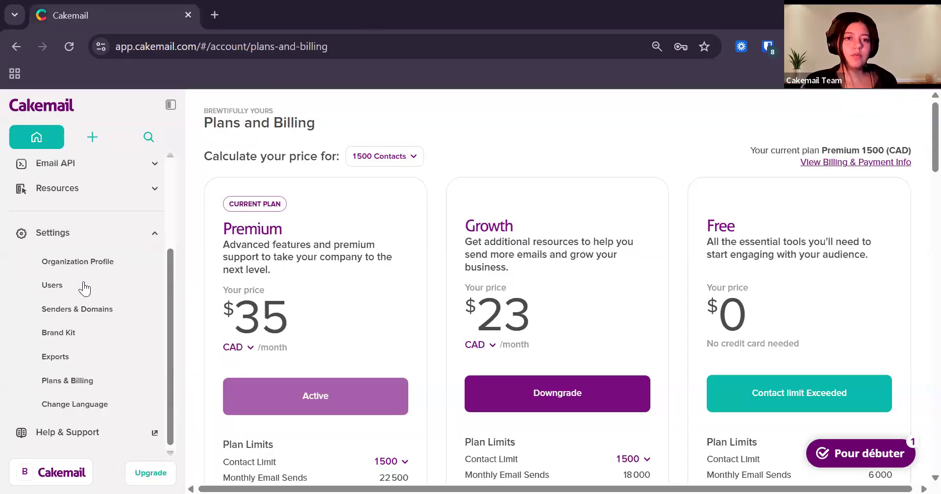
# Collapse the Settings section and open the Emails list under Campaigns
pyautogui.click(154, 239)
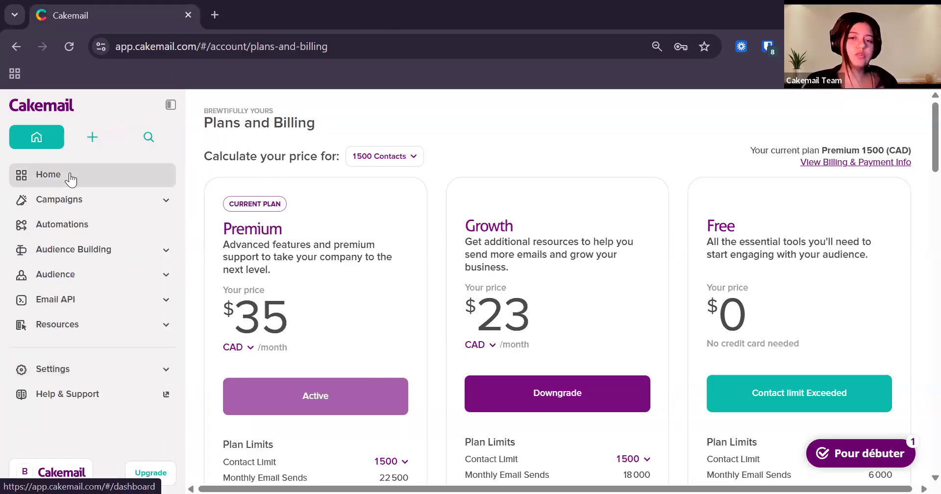
pyautogui.click(136, 206)
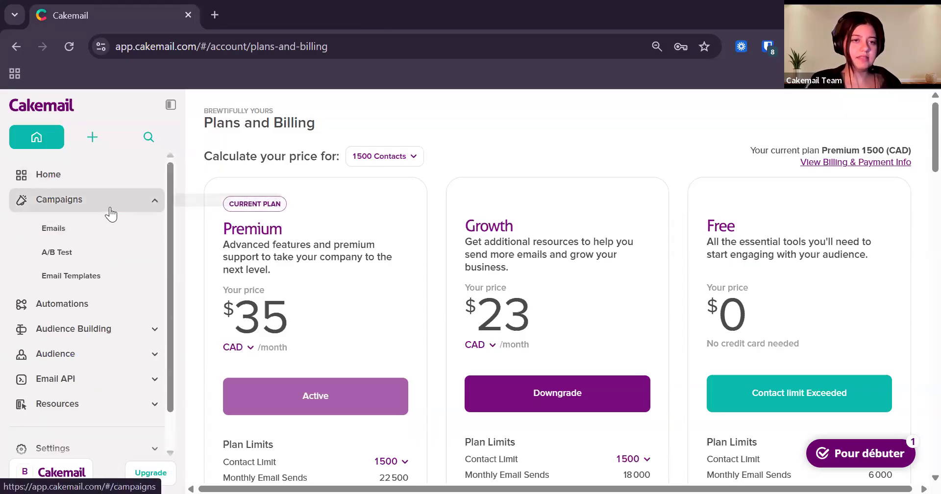
pyautogui.click(110, 210)
pyautogui.click(121, 206)
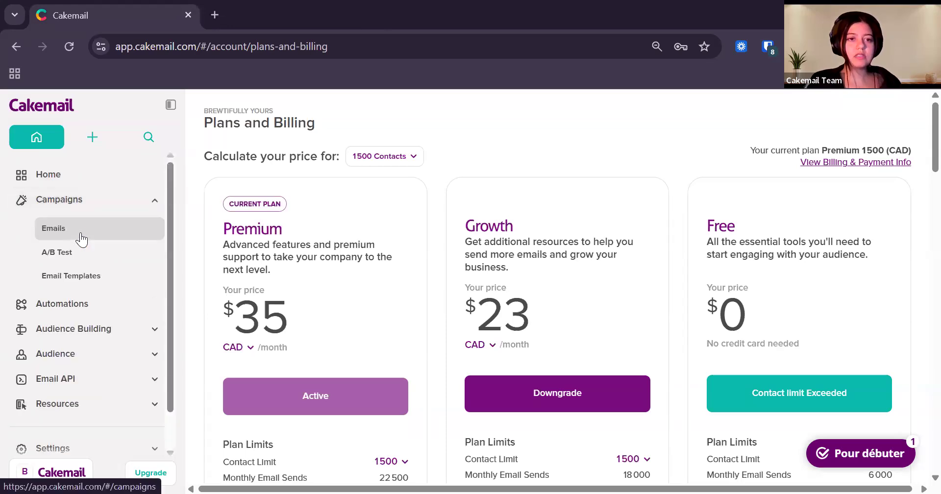
pyautogui.click(78, 235)
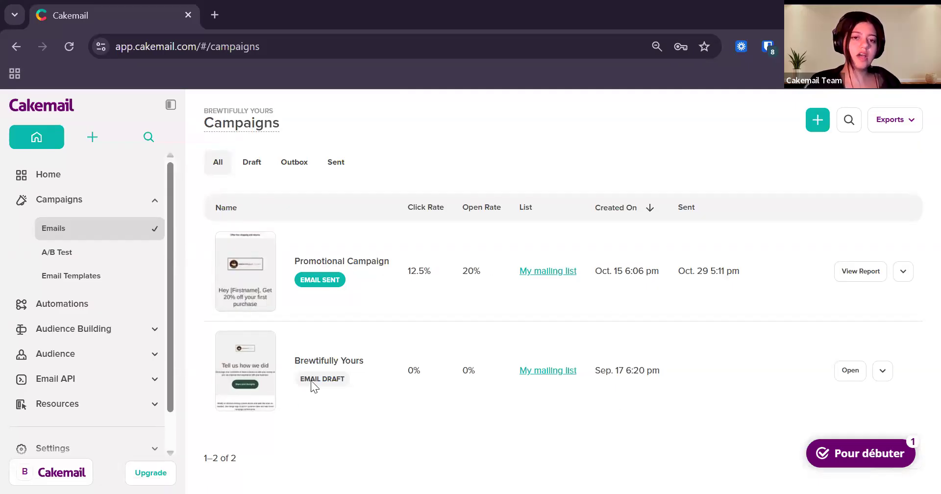
# View the email campaigns by status: Draft, Outbox and Sent
pyautogui.click(262, 167)
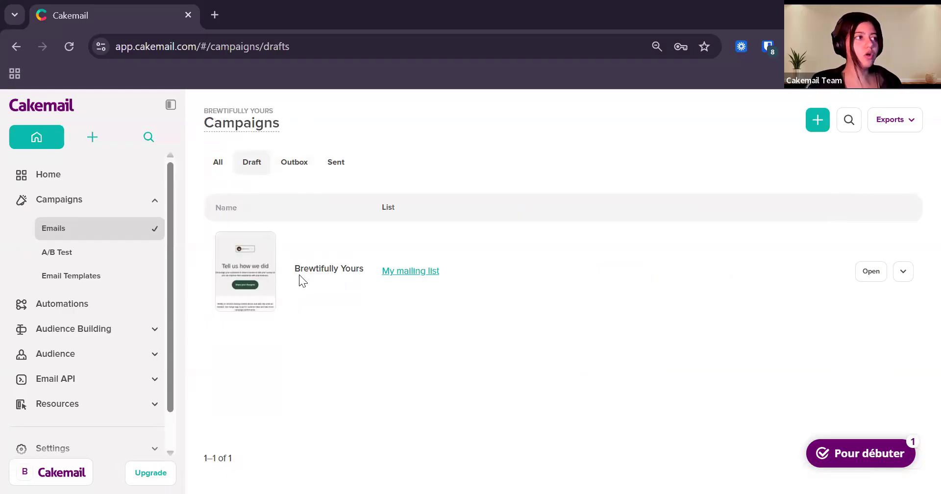
pyautogui.click(306, 169)
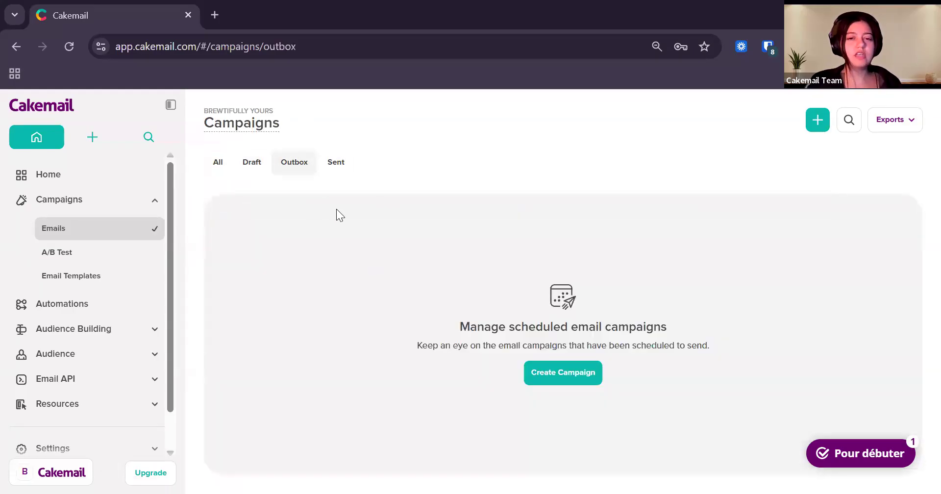
pyautogui.click(331, 166)
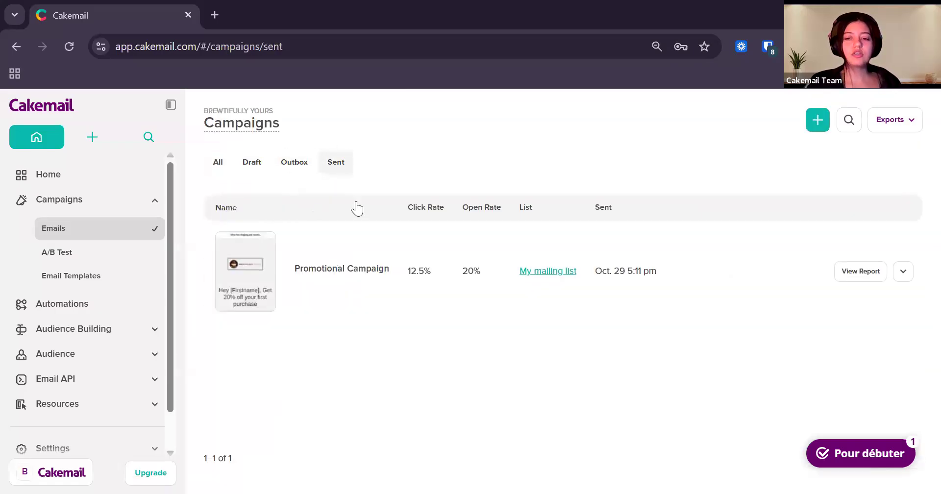
# Open the Promotional Campaign report, review its performance and contact activity, and return to the sent campaigns
pyautogui.click(862, 272)
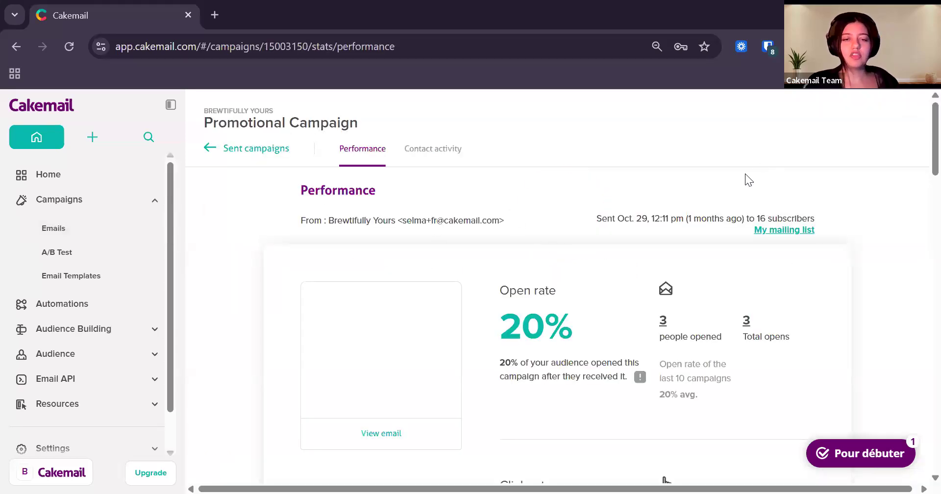
pyautogui.scroll(-6, 643, 169)
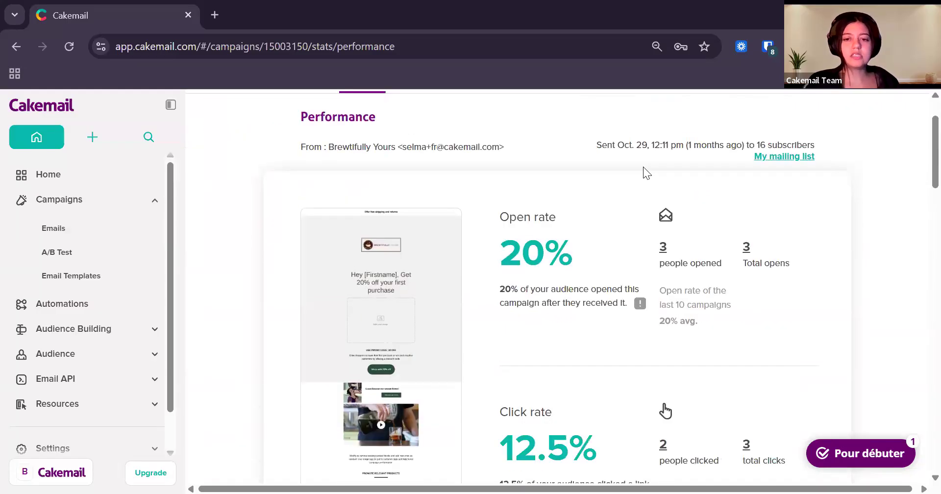
pyautogui.scroll(6, 611, 172)
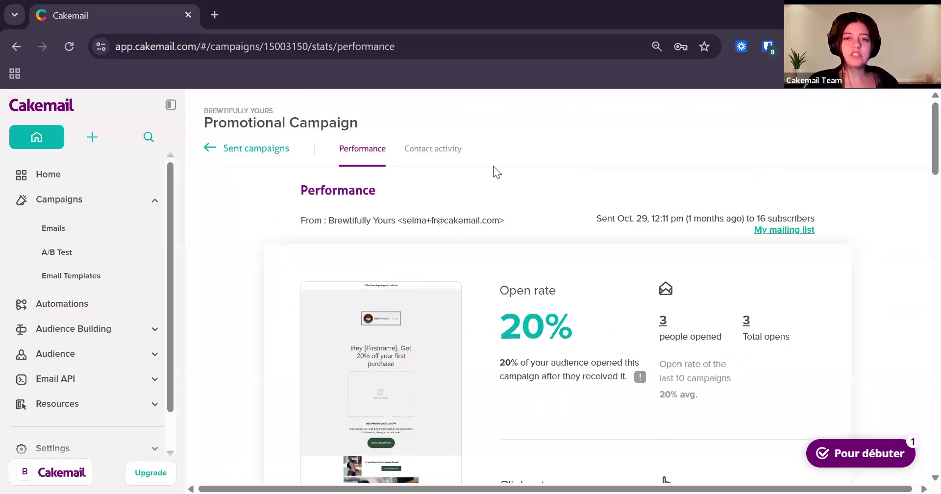
pyautogui.click(435, 154)
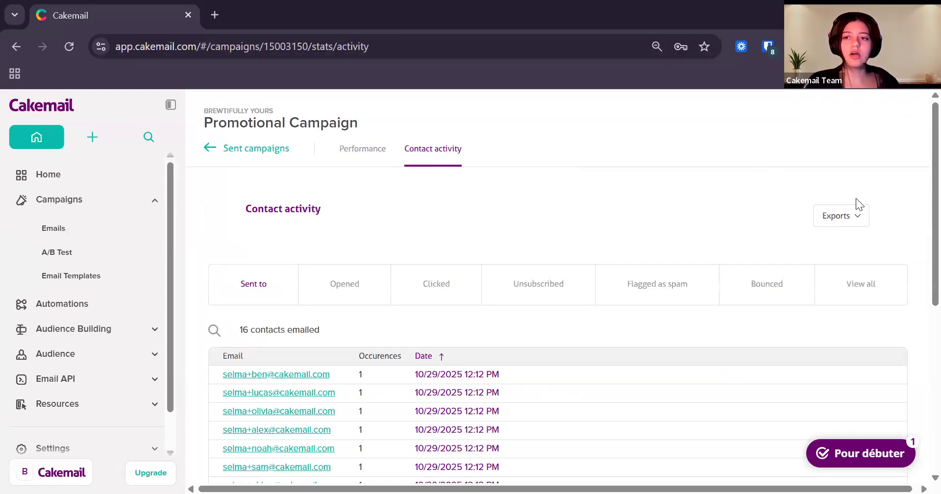
pyautogui.click(282, 156)
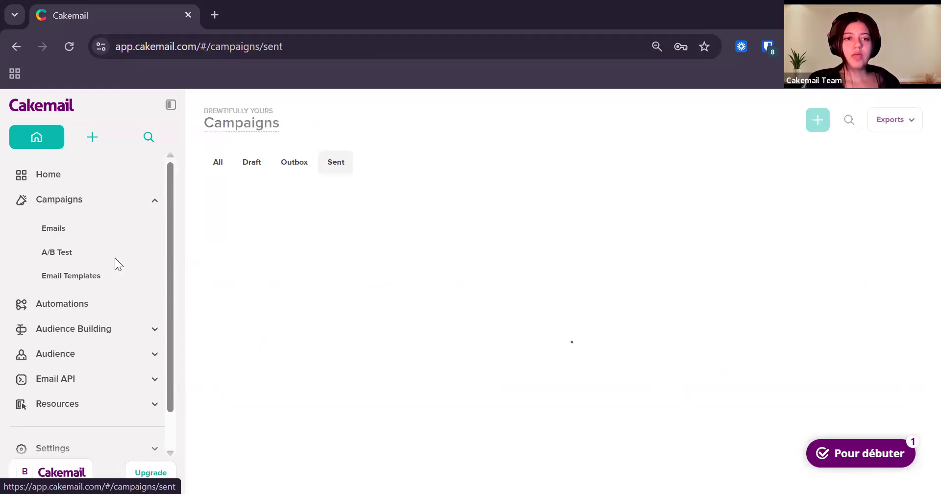
# Check the A/B Tests page, and browse the free and saved email templates before exiting the template browser
pyautogui.click(112, 254)
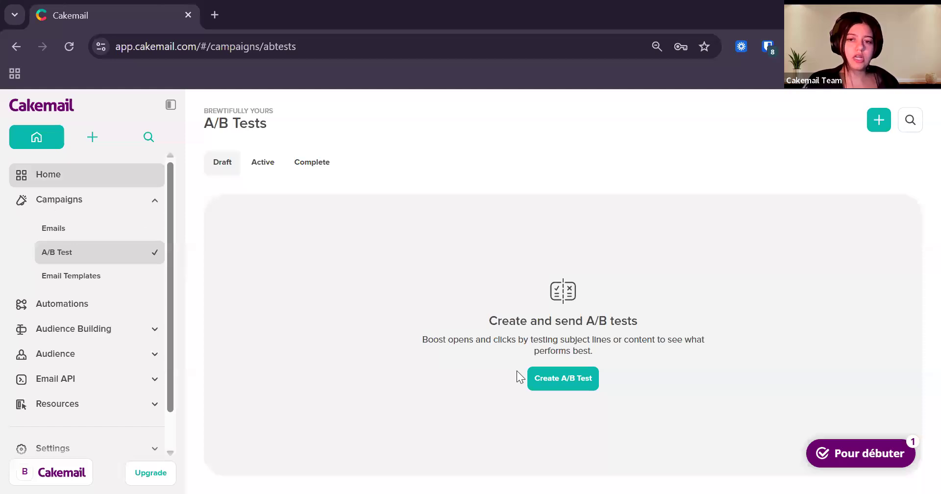
pyautogui.click(74, 275)
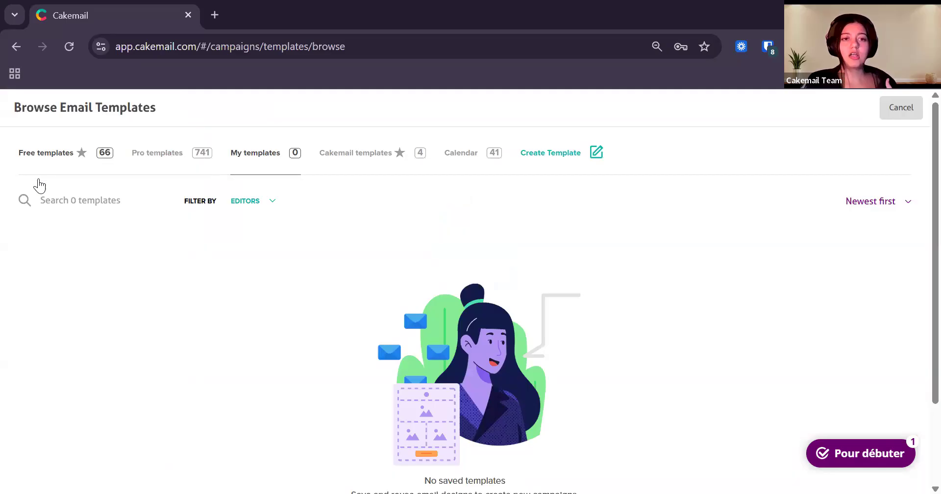
pyautogui.click(47, 164)
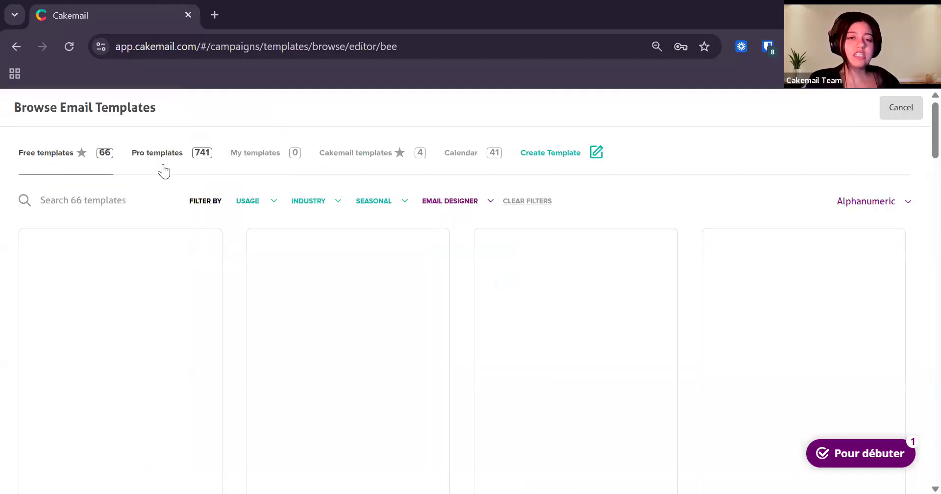
pyautogui.click(255, 156)
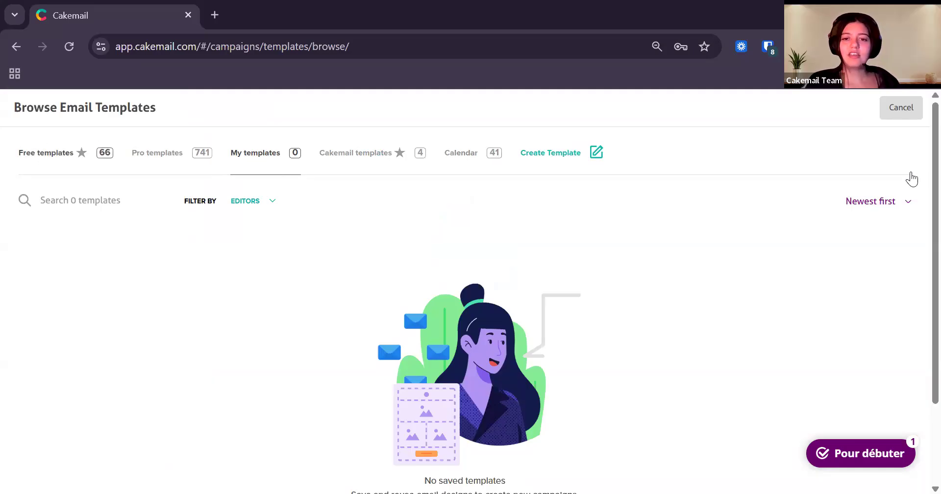
pyautogui.scroll(-3, 700, 178)
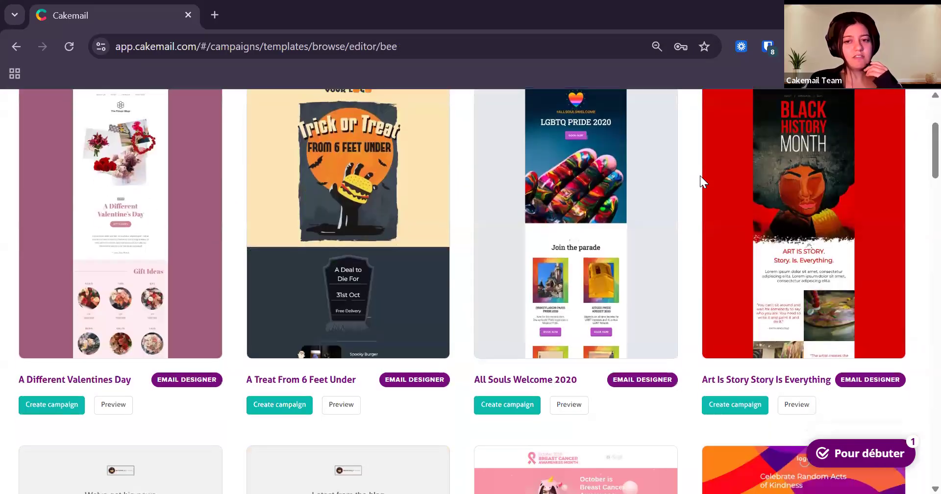
pyautogui.scroll(-3, 700, 179)
pyautogui.scroll(6, 699, 179)
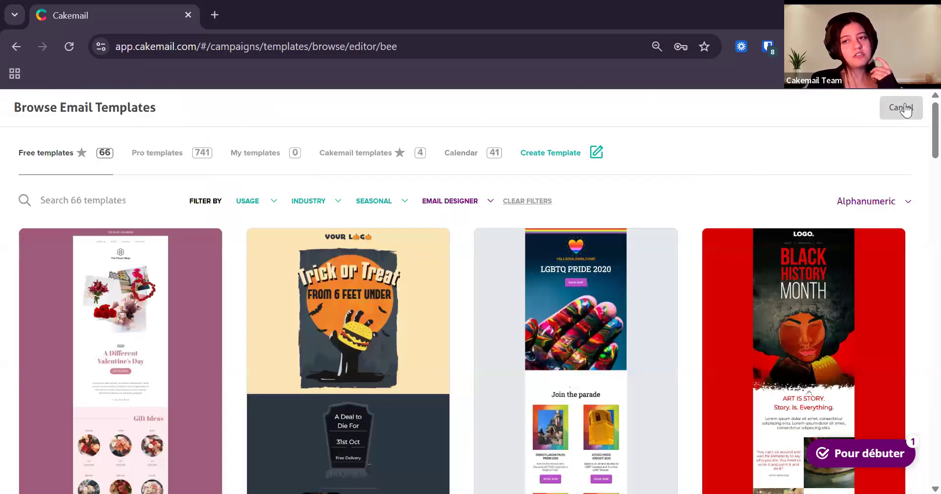
pyautogui.click(905, 109)
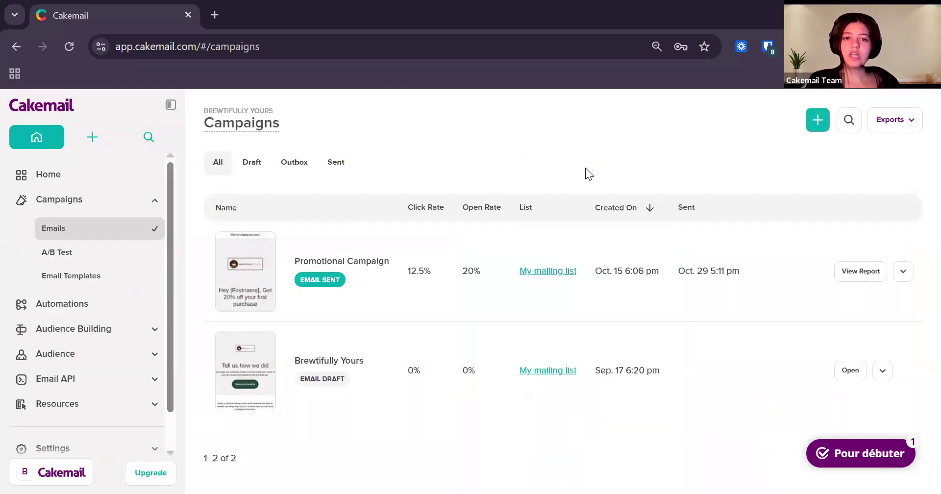
# Create an email campaign from the free template "A Different Valentines Day", and close the editor and campaign details to leave it as a draft
pyautogui.click(820, 126)
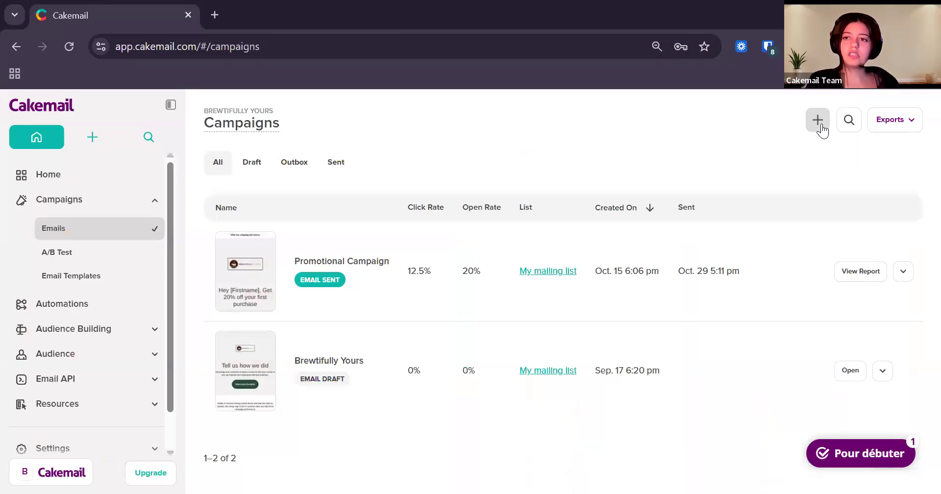
pyautogui.click(821, 126)
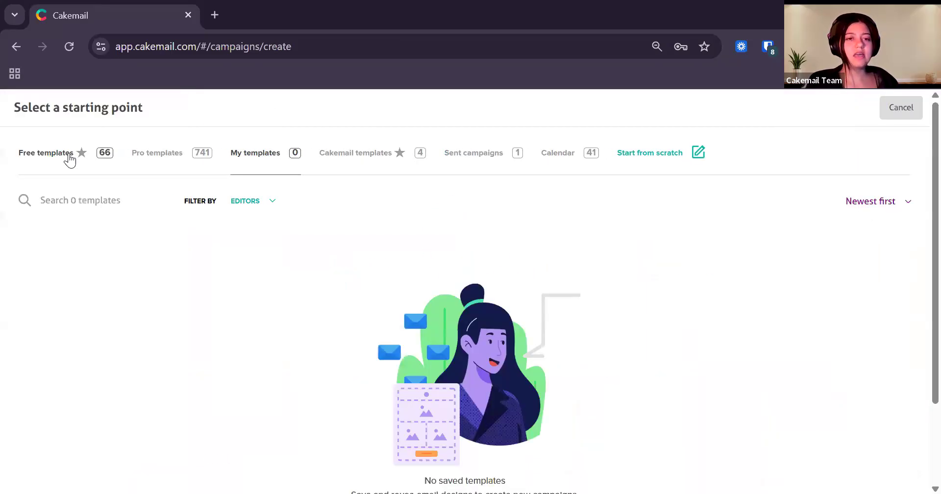
pyautogui.click(70, 160)
pyautogui.scroll(-10, 74, 336)
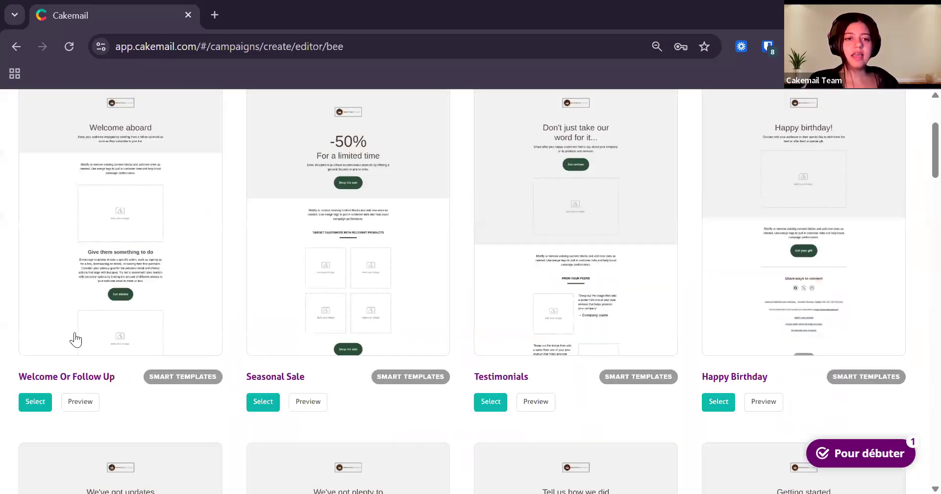
pyautogui.click(45, 337)
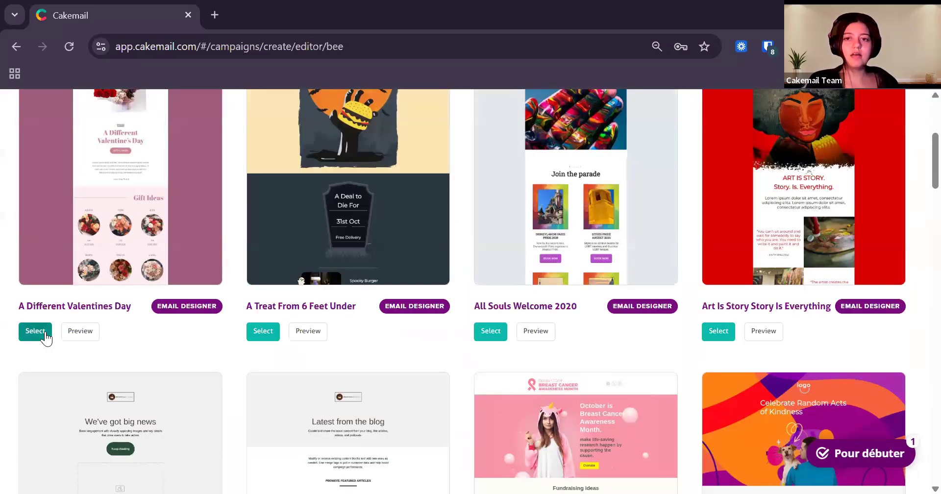
pyautogui.click(27, 335)
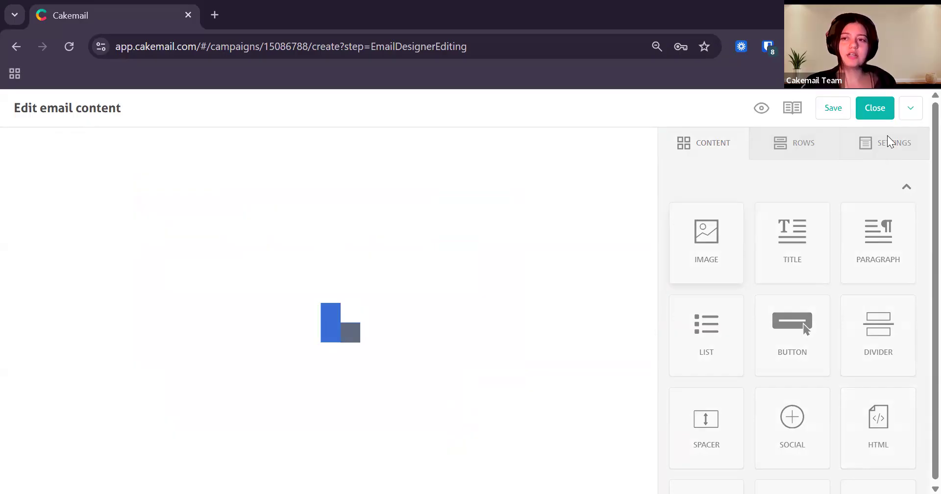
pyautogui.click(877, 112)
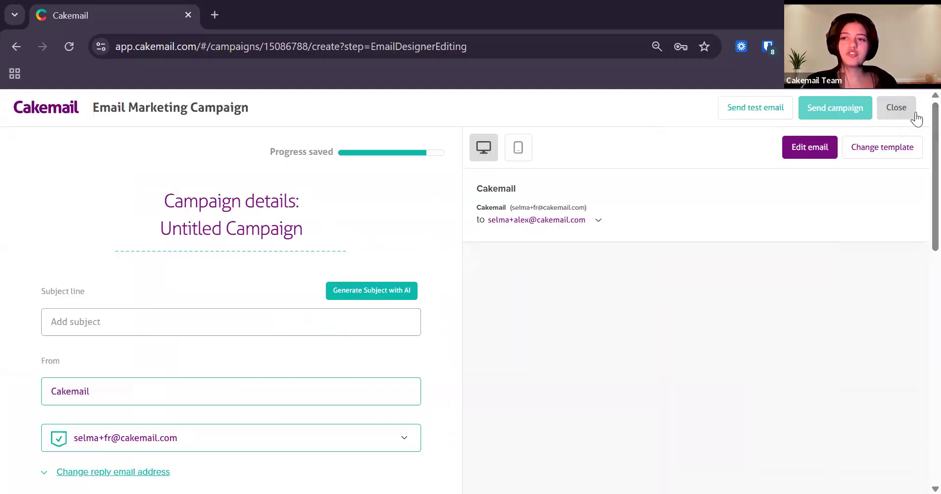
pyautogui.click(914, 115)
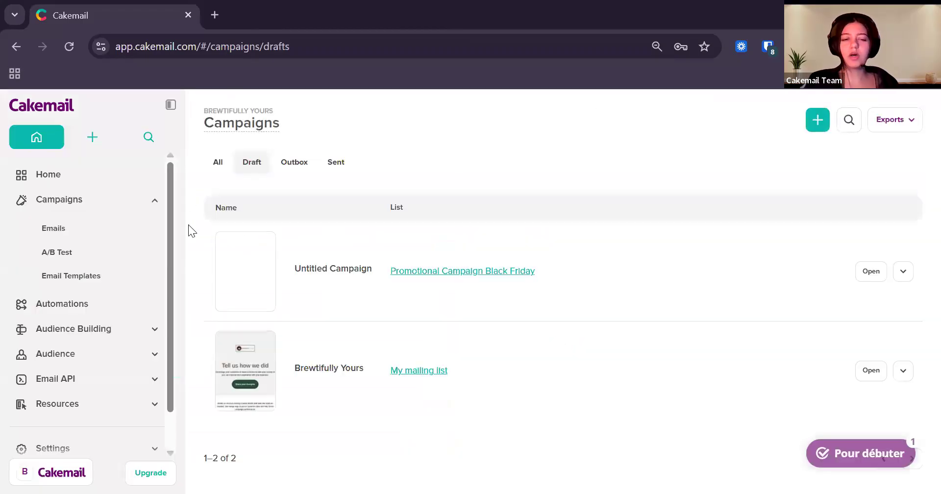
# Collapse the Campaigns section, view the Automations page, and expand the Audience Building section
pyautogui.click(99, 198)
pyautogui.click(79, 226)
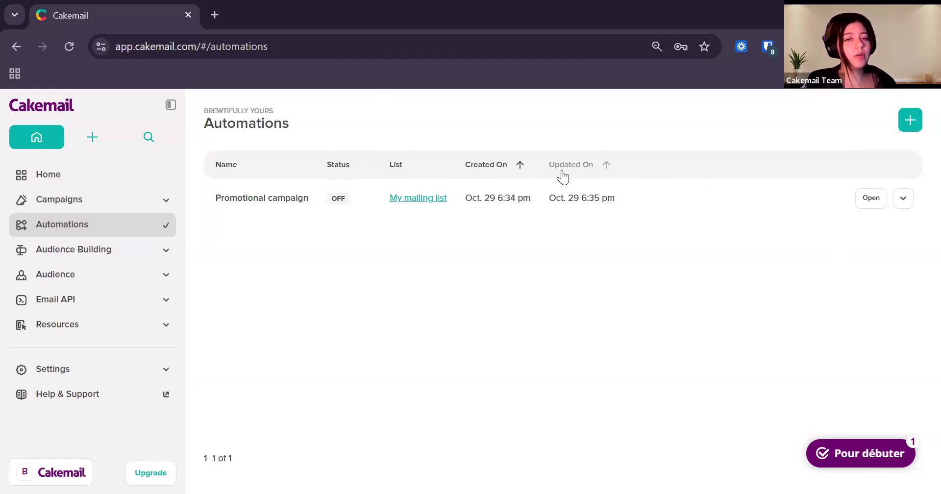
pyautogui.click(148, 253)
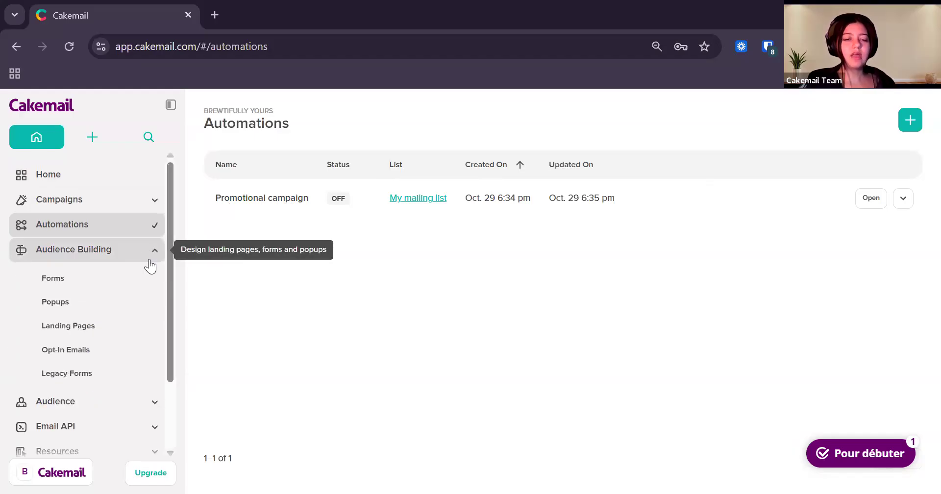
pyautogui.scroll(-1, 152, 259)
pyautogui.scroll(1, 147, 235)
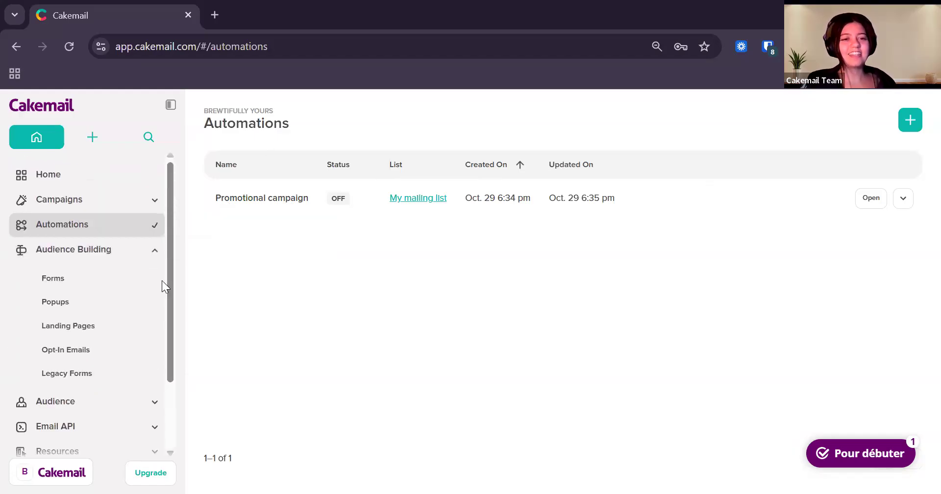
pyautogui.click(100, 249)
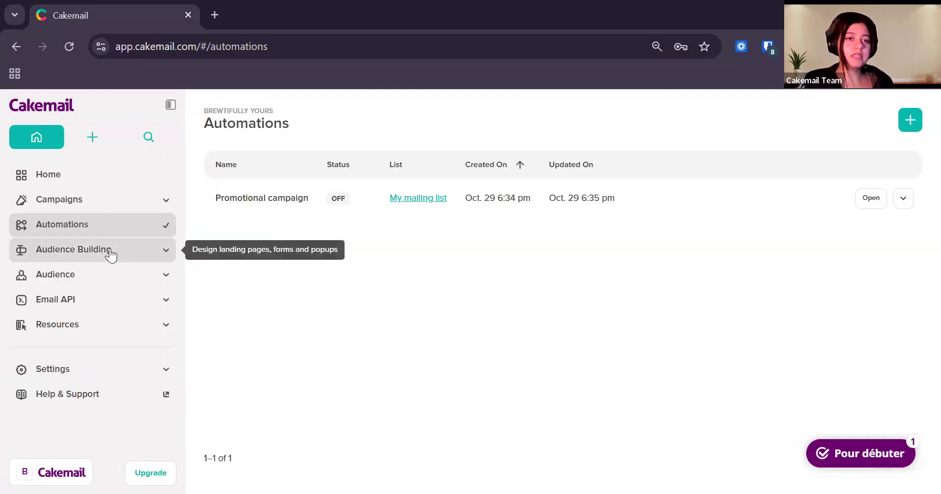
pyautogui.click(109, 252)
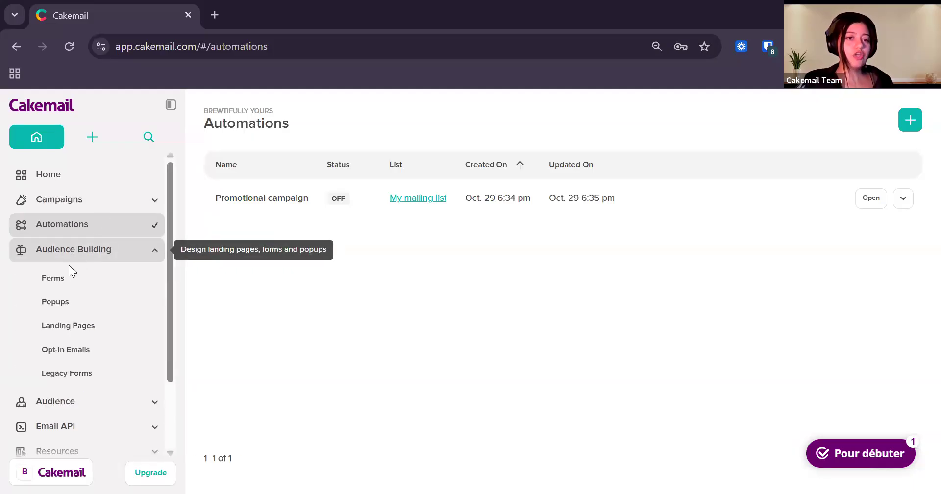
# Open the Brewtifully Yours Newsletter form under Legacy Forms and look through its linked form preview
pyautogui.click(84, 374)
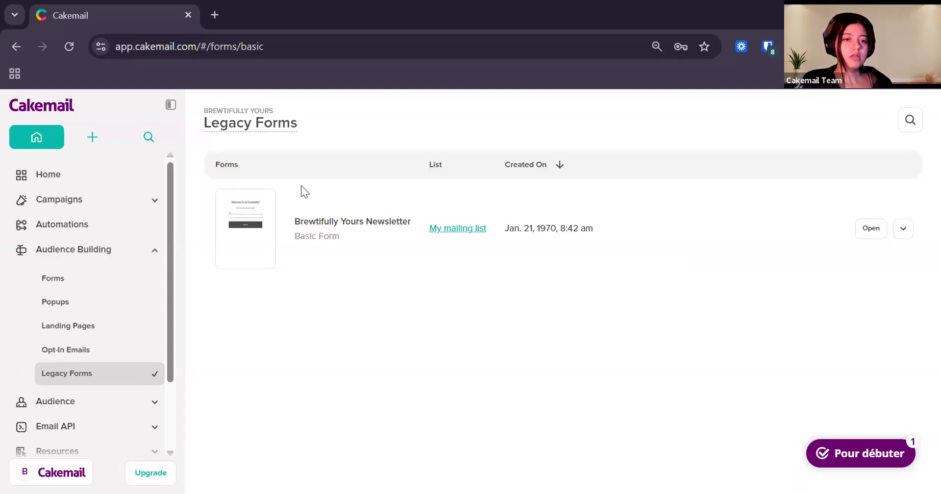
pyautogui.click(871, 228)
pyautogui.scroll(-2, 699, 219)
pyautogui.scroll(2, 699, 219)
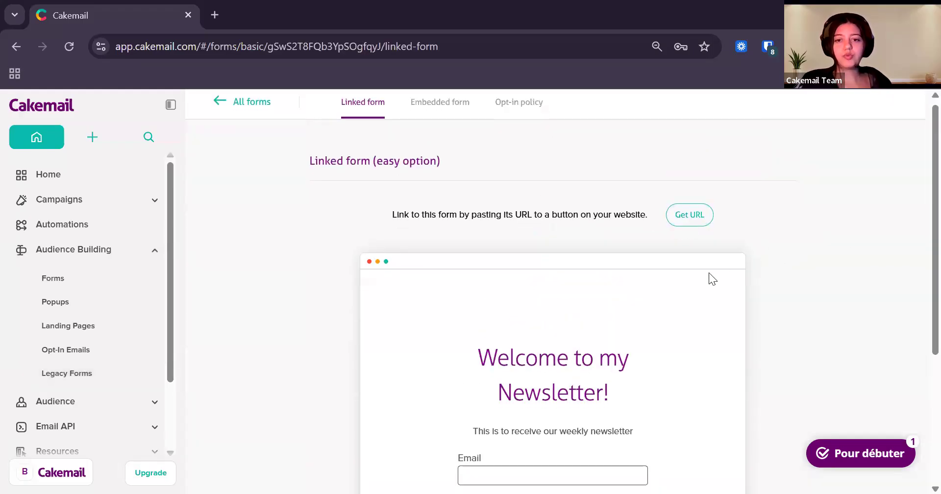
pyautogui.scroll(-3, 636, 274)
pyautogui.scroll(3, 537, 264)
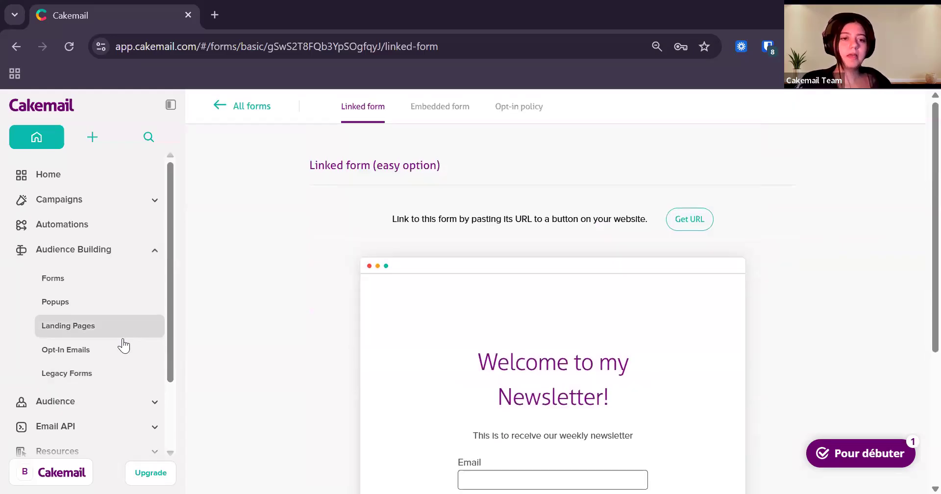
# Visit the Opt-In Emails page, and open the Brewtifully Yours Newsletter form from the Forms list to review its settings
pyautogui.click(93, 350)
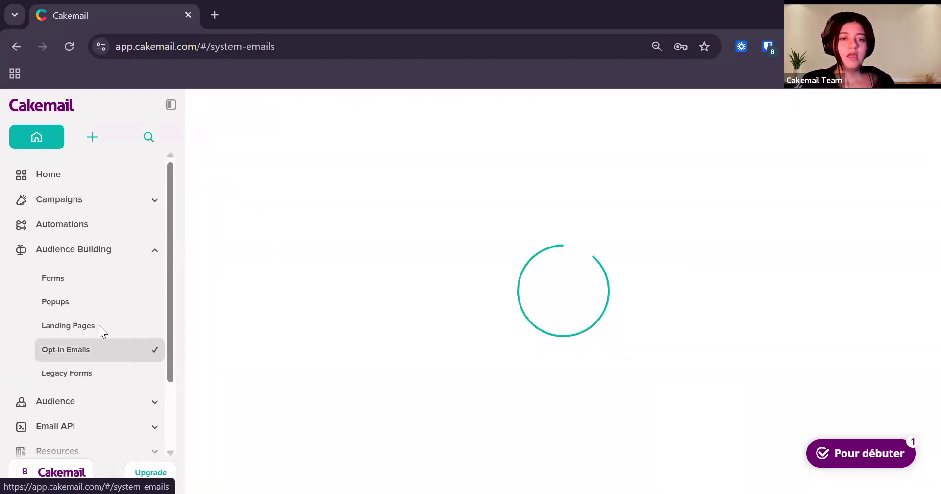
pyautogui.click(108, 288)
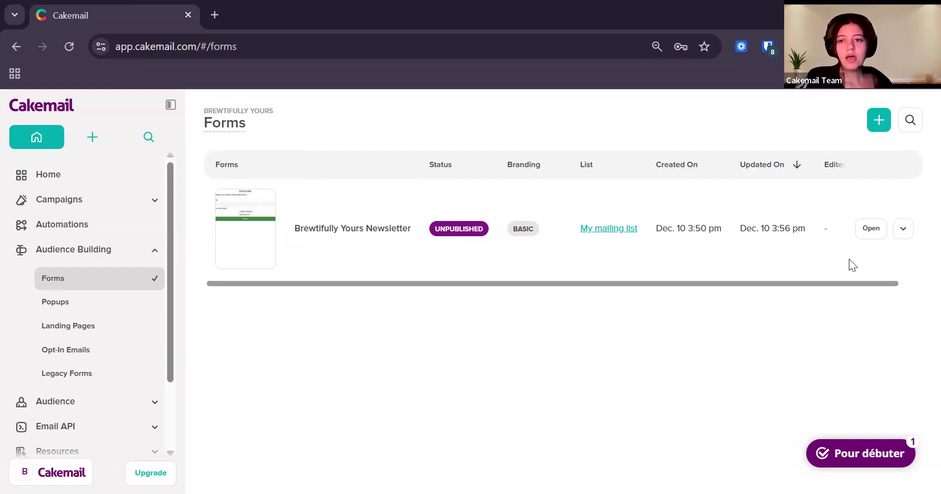
pyautogui.click(870, 228)
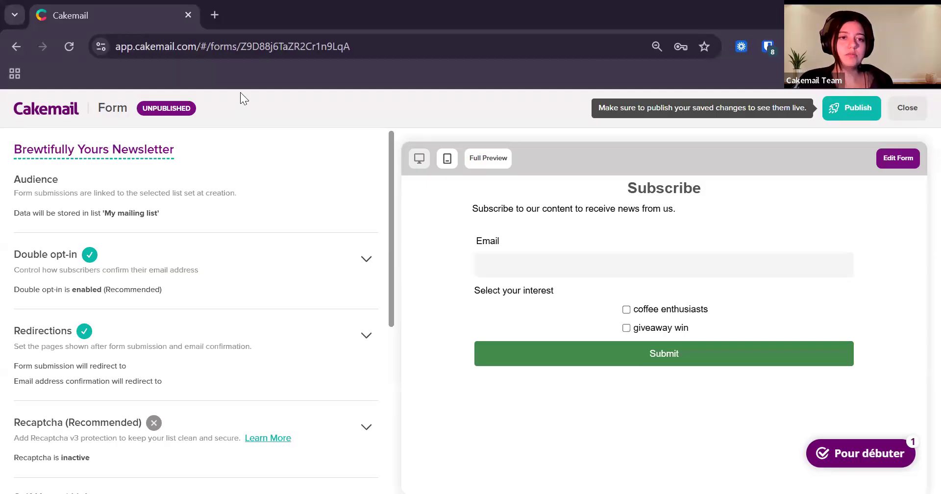
pyautogui.scroll(-2, 196, 309)
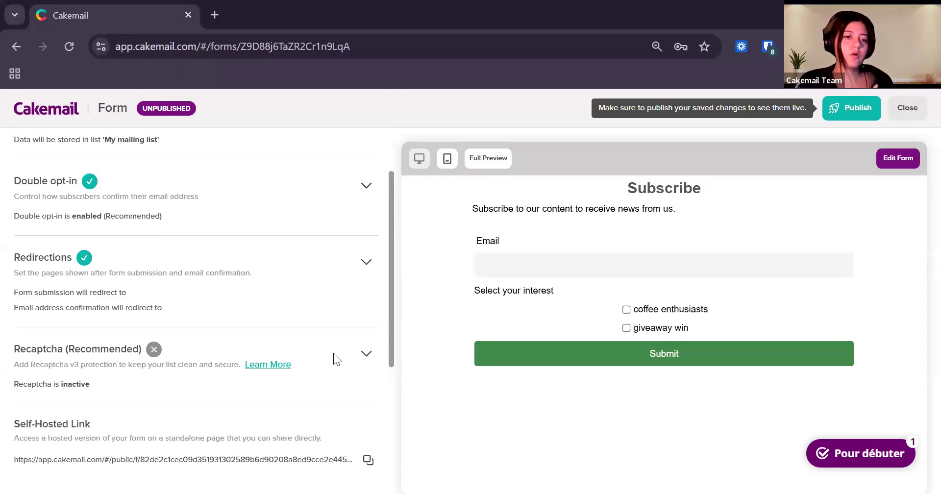
pyautogui.scroll(-4, 326, 353)
pyautogui.scroll(6, 326, 344)
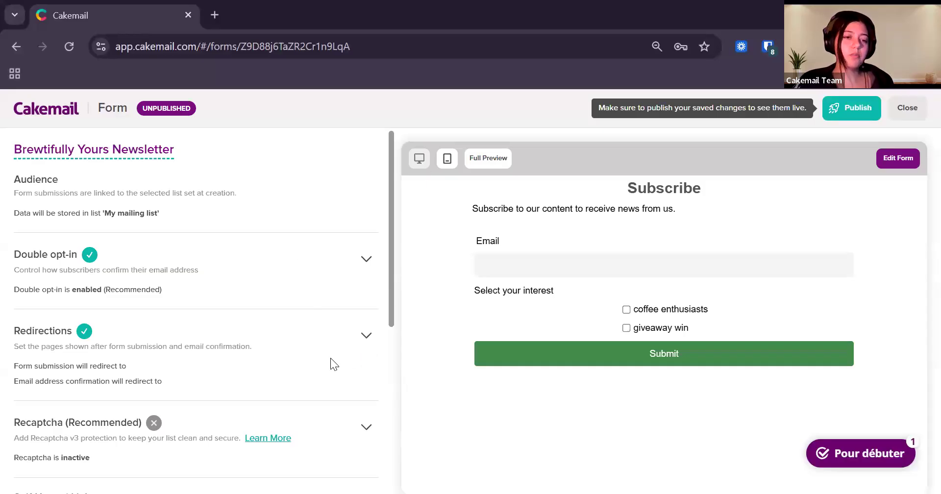
pyautogui.scroll(-2, 264, 376)
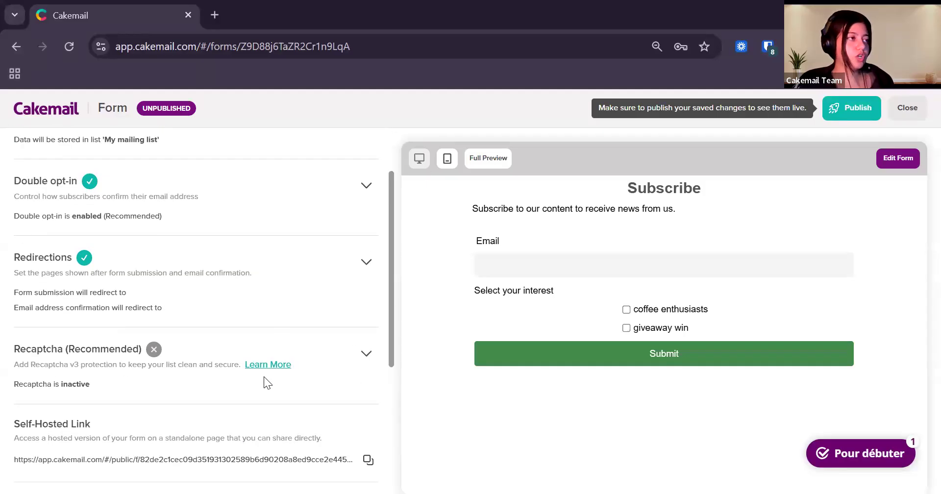
pyautogui.scroll(2, 293, 287)
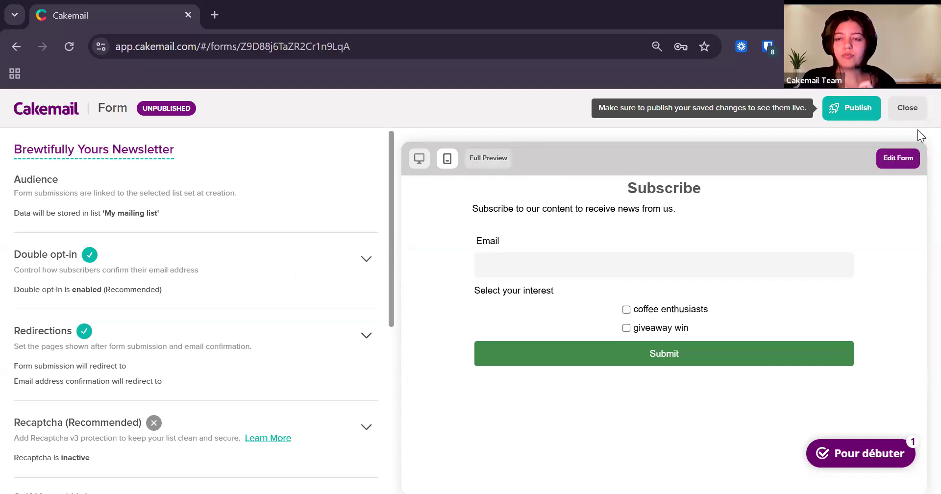
# Open the newsletter form's design for editing and add the Interests checkbox field to the form block
pyautogui.click(887, 161)
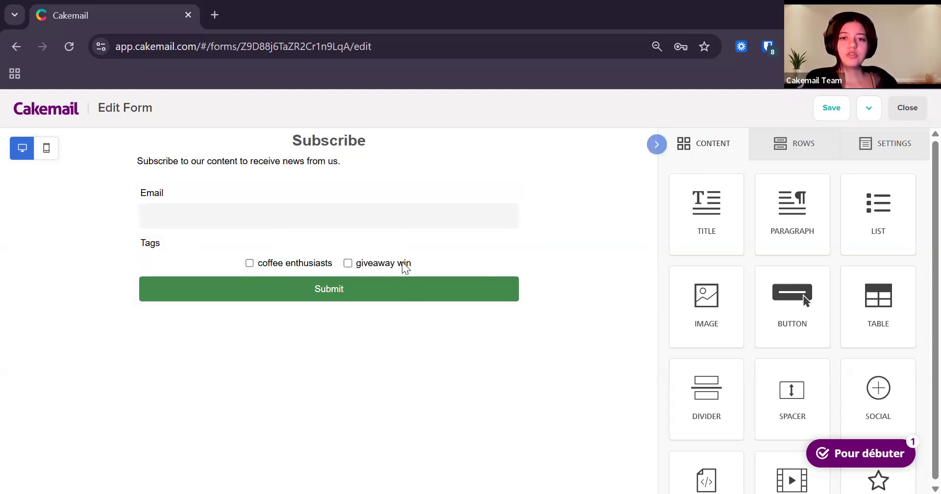
pyautogui.click(432, 252)
pyautogui.scroll(-6, 741, 272)
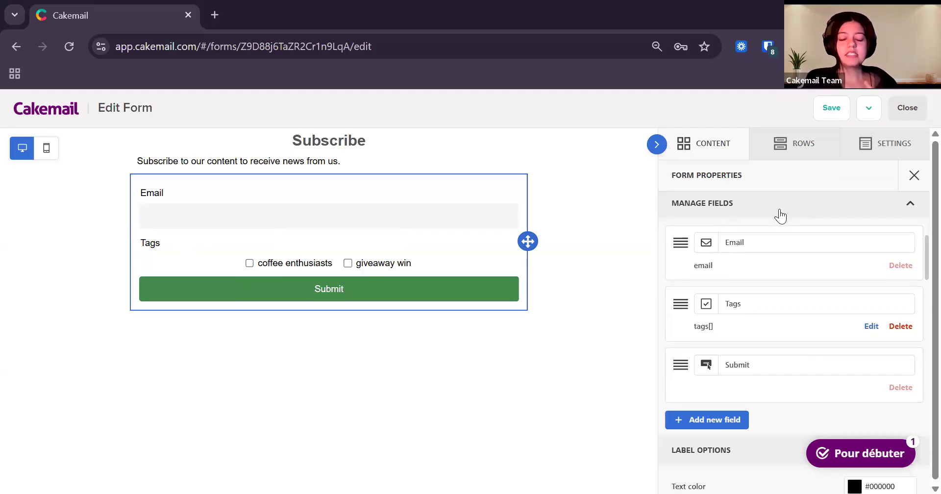
pyautogui.click(719, 421)
pyautogui.scroll(-2, 745, 387)
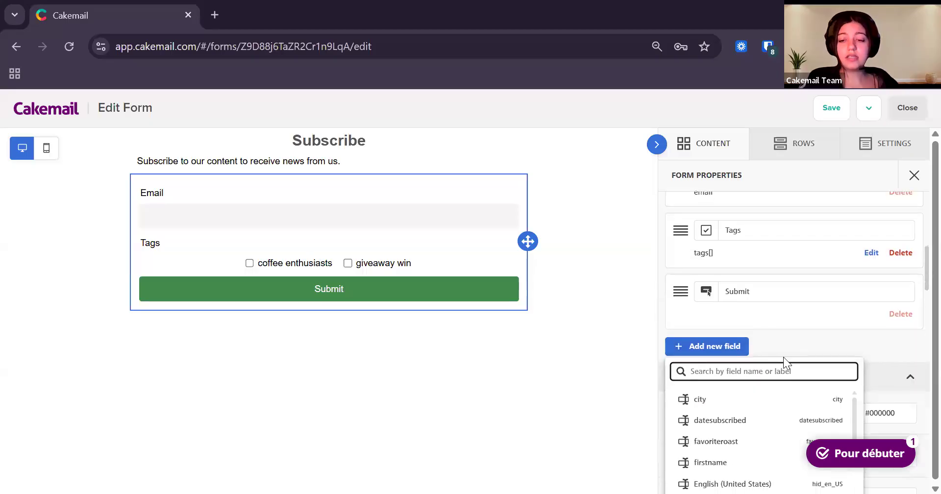
pyautogui.scroll(-3, 784, 358)
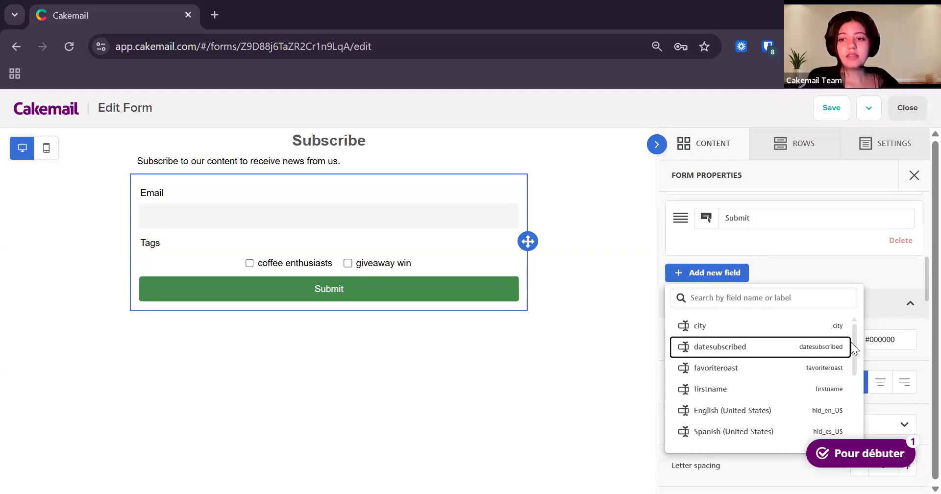
pyautogui.scroll(-1, 843, 365)
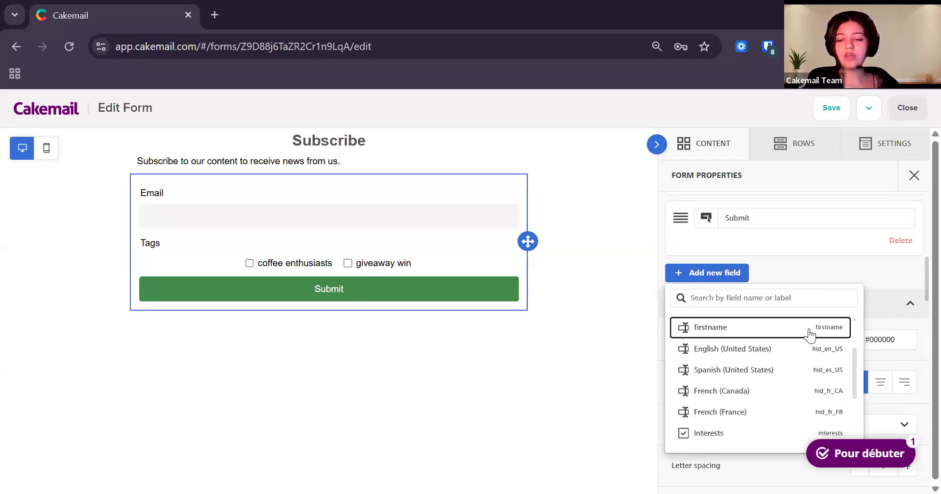
pyautogui.scroll(-2, 847, 379)
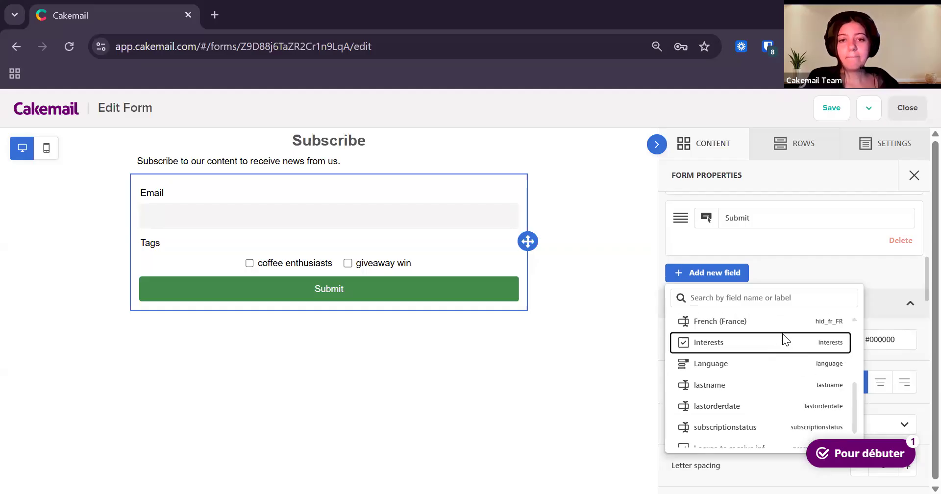
pyautogui.click(780, 342)
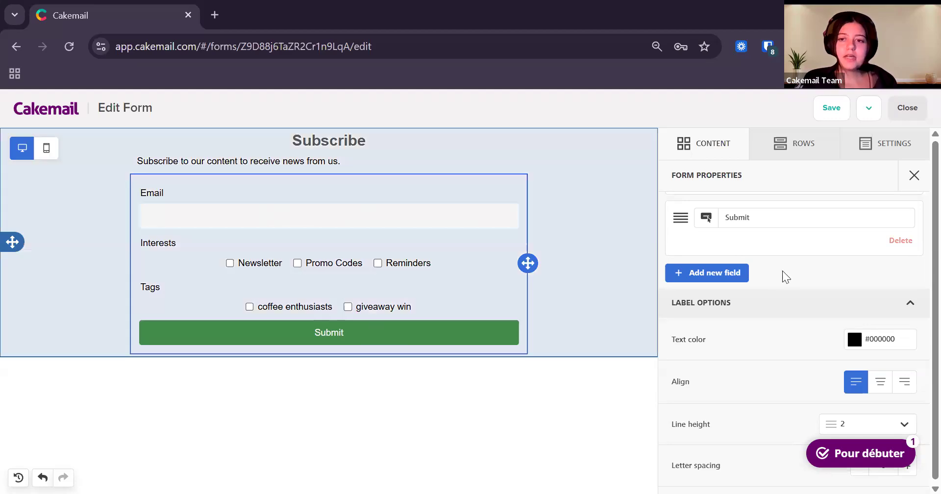
# Look through the form's field and button styling options, and add the "I agree to receive information" checkbox field
pyautogui.scroll(-6, 678, 262)
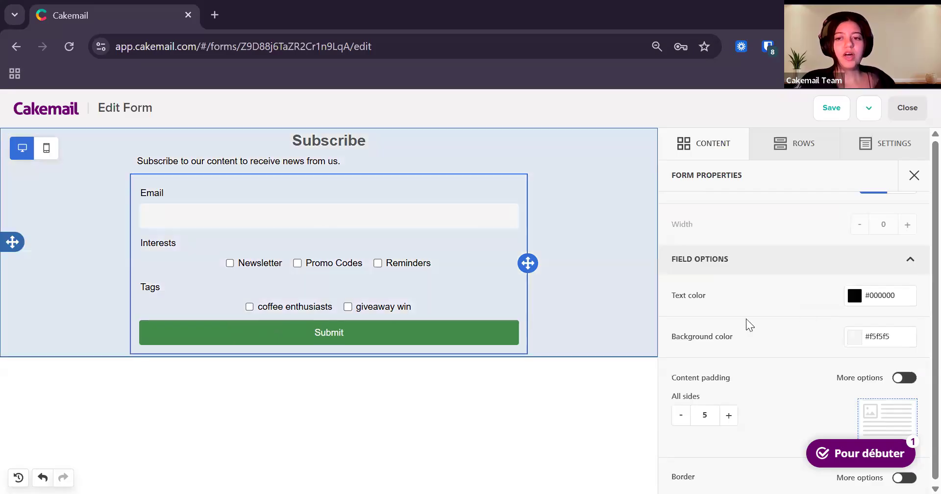
pyautogui.scroll(-5, 811, 338)
pyautogui.scroll(-6, 776, 348)
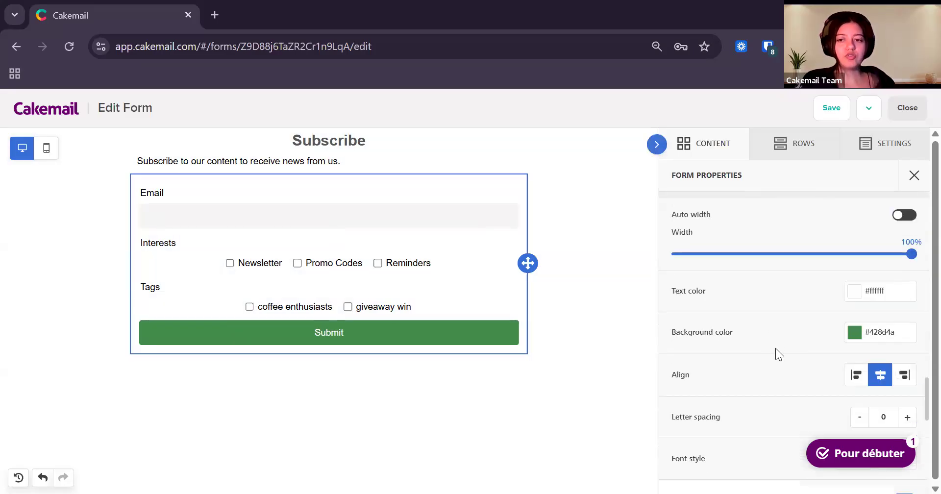
pyautogui.scroll(10, 778, 349)
pyautogui.scroll(9, 752, 368)
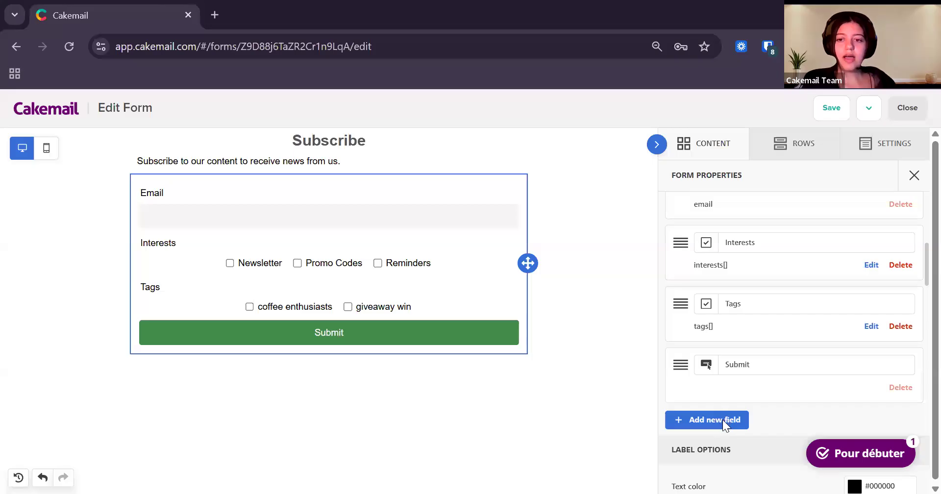
pyautogui.click(722, 419)
pyautogui.scroll(-3, 730, 420)
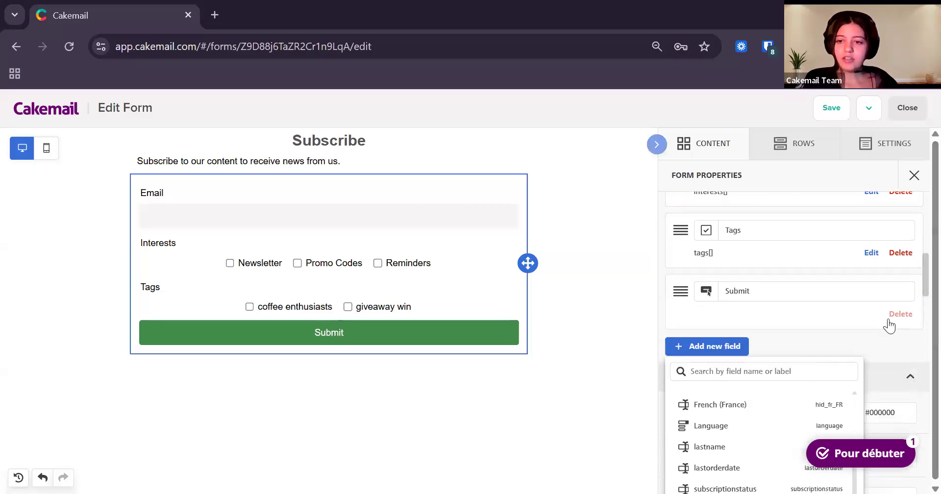
pyautogui.scroll(-3, 764, 412)
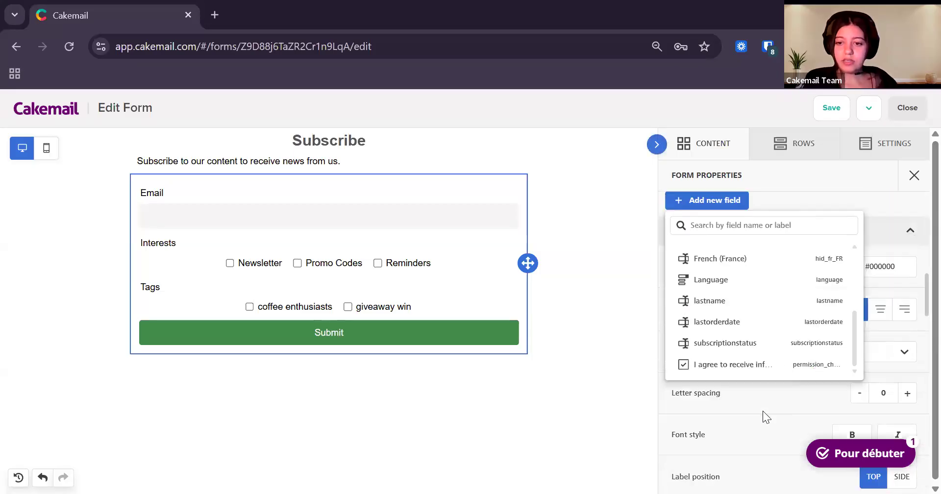
pyautogui.click(764, 364)
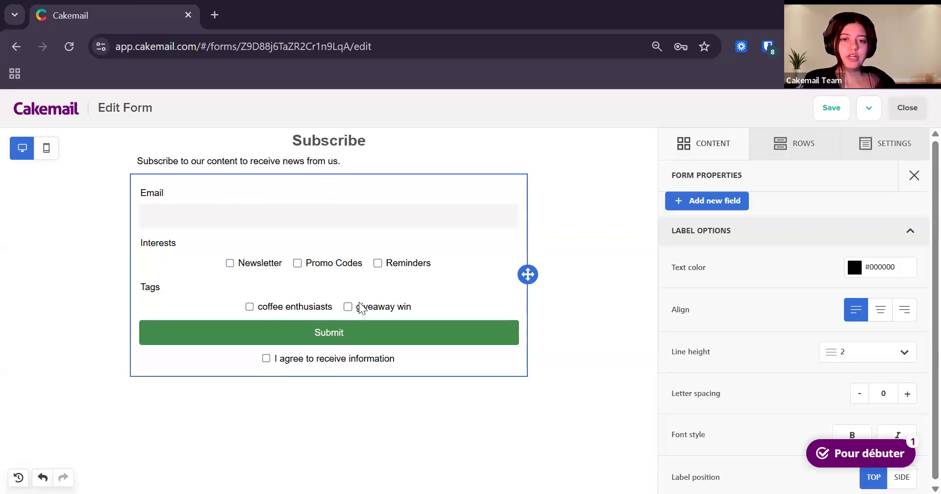
# Try centre and right alignment for the form's field labels, ending on left alignment
pyautogui.click(277, 359)
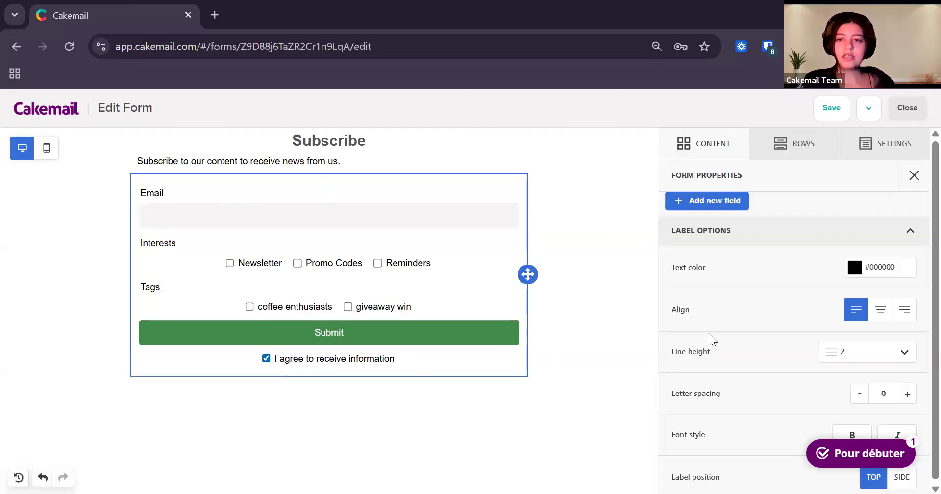
pyautogui.scroll(-7, 799, 365)
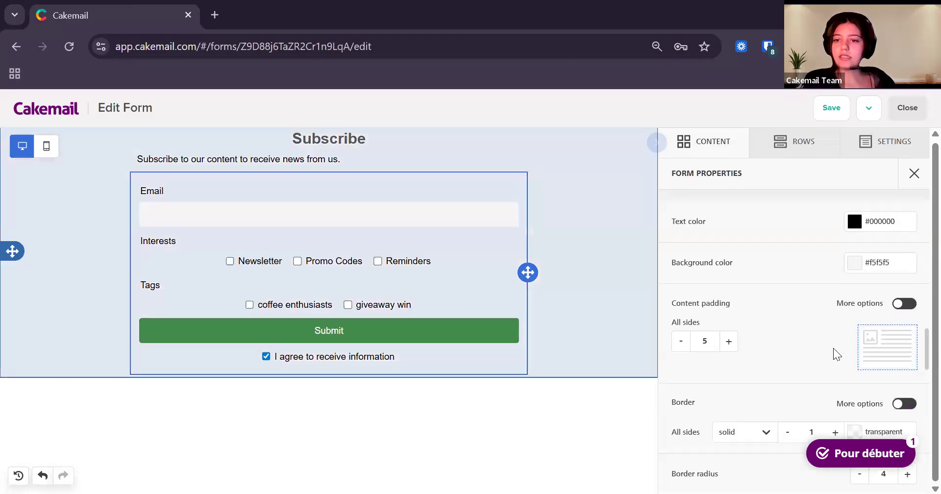
pyautogui.scroll(6, 804, 307)
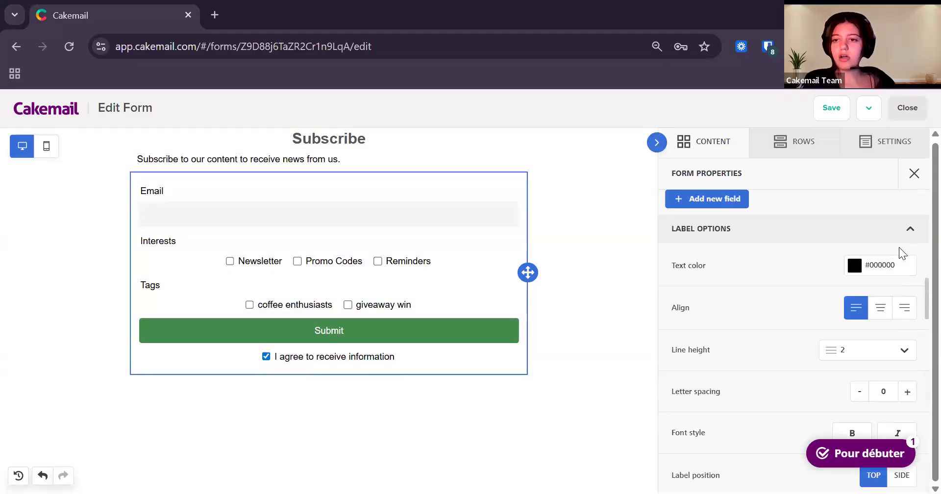
pyautogui.scroll(2, 901, 319)
pyautogui.click(880, 381)
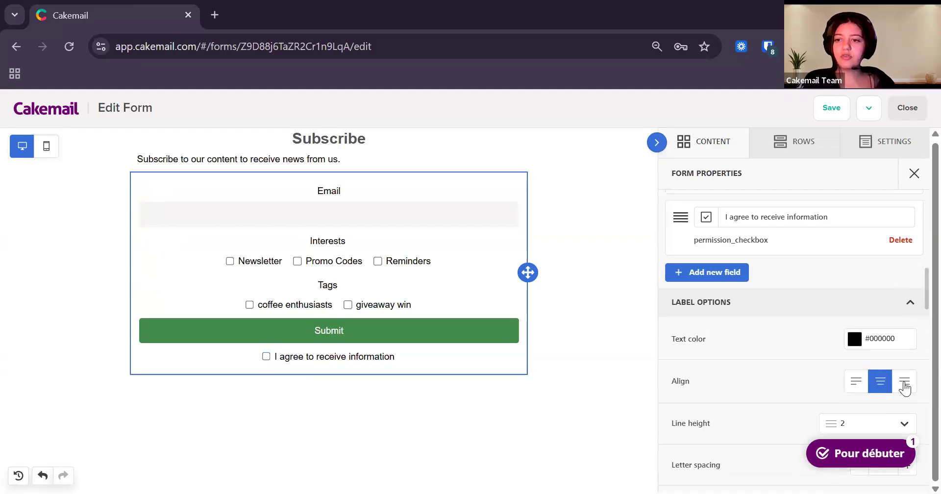
pyautogui.click(904, 381)
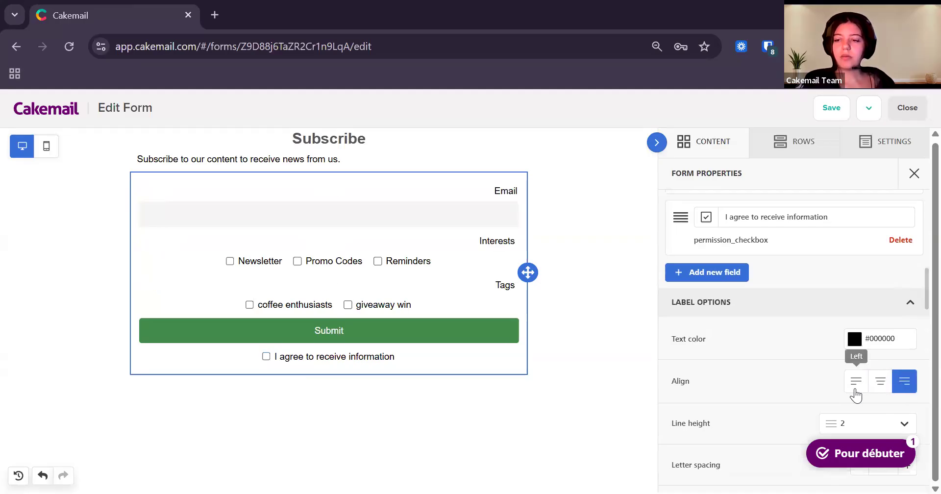
pyautogui.click(855, 392)
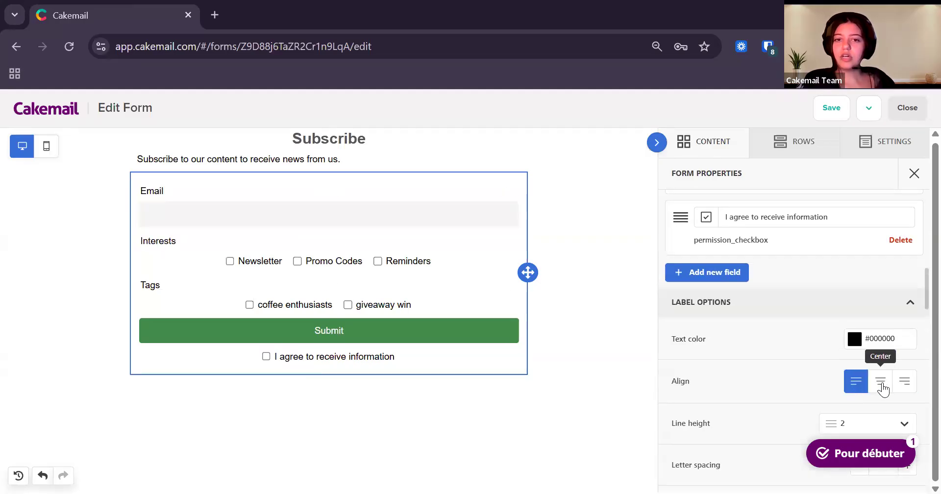
pyautogui.click(875, 393)
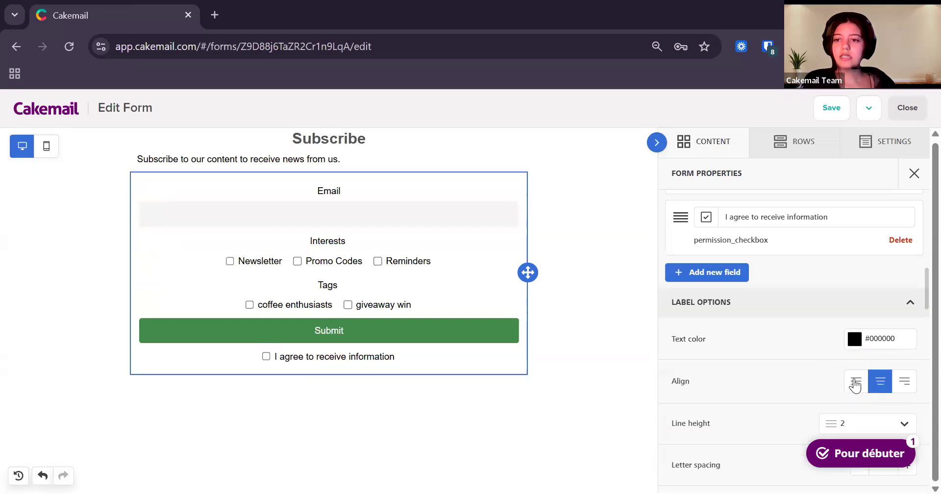
pyautogui.click(855, 384)
# Move the "I agree to receive information" field above the Submit button, and delete that field from the form
pyautogui.scroll(3, 806, 323)
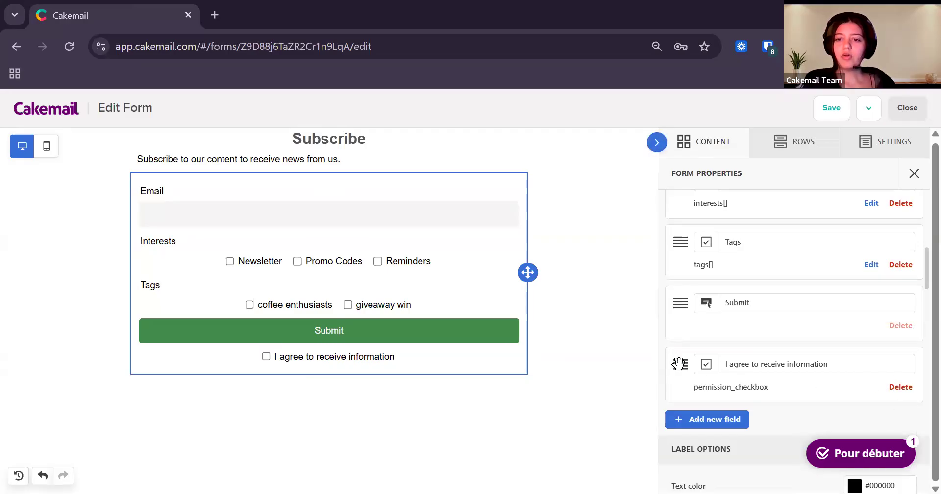
pyautogui.moveTo(689, 339); pyautogui.dragTo(688, 289)
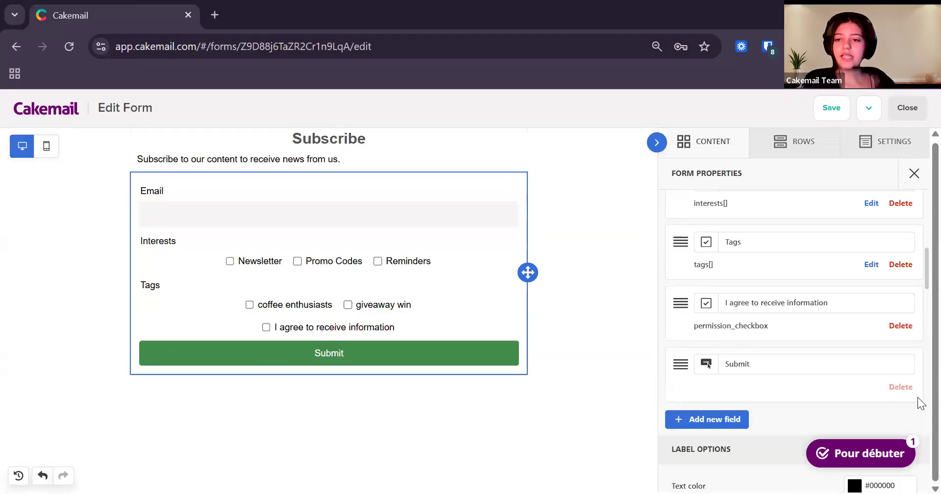
pyautogui.click(896, 324)
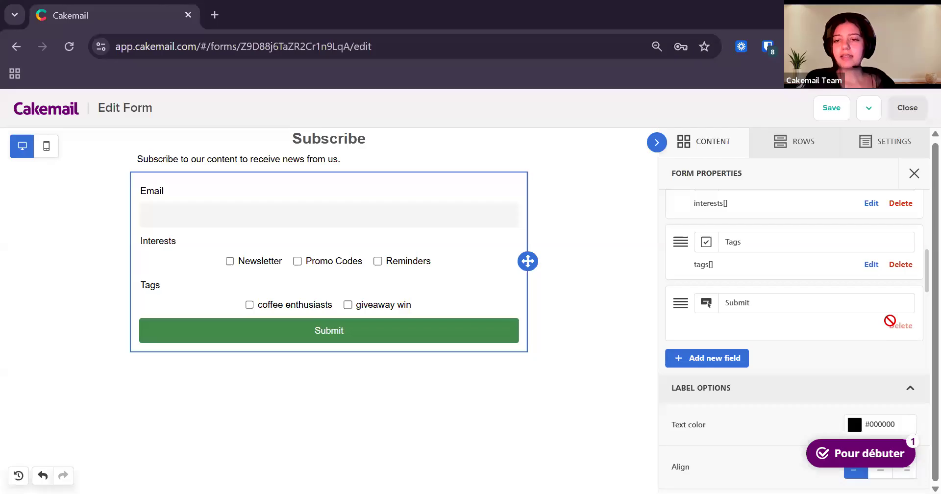
# Look through the form's layout, label, padding and border options
pyautogui.scroll(-2, 860, 316)
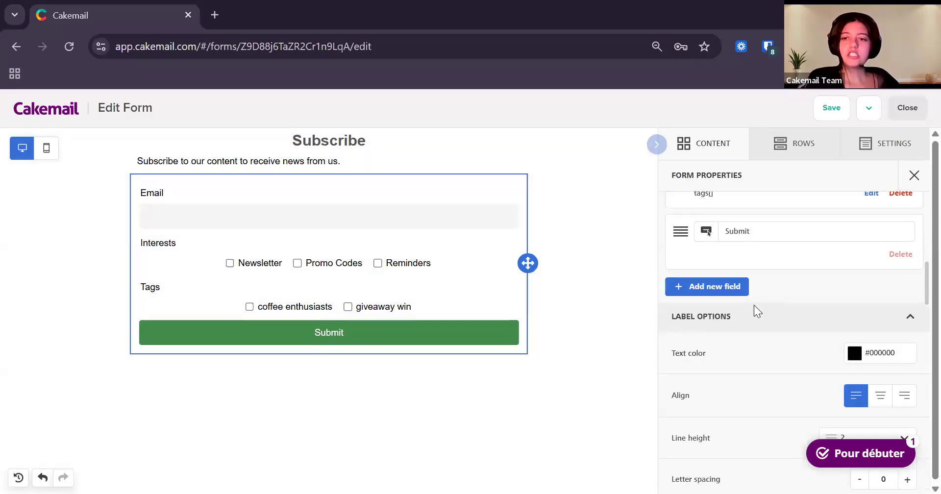
pyautogui.scroll(2, 764, 300)
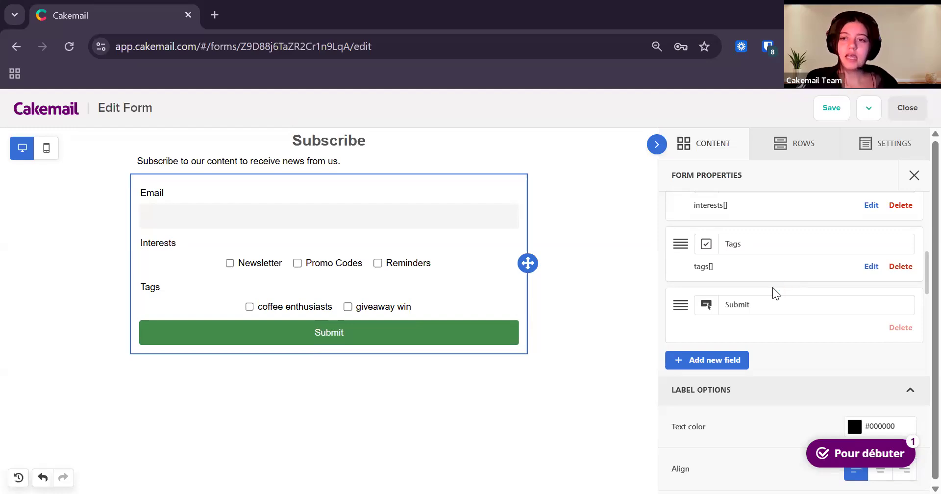
pyautogui.scroll(10, 828, 278)
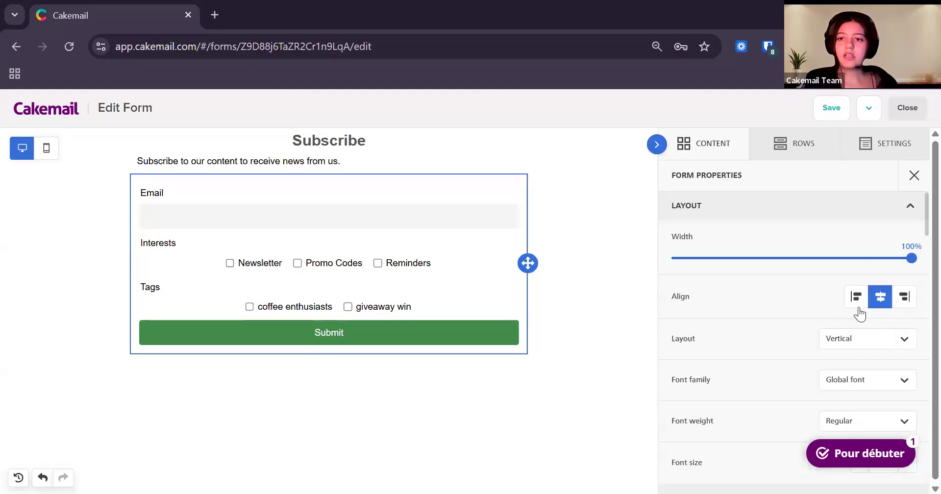
pyautogui.scroll(-10, 833, 311)
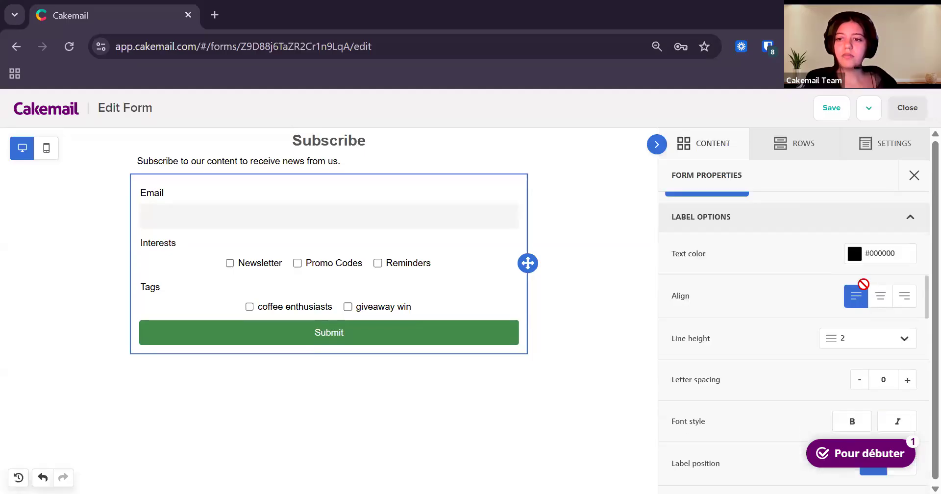
pyautogui.scroll(-7, 856, 295)
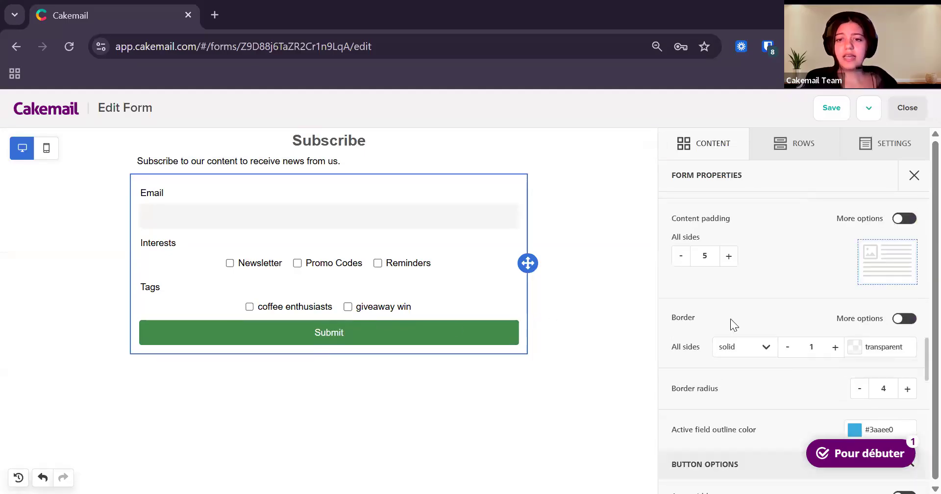
pyautogui.scroll(5, 730, 320)
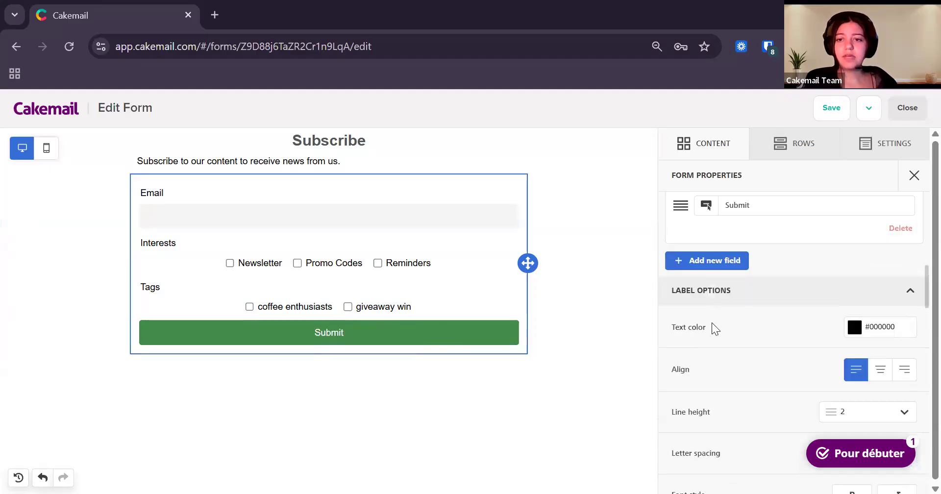
pyautogui.scroll(4, 807, 322)
# Rename the form's Submit button to "Subscribe"
pyautogui.scroll(-3, 779, 314)
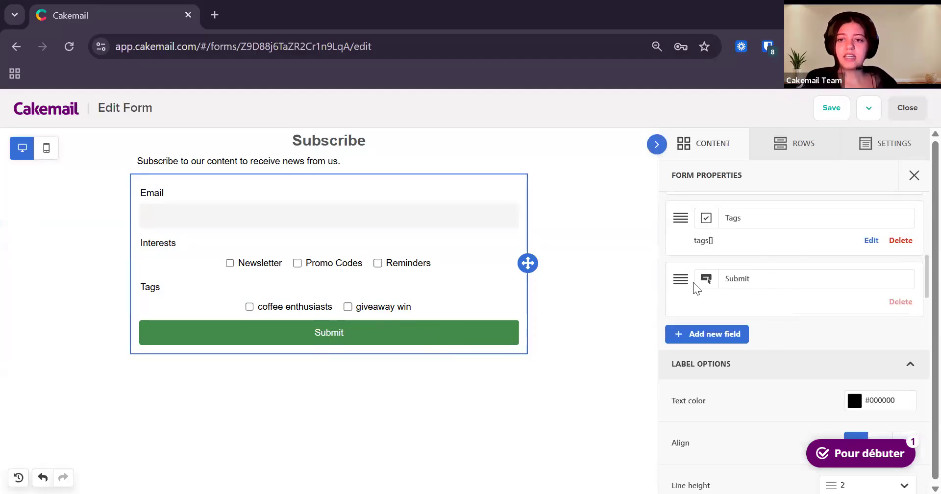
pyautogui.doubleClick(733, 280)
pyautogui.write('Subscr')
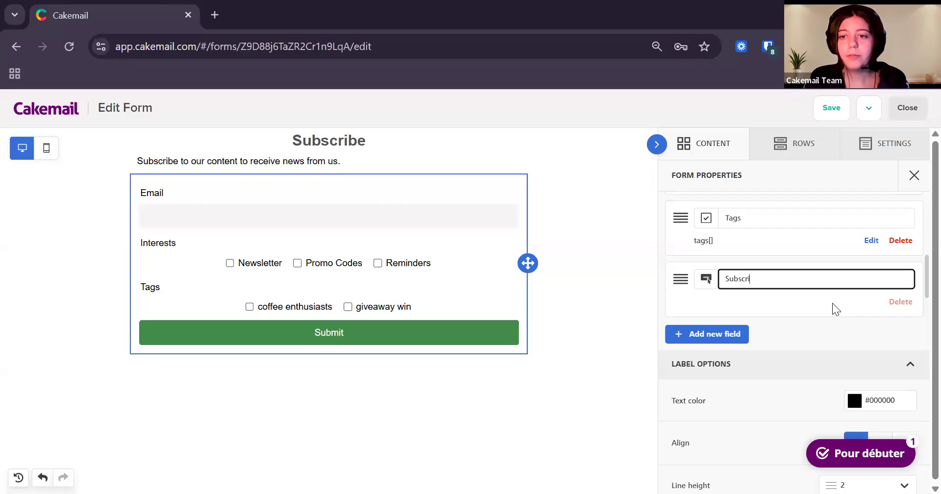
pyautogui.write('ibe')
# Relabel the Tags field as "Preferences", and check its multiple choice options in the field editor without changing them
pyautogui.scroll(2, 786, 300)
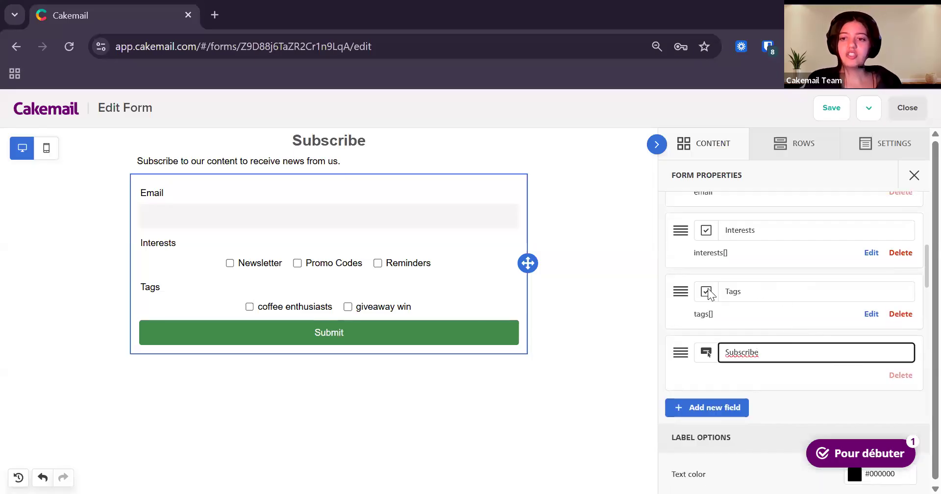
pyautogui.doubleClick(861, 298)
pyautogui.write('Preferences')
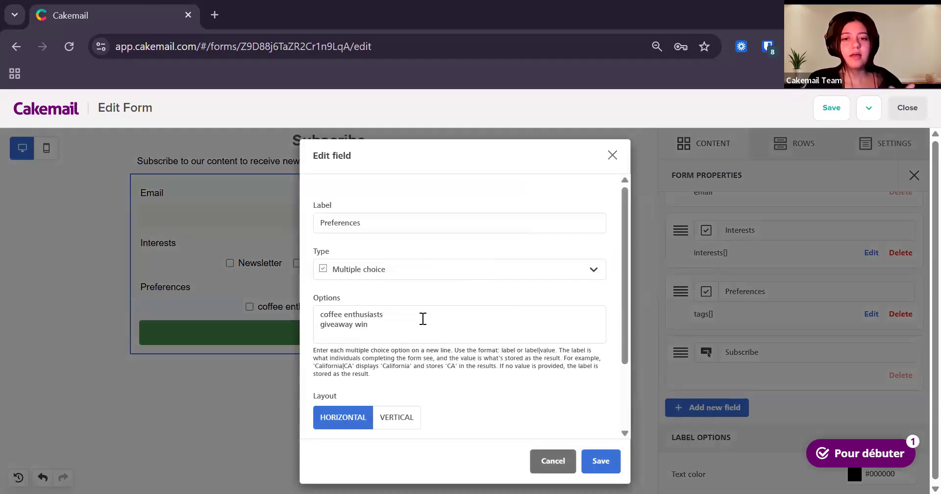
pyautogui.click(421, 317)
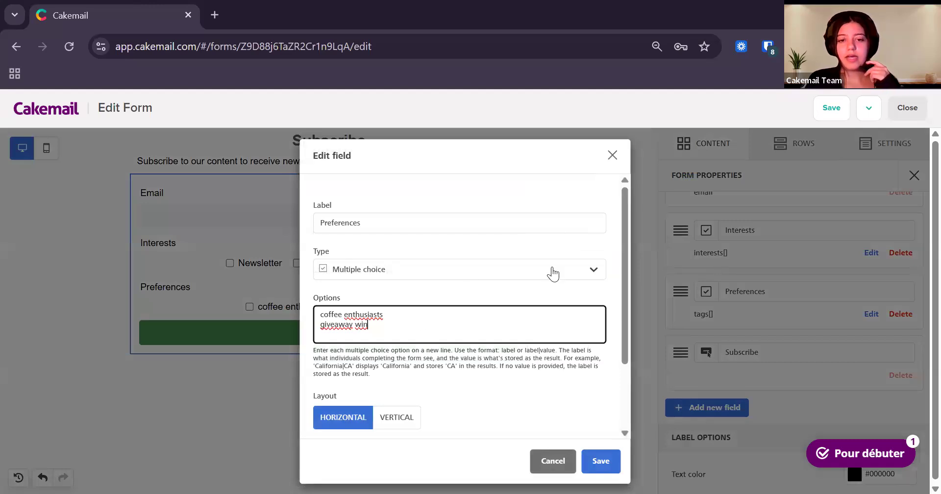
pyautogui.click(608, 160)
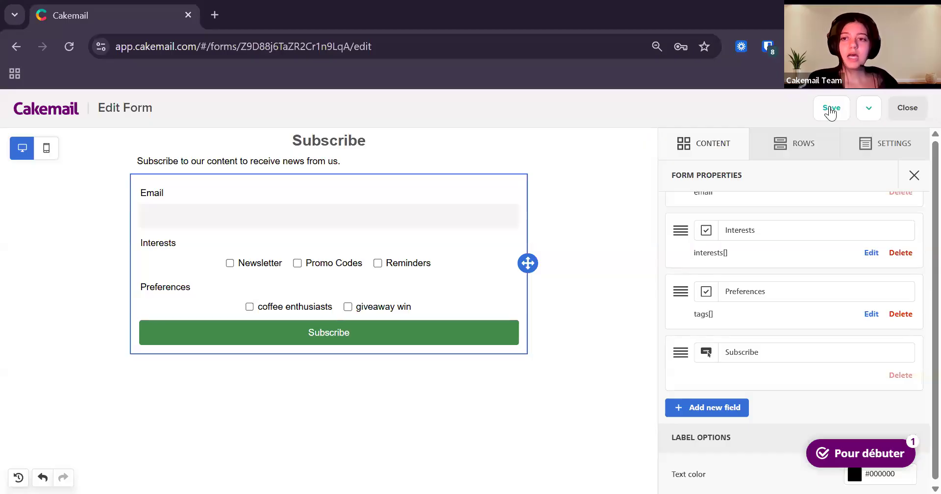
# Save the edited form and close the form editor
pyautogui.click(830, 112)
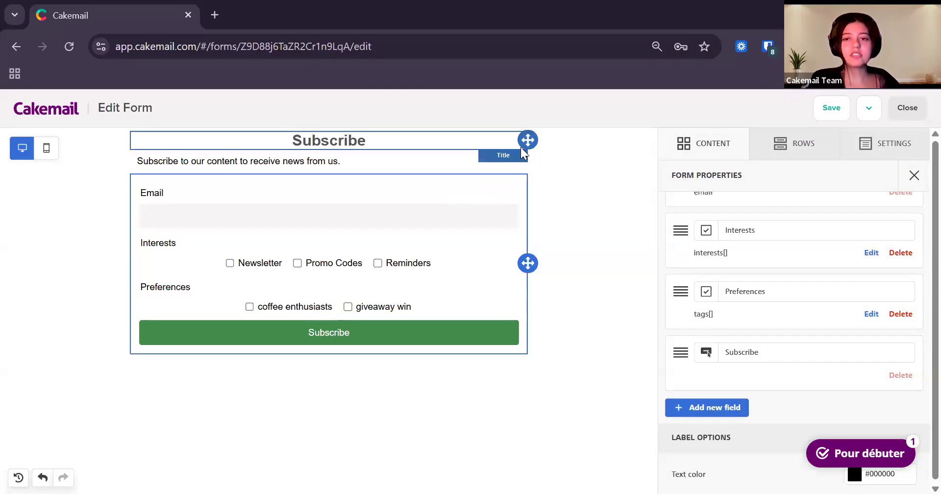
pyautogui.click(901, 117)
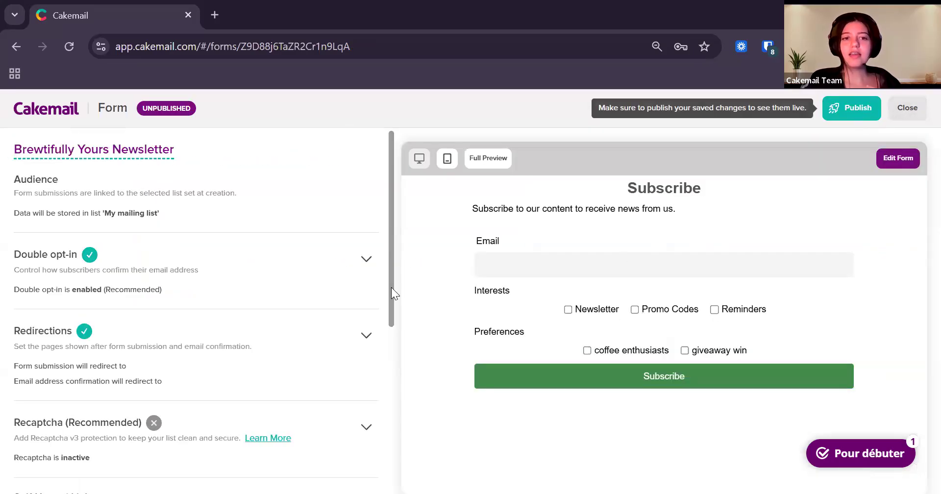
# Review the form's audience, double opt-in, redirection and Recaptcha settings, plus its hosted link, embed and submission URL sections
pyautogui.scroll(-1, 387, 278)
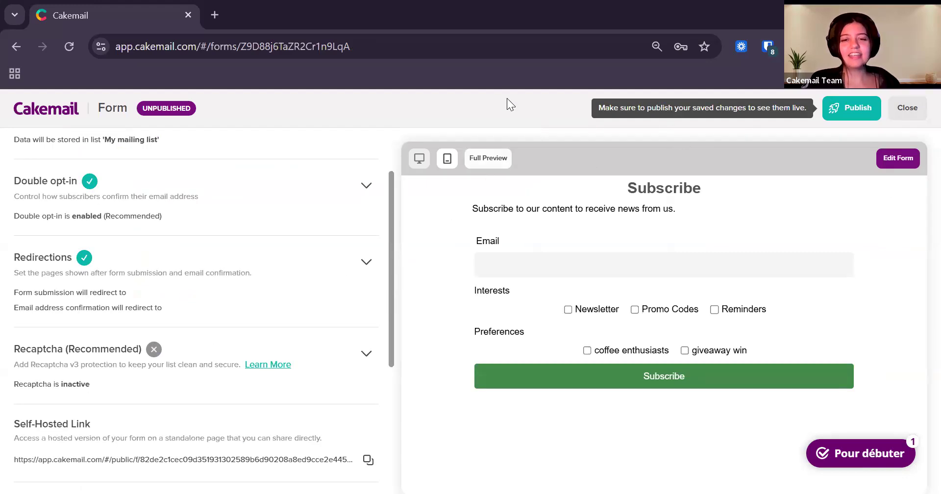
pyautogui.scroll(-2, 296, 289)
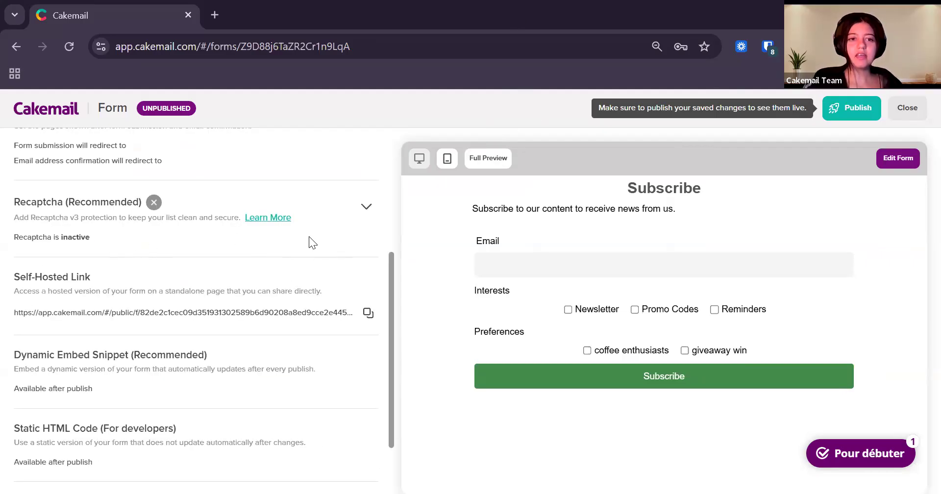
pyautogui.scroll(-1, 247, 288)
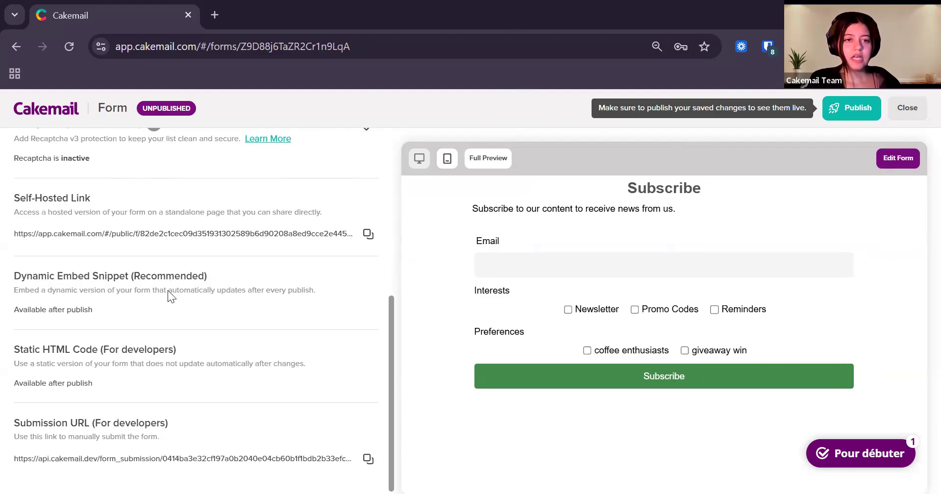
pyautogui.scroll(5, 168, 290)
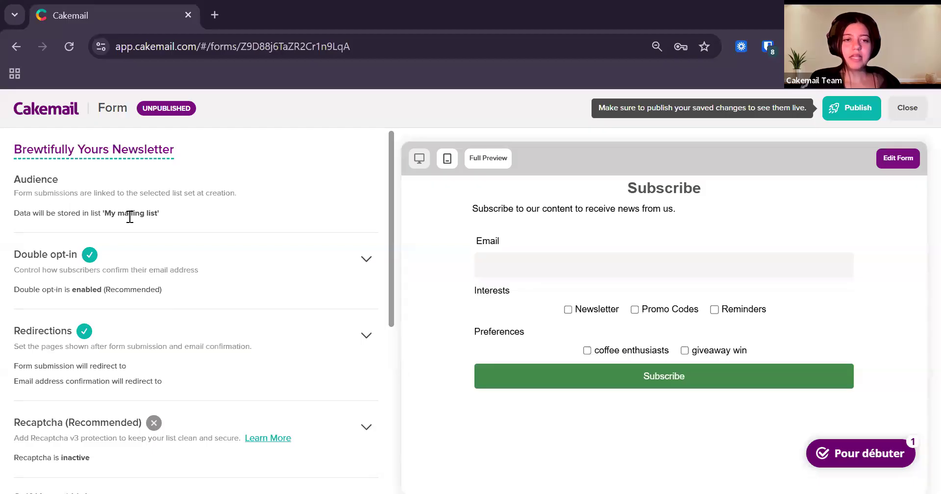
pyautogui.scroll(-1, 190, 223)
pyautogui.scroll(-6, 191, 223)
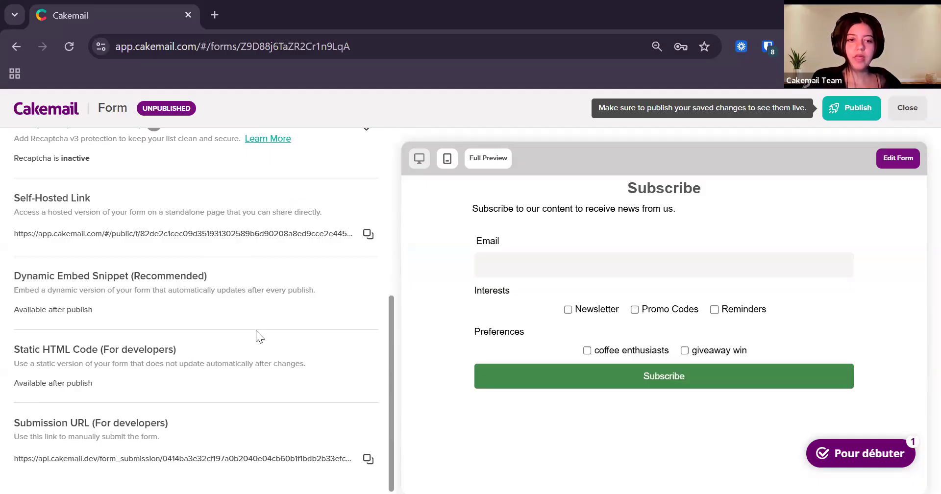
pyautogui.scroll(2, 258, 324)
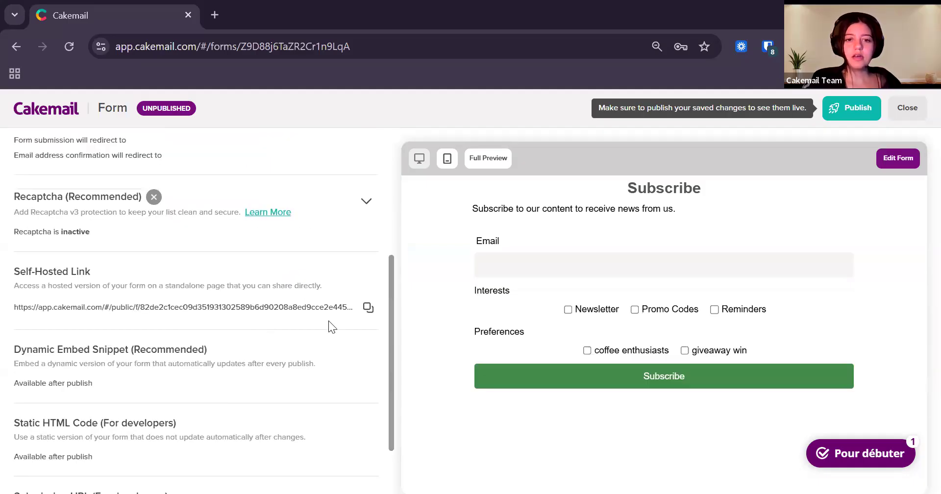
# Publish the Brewtifully Yours Newsletter form, and look over its hosted link, dynamic embed snippet and static HTML code
pyautogui.click(851, 109)
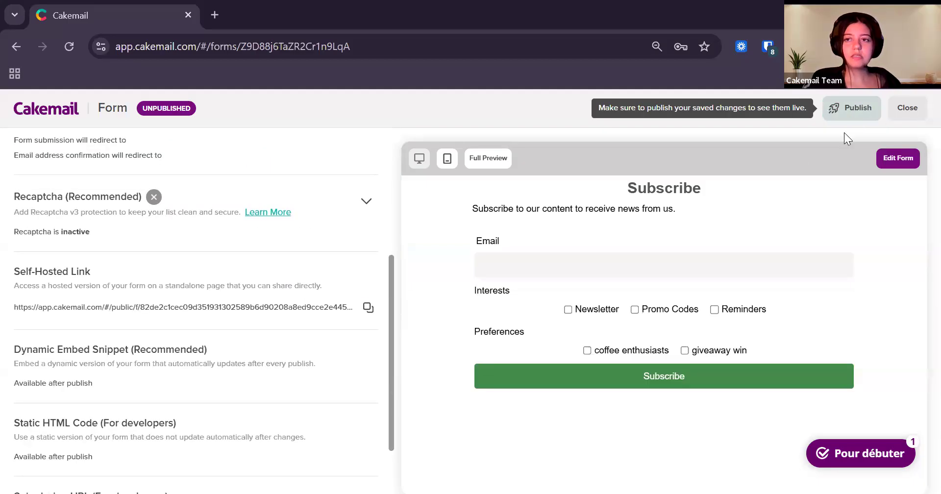
pyautogui.click(854, 111)
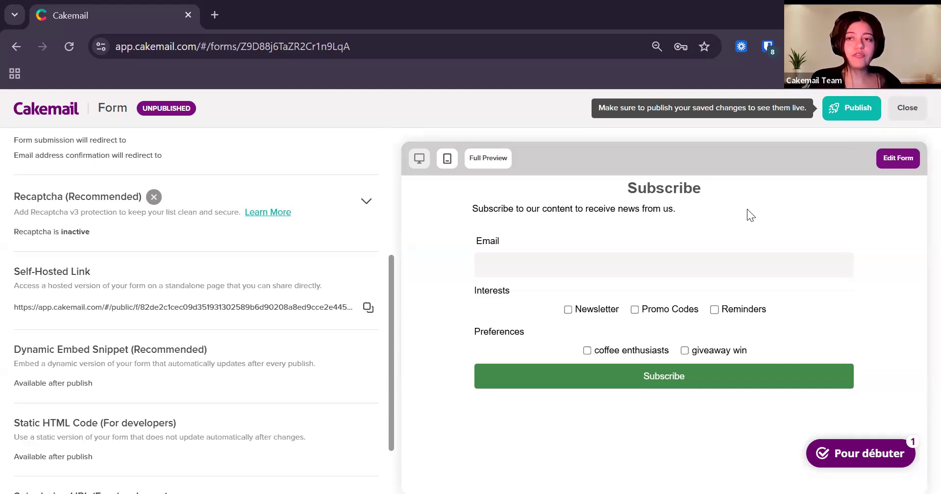
pyautogui.click(831, 115)
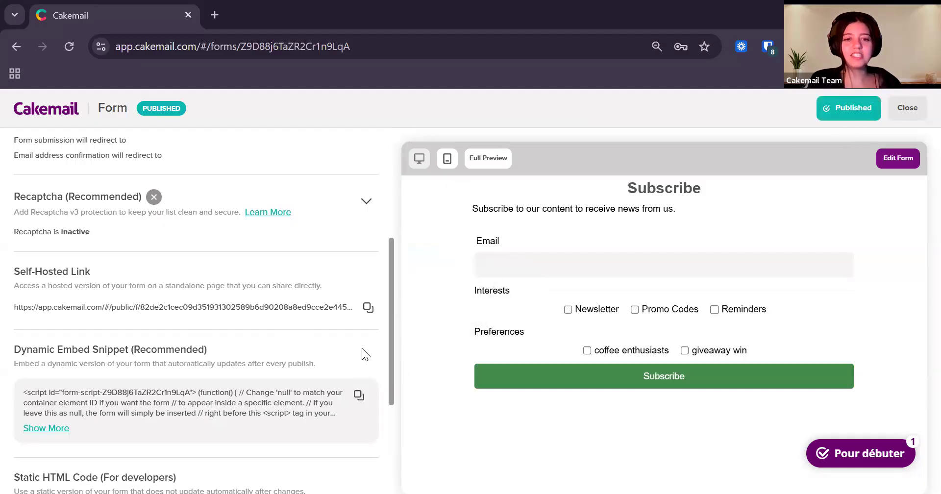
pyautogui.scroll(-1, 167, 297)
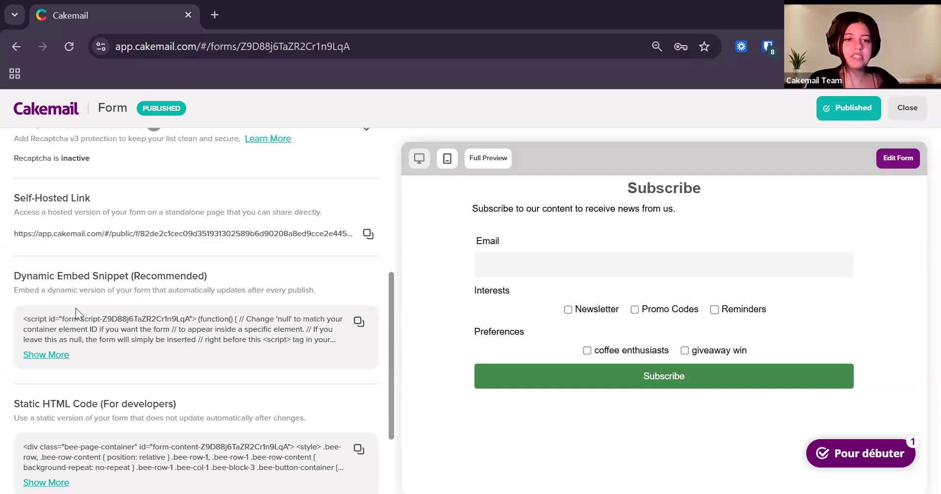
pyautogui.scroll(1, 75, 308)
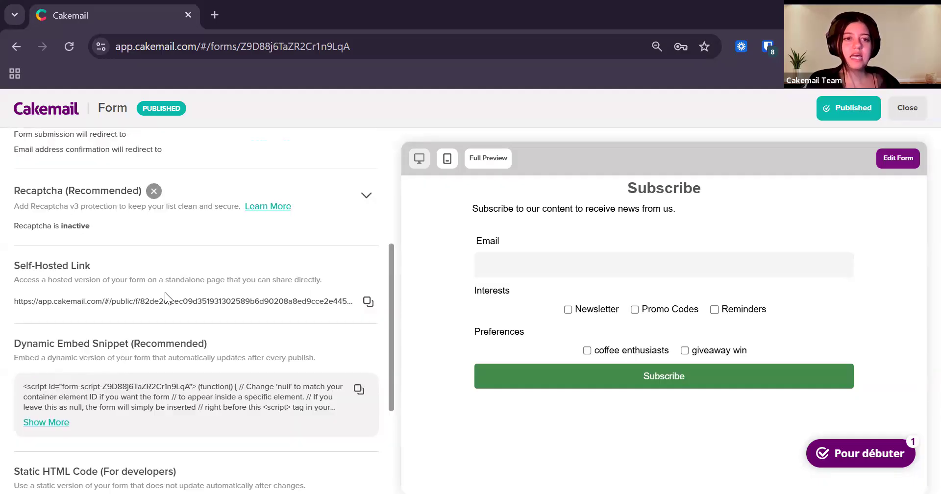
# Copy the form's self-hosted link, view the hosted form in a new browser tab, and return to the form page
pyautogui.click(368, 307)
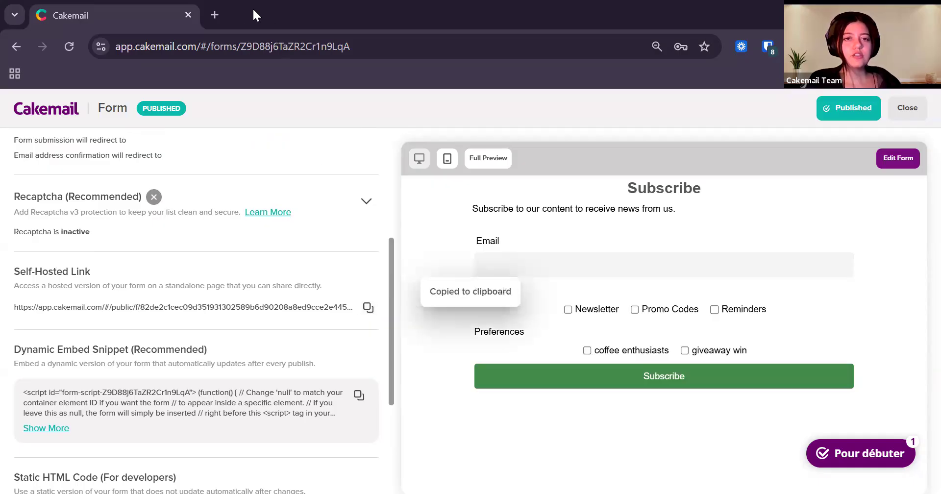
pyautogui.click(215, 15)
pyautogui.hotkey('ctrl', 'v')
pyautogui.press('Return')
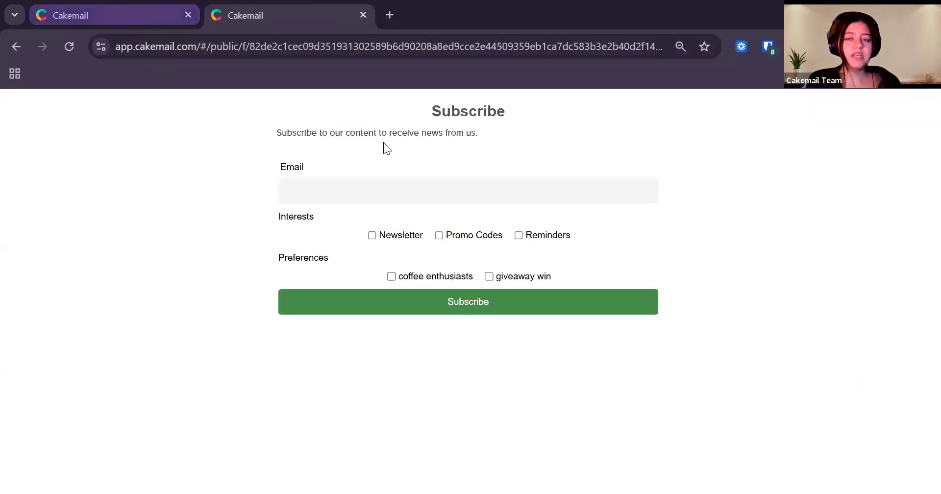
pyautogui.click(145, 18)
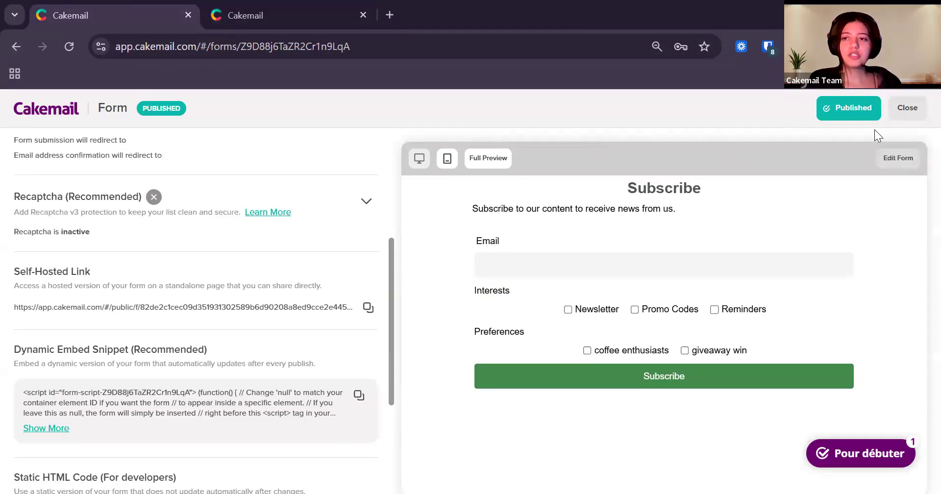
# Reopen the signup form in the form editor and enable Smart branding for it
pyautogui.click(898, 158)
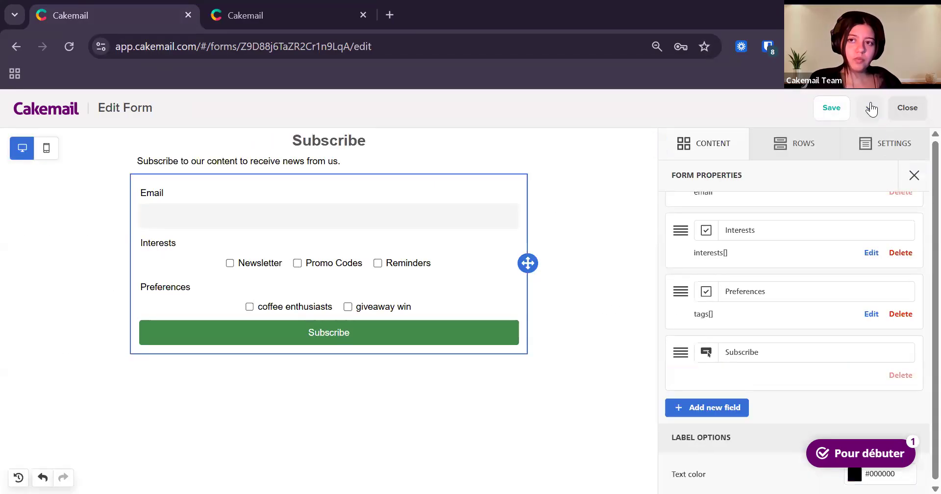
pyautogui.click(870, 110)
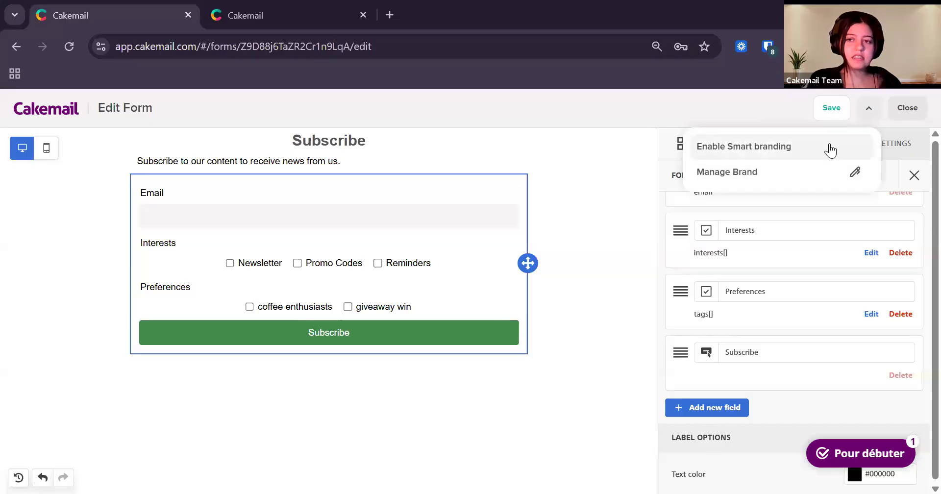
pyautogui.click(831, 151)
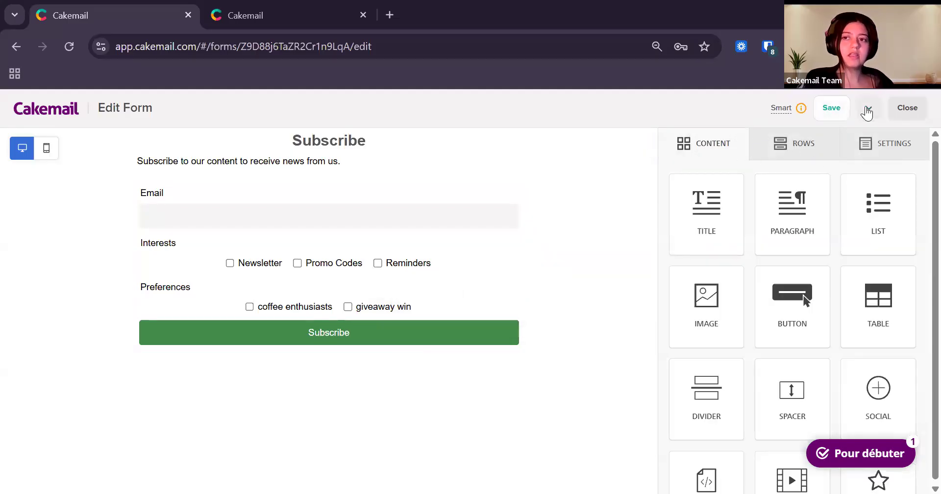
pyautogui.click(867, 110)
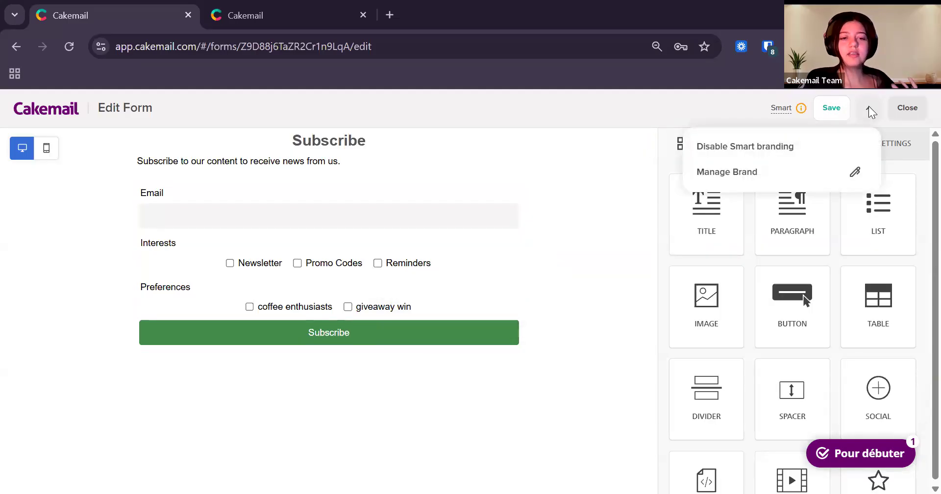
# Save the rebranded form, publish the saved changes and close the form
pyautogui.click(829, 107)
pyautogui.click(839, 115)
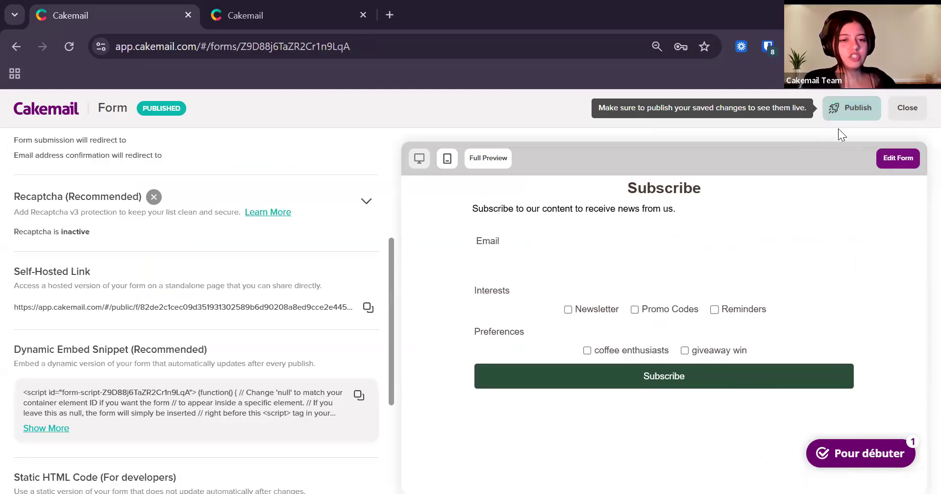
pyautogui.click(859, 114)
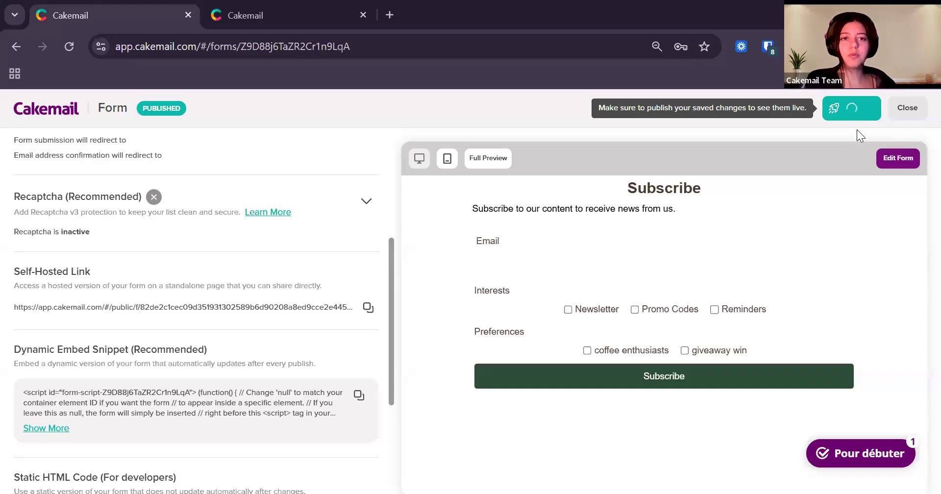
pyautogui.click(903, 113)
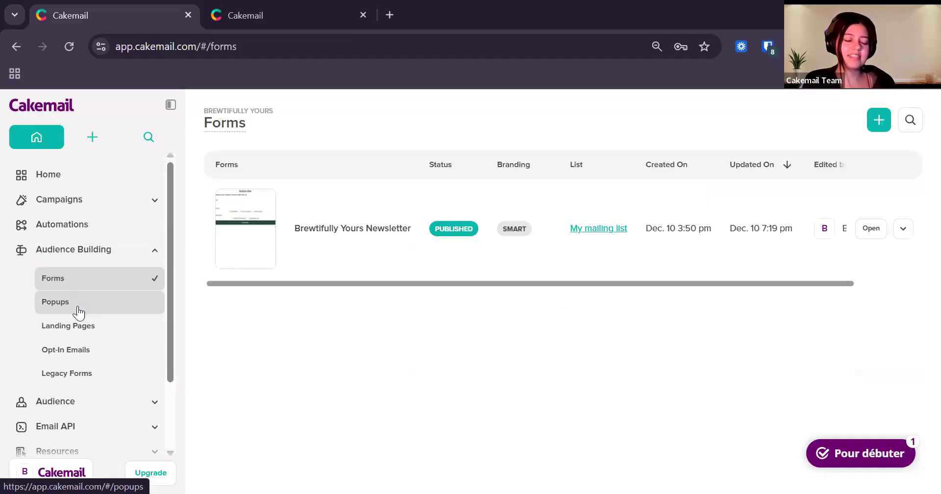
# Open the existing Brewtifully Yours popup from the Popups list for editing
pyautogui.click(79, 311)
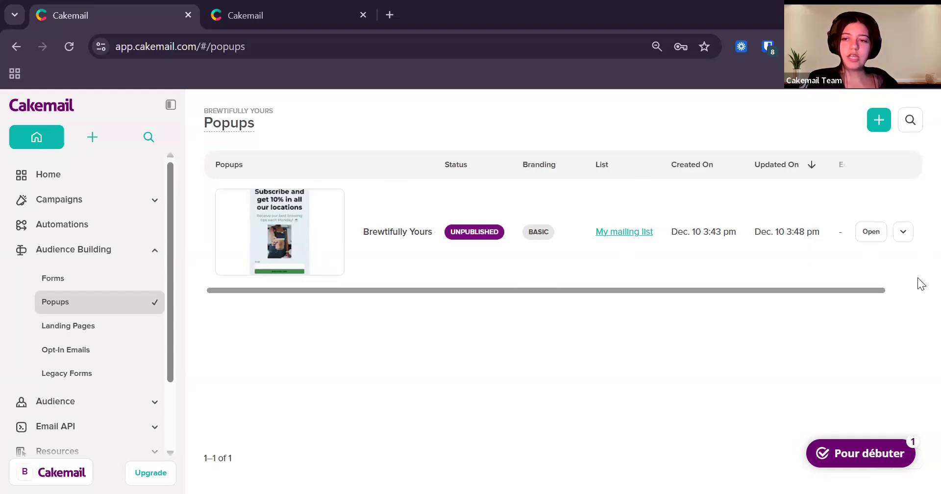
pyautogui.click(861, 232)
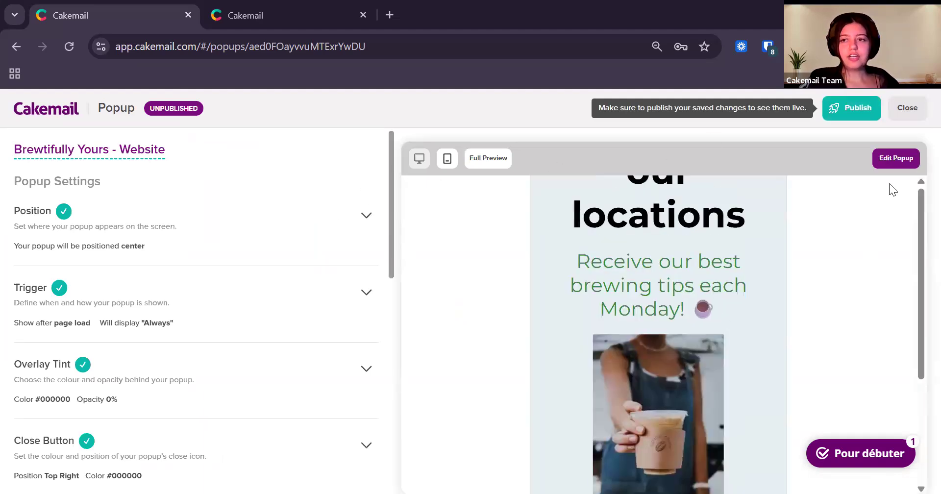
pyautogui.click(900, 166)
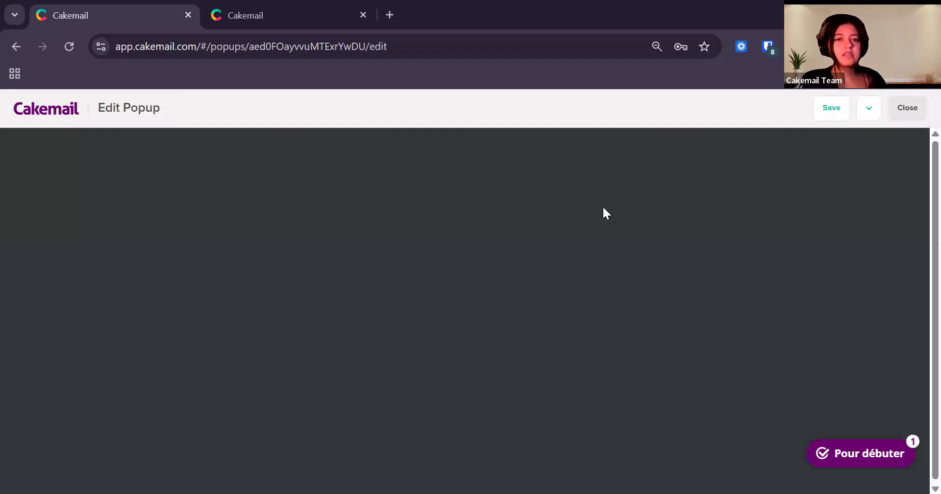
# Look over the popup's design, from the title and tagline to the coffee image, email field and subscribe button
pyautogui.scroll(-3, 625, 234)
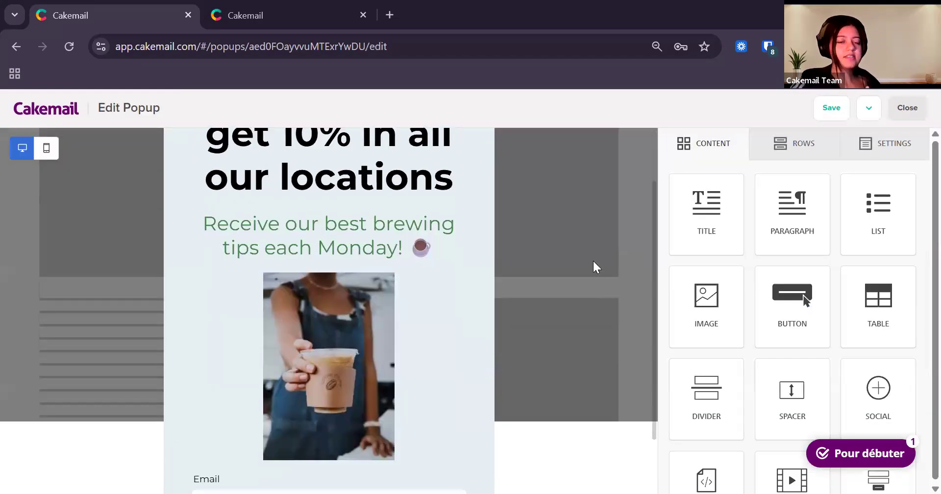
pyautogui.scroll(-3, 476, 289)
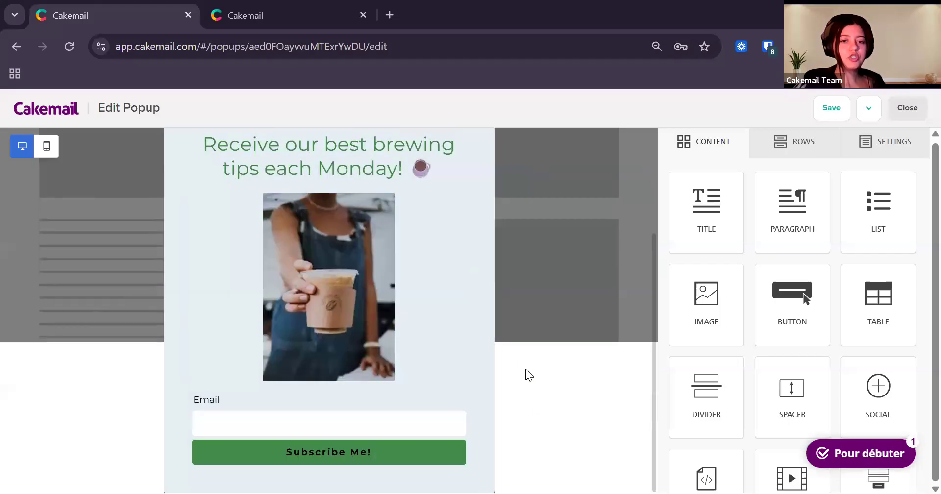
pyautogui.scroll(6, 488, 298)
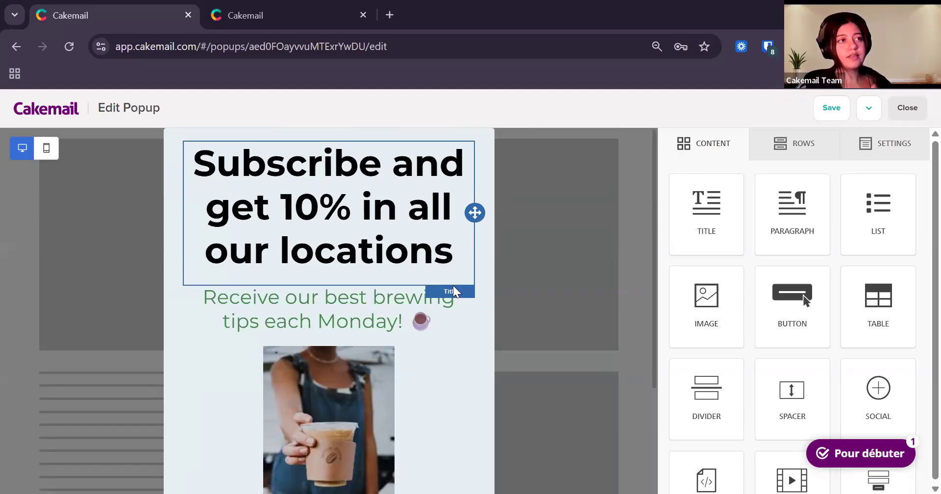
pyautogui.scroll(-2, 462, 291)
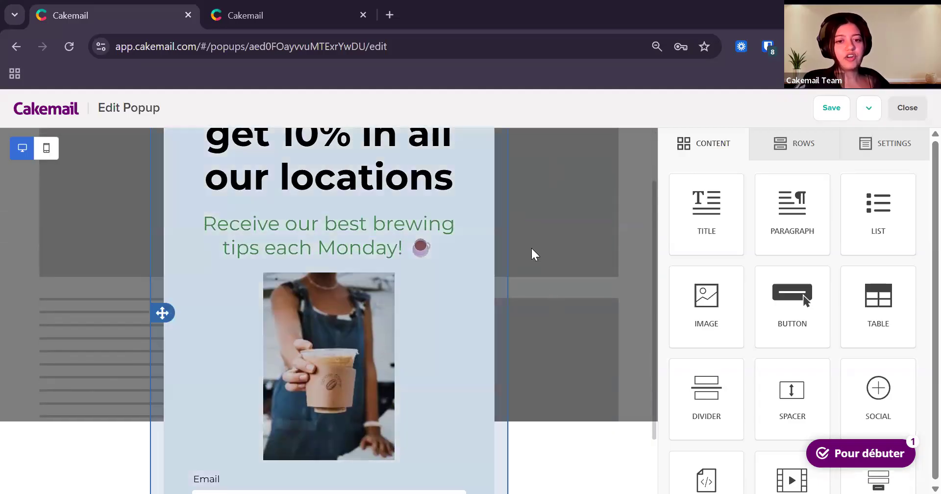
pyautogui.scroll(3, 509, 230)
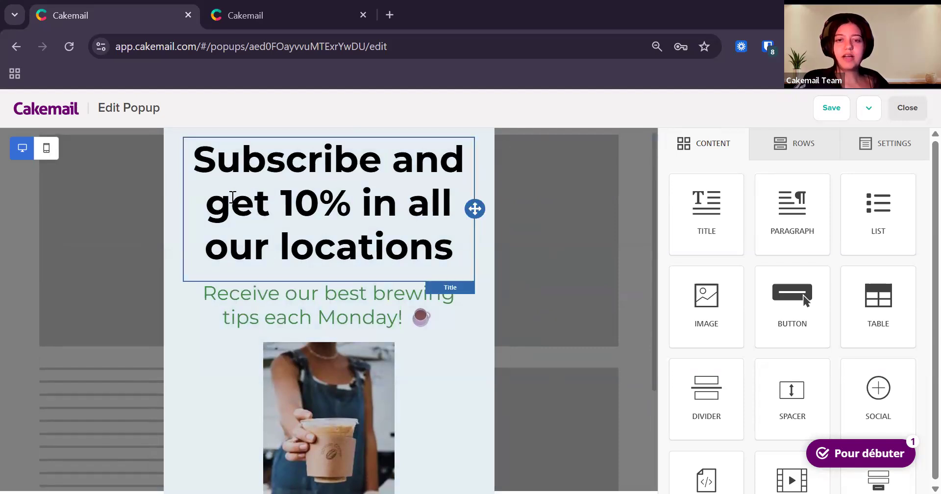
pyautogui.scroll(-2, 338, 221)
pyautogui.scroll(2, 403, 215)
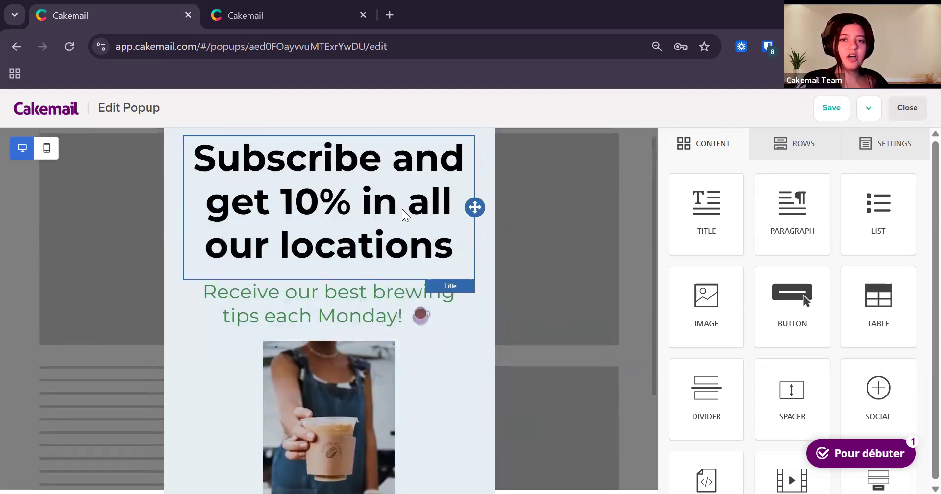
pyautogui.scroll(-3, 392, 220)
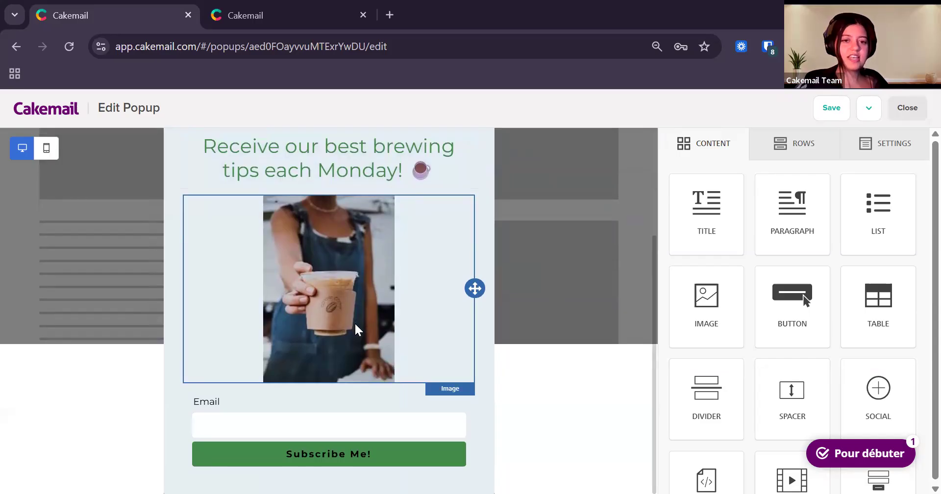
# Examine the properties of the popup's email form, coffee image and surrounding row without changing them
pyautogui.click(293, 423)
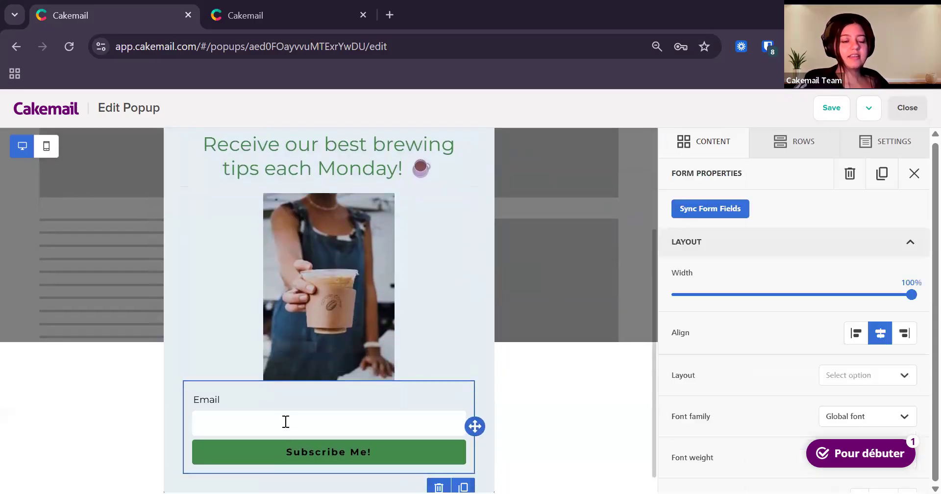
pyautogui.click(285, 422)
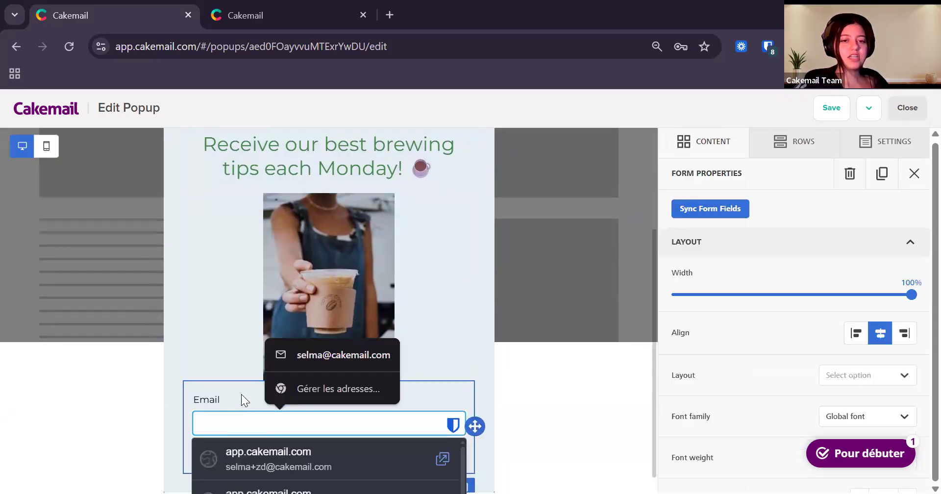
pyautogui.click(437, 421)
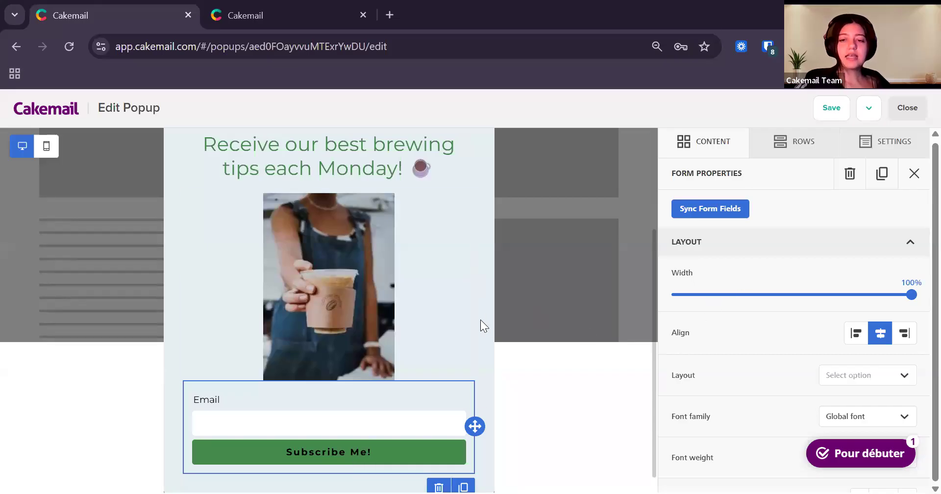
pyautogui.click(462, 336)
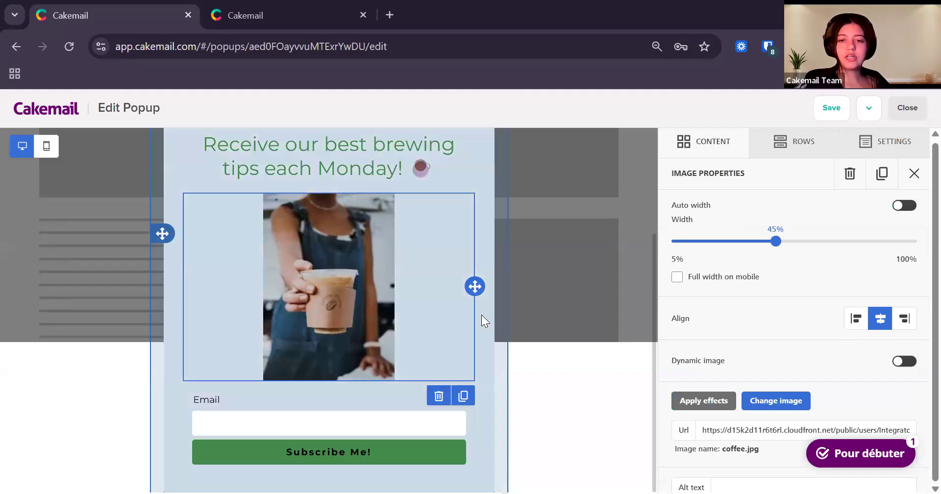
pyautogui.click(482, 312)
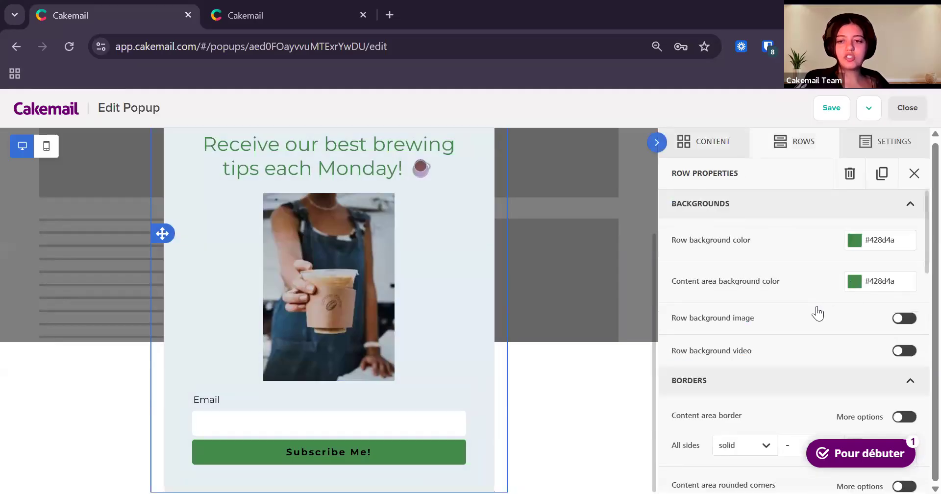
pyautogui.scroll(-5, 817, 312)
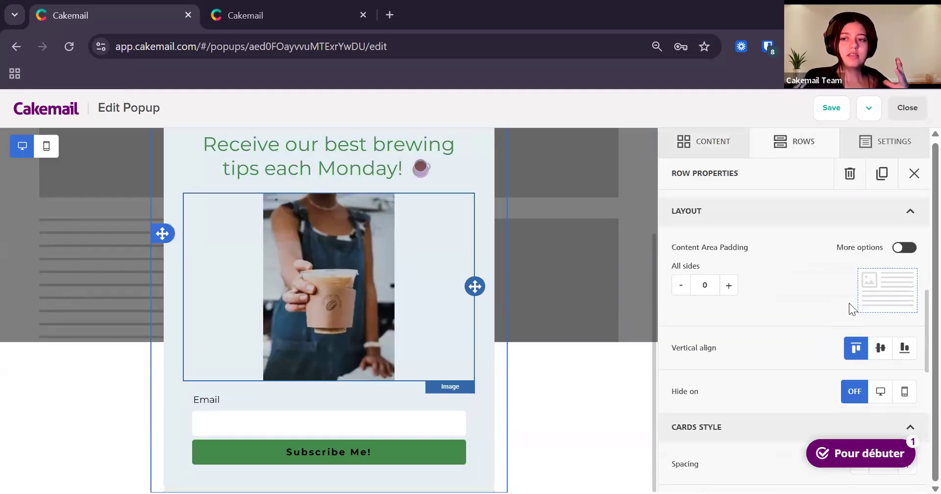
pyautogui.scroll(3, 342, 314)
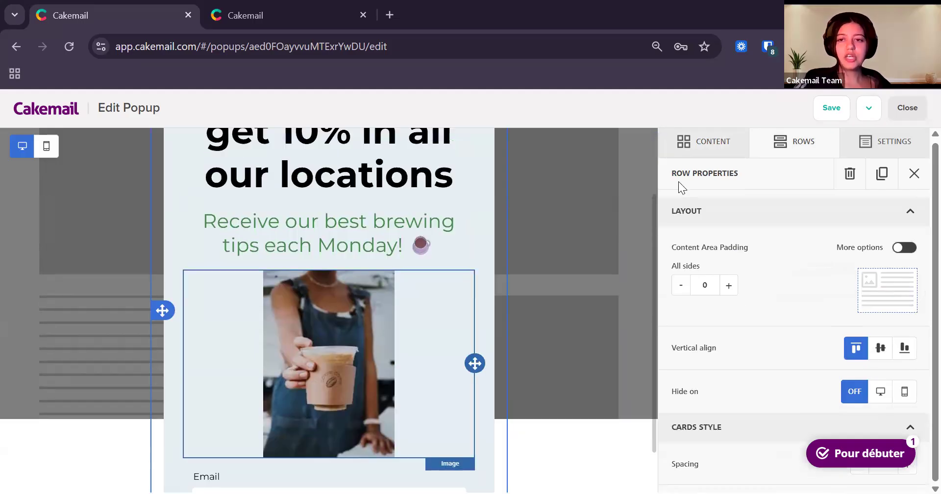
# Try adding a paragraph block between the popup's title and tagline, and delete that block again
pyautogui.click(725, 140)
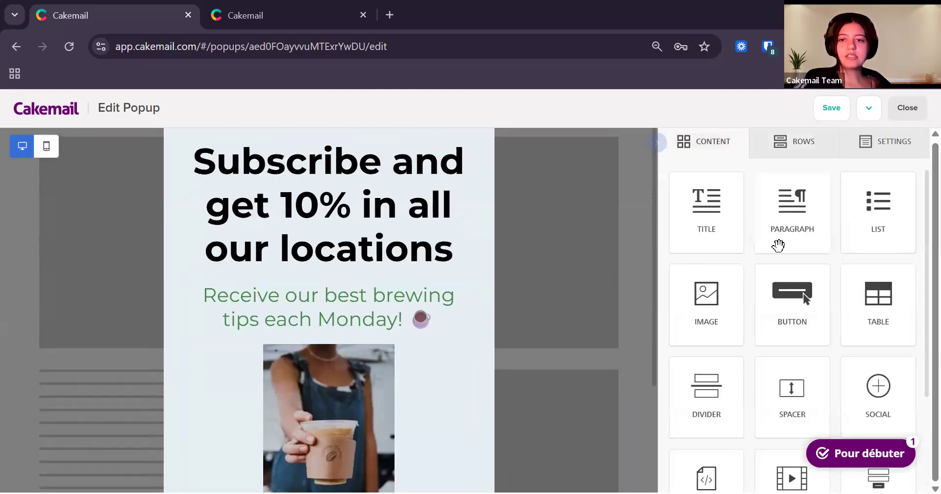
pyautogui.moveTo(779, 210); pyautogui.dragTo(287, 288)
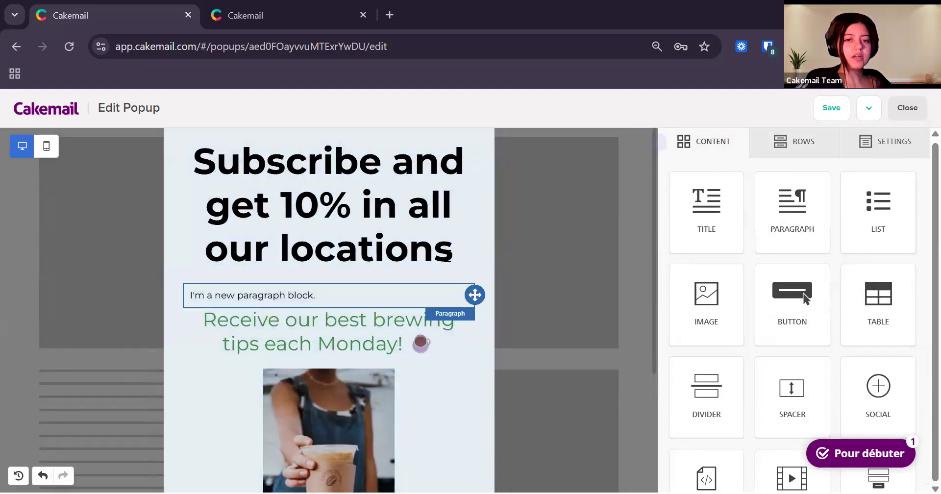
pyautogui.click(412, 296)
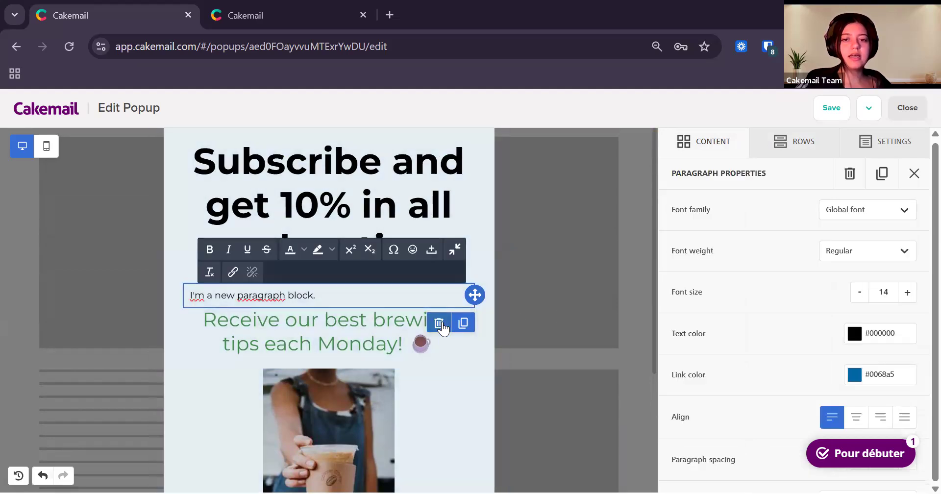
pyautogui.click(439, 324)
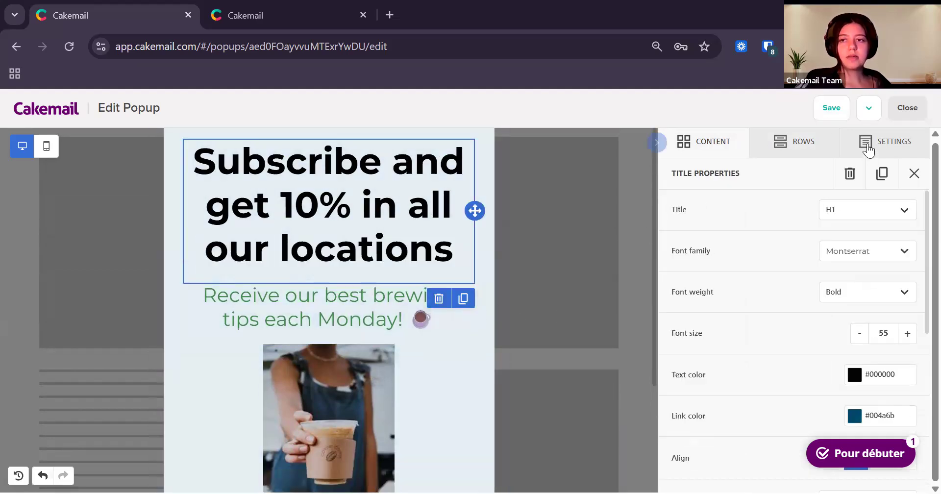
# Enable Smart branding for the popup, save it and close the popup editor
pyautogui.click(865, 104)
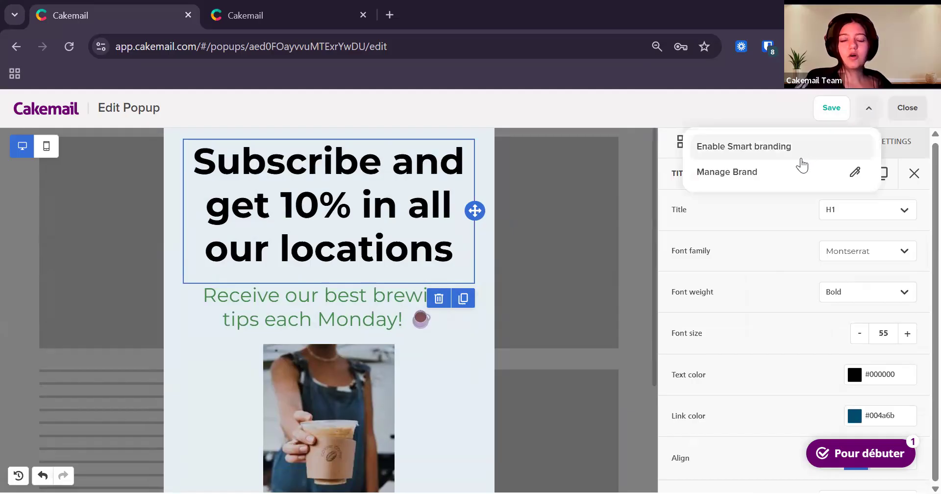
pyautogui.click(804, 156)
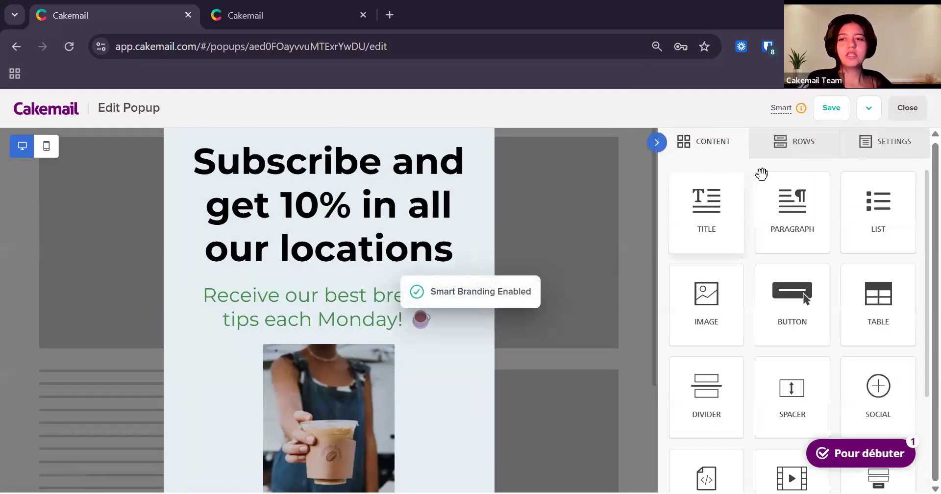
pyautogui.click(827, 114)
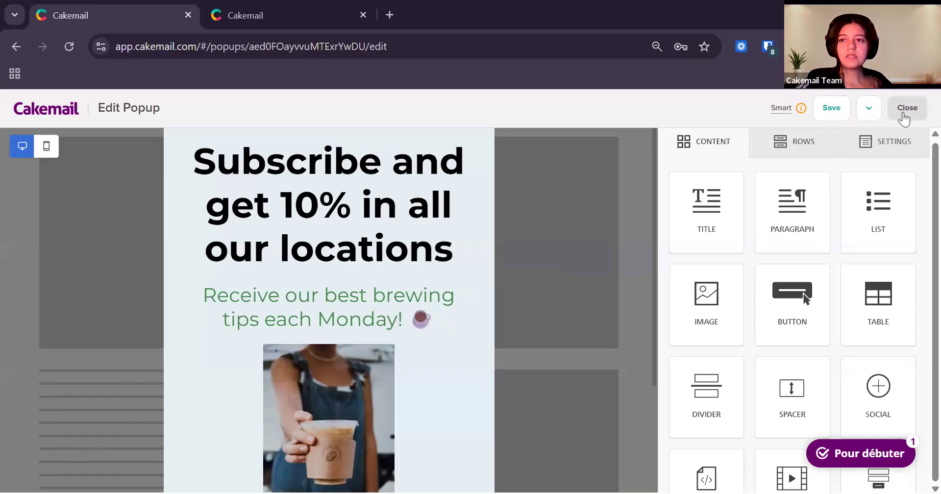
pyautogui.click(903, 114)
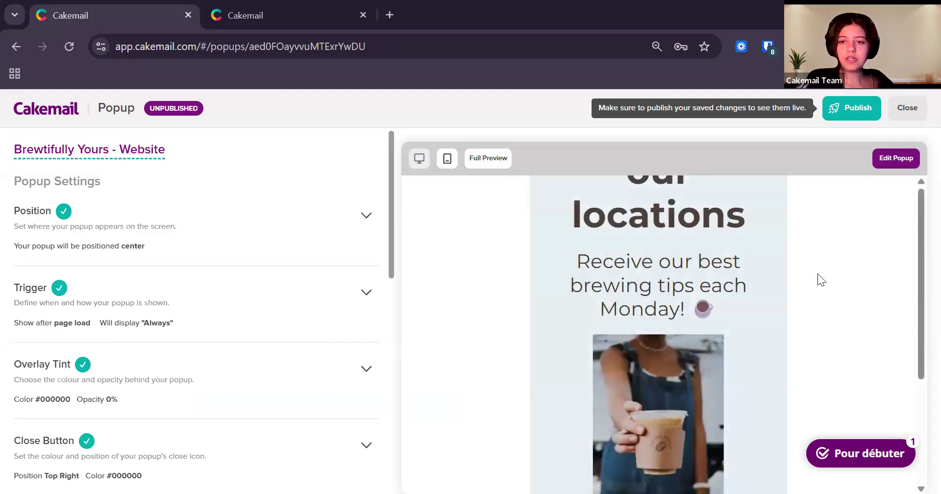
# Look over the popup's preview down to the subscribe button, and check its full preview in mobile and desktop views
pyautogui.scroll(-3, 817, 273)
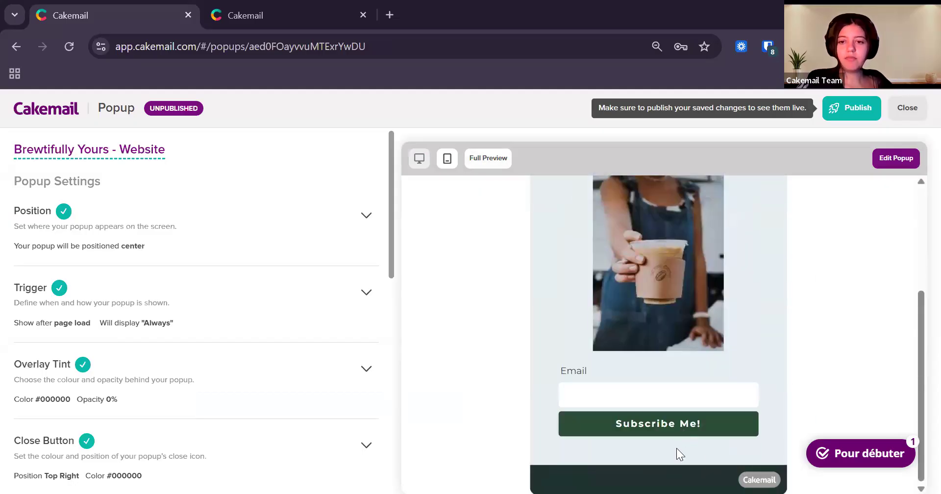
pyautogui.scroll(5, 653, 400)
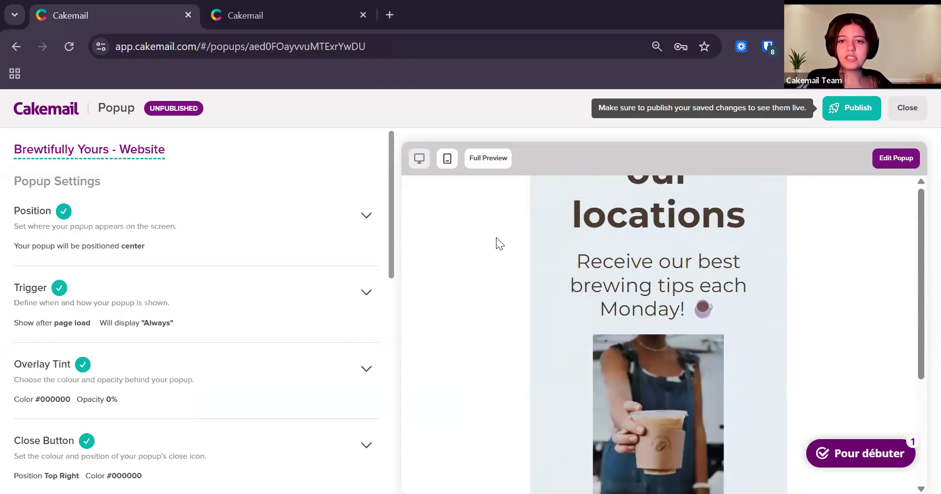
pyautogui.moveTo(782, 238); pyautogui.dragTo(782, 324)
pyautogui.click(485, 158)
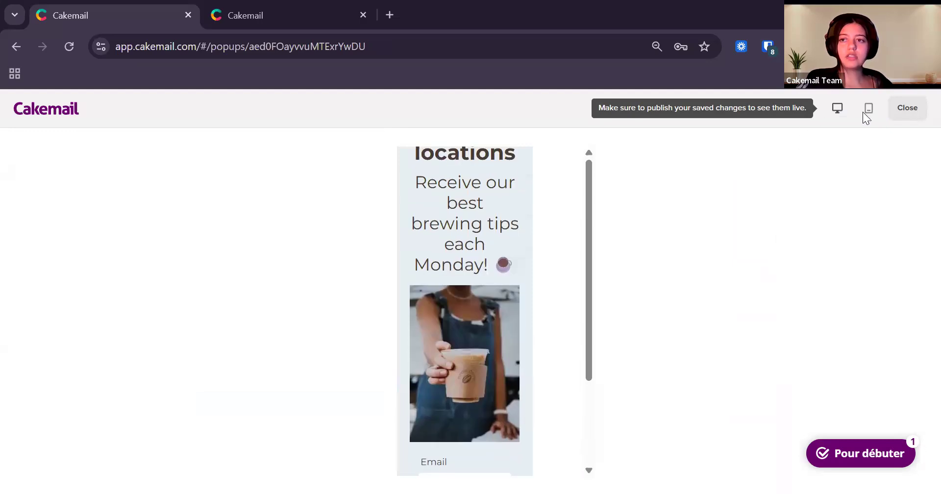
pyautogui.click(838, 111)
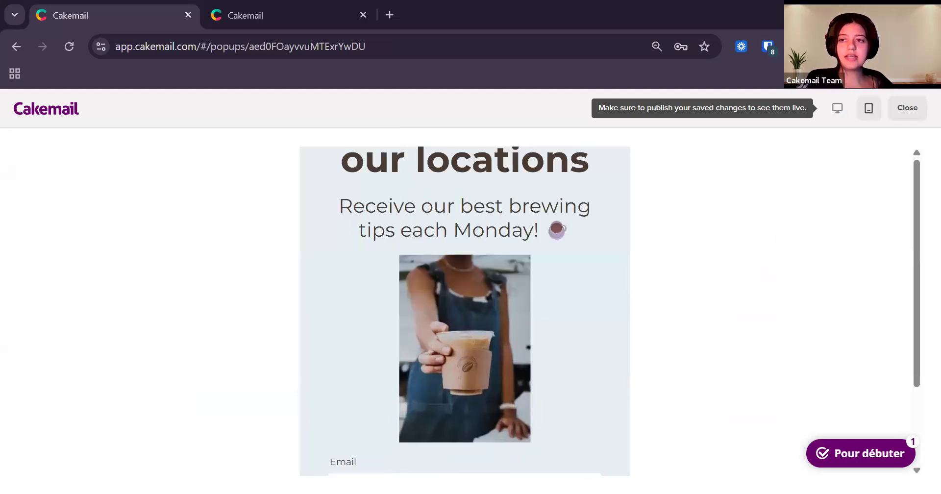
pyautogui.click(919, 111)
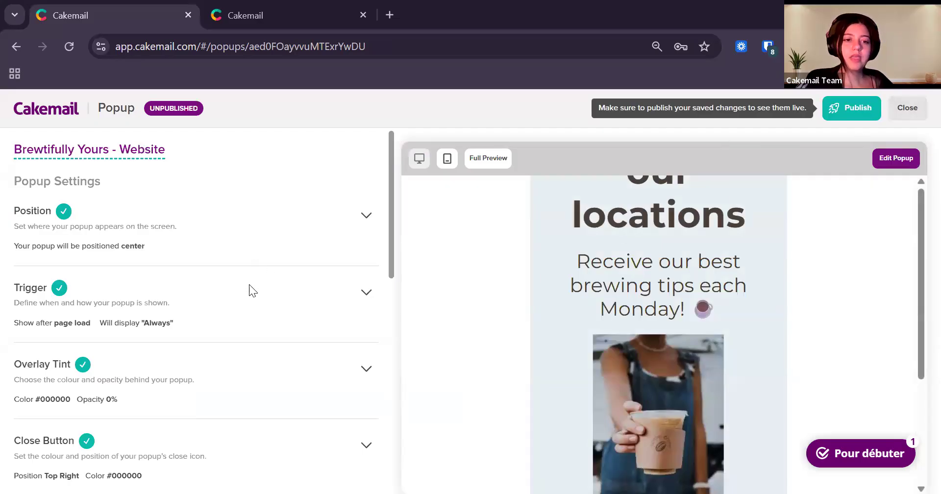
# Look through the available screen positions in the popup's Position setting
pyautogui.scroll(-2, 250, 289)
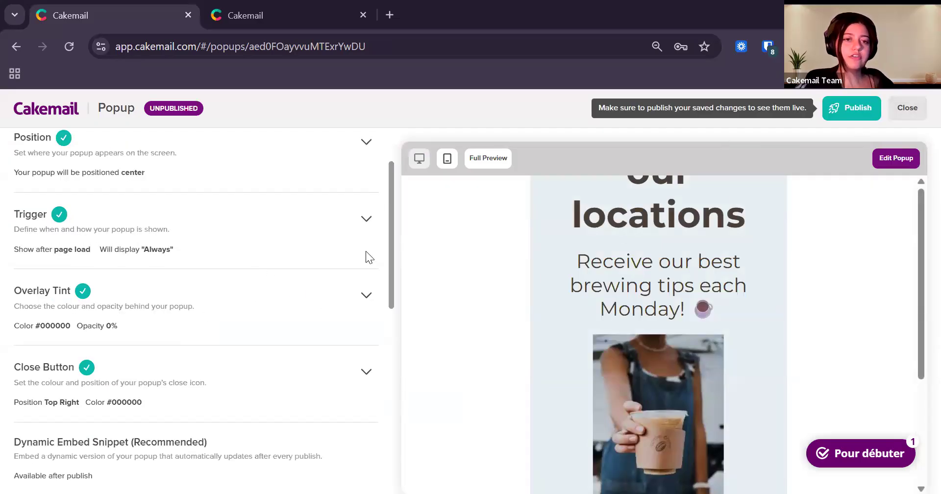
pyautogui.moveTo(390, 236); pyautogui.dragTo(383, 211)
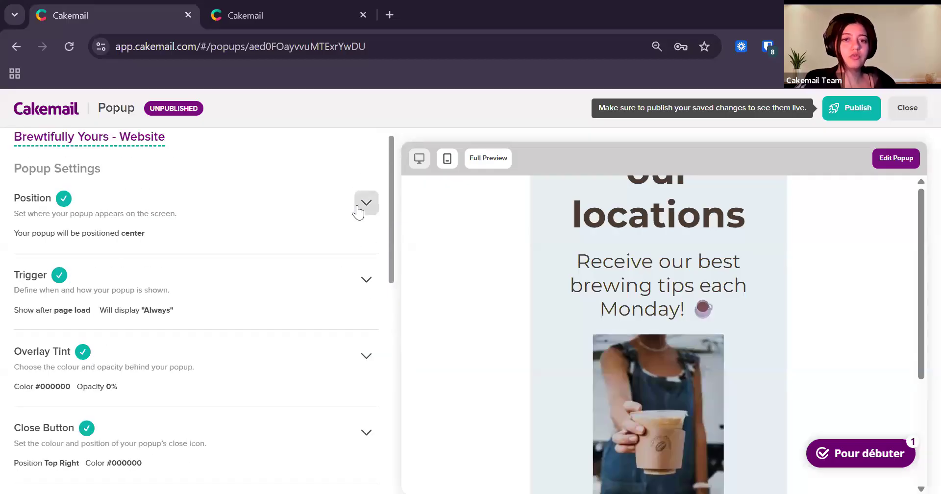
pyautogui.click(324, 236)
pyautogui.click(322, 230)
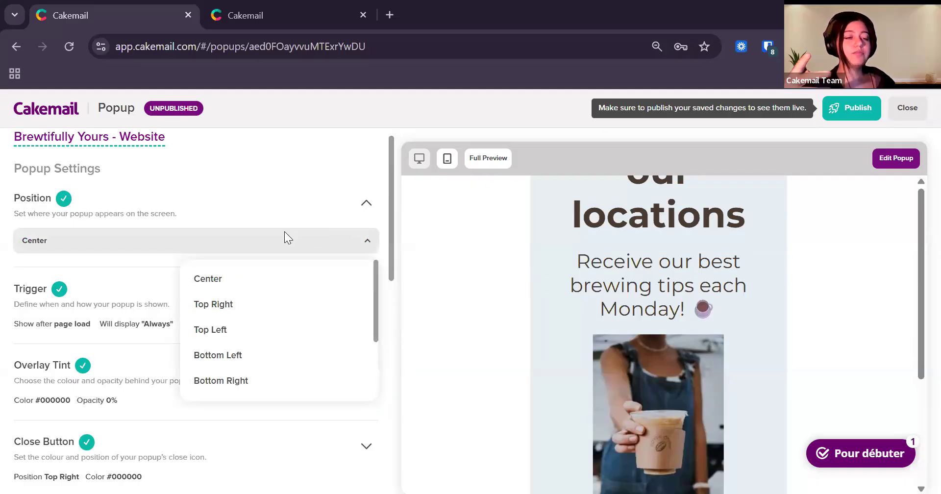
pyautogui.click(295, 238)
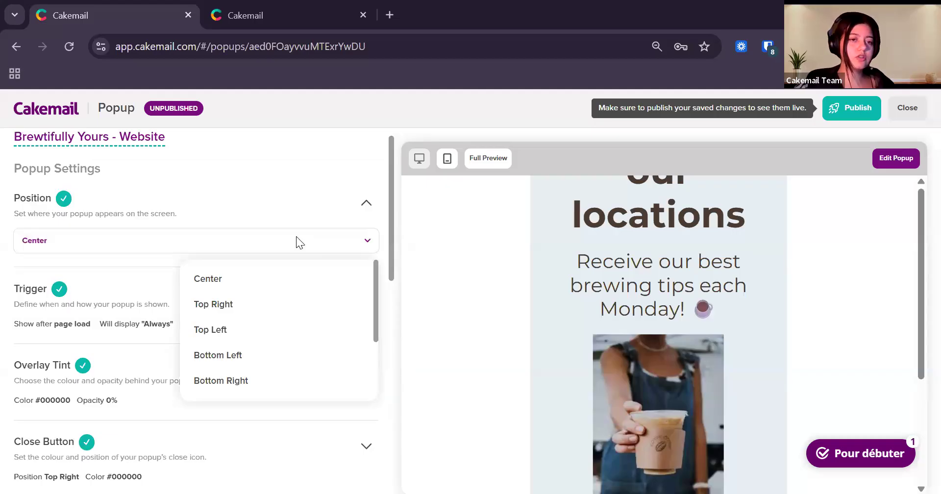
# Examine the popup's trigger conditions and its display frequency setting
pyautogui.click(365, 294)
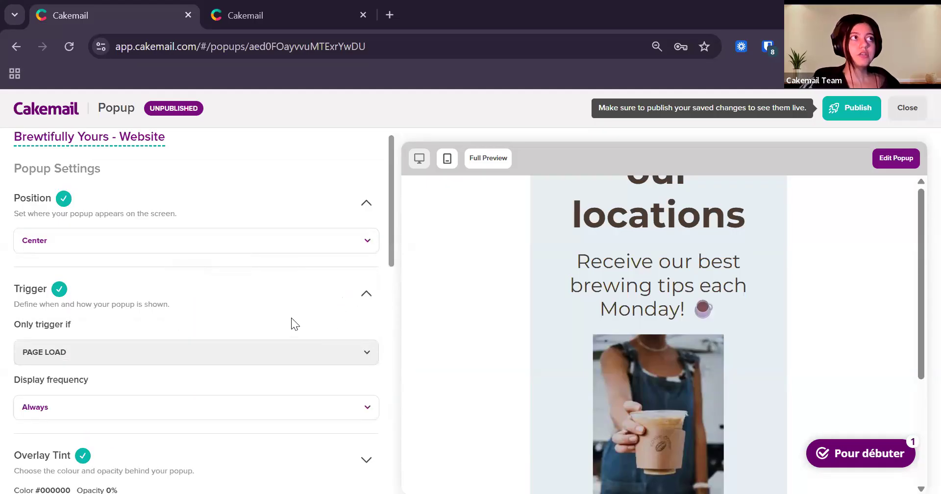
pyautogui.click(167, 353)
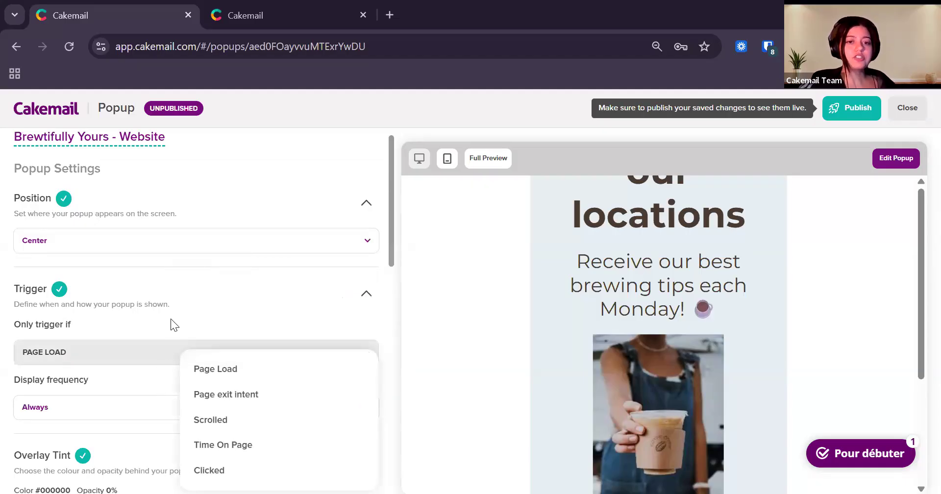
pyautogui.click(120, 353)
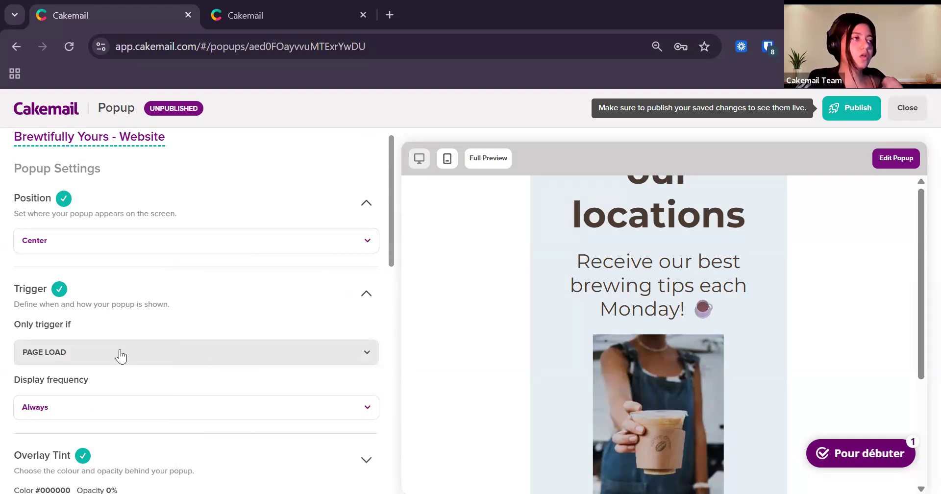
pyautogui.click(181, 414)
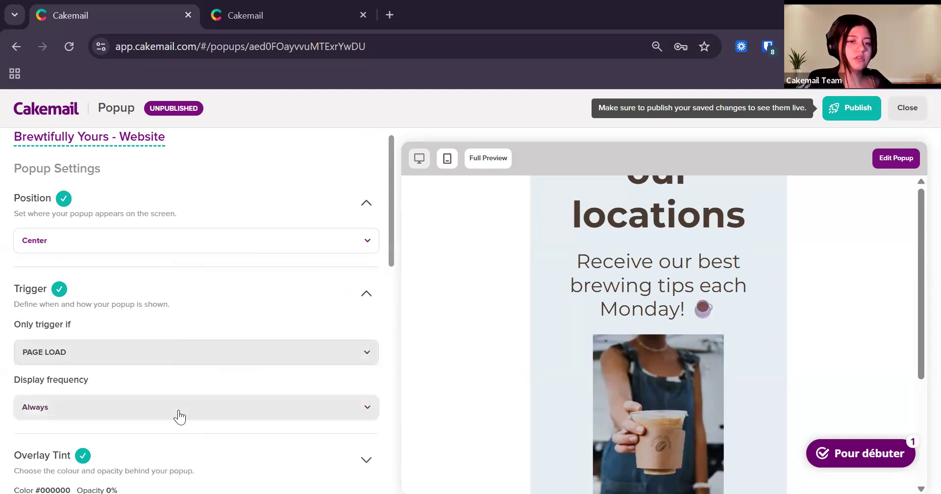
pyautogui.click(216, 294)
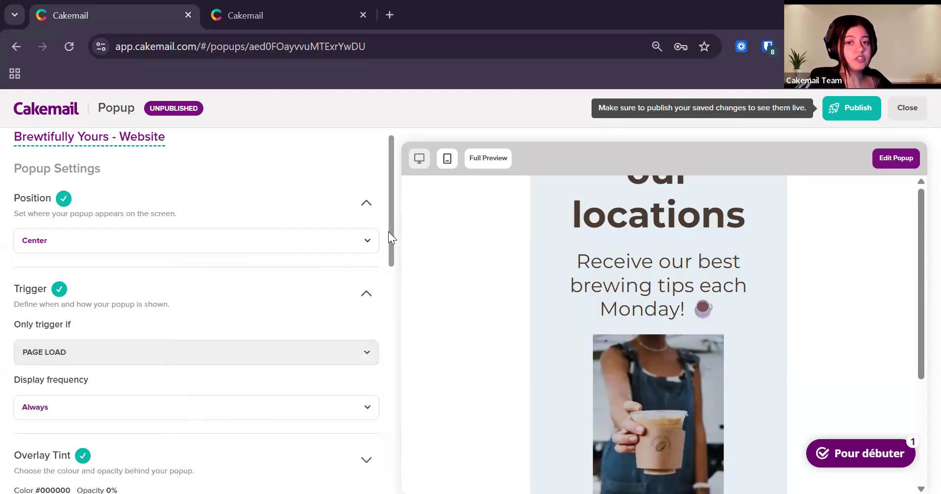
# Set the opacity of the popup's overlay tint to 2%
pyautogui.scroll(-2, 387, 235)
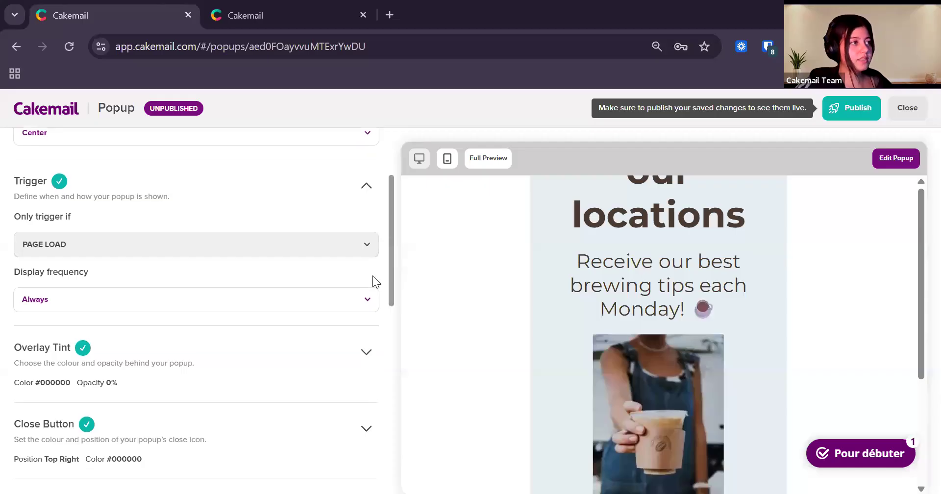
pyautogui.scroll(-1, 285, 313)
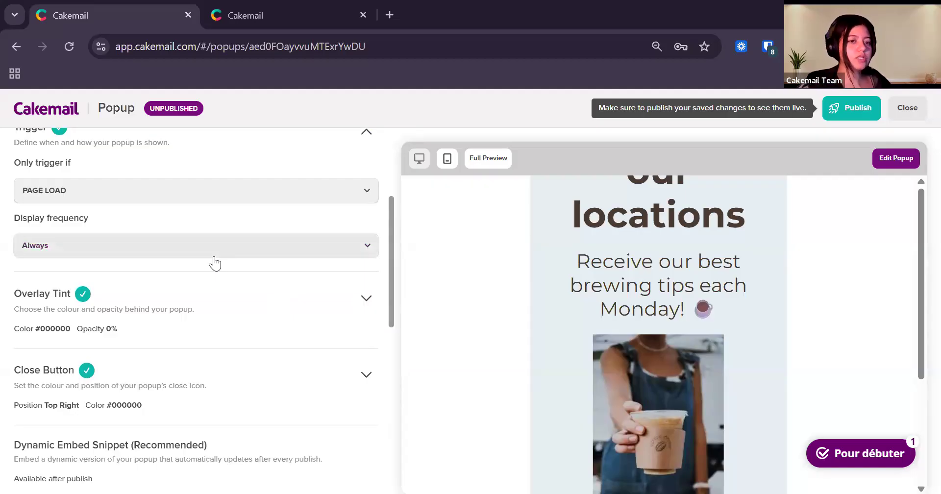
pyautogui.scroll(-1, 286, 262)
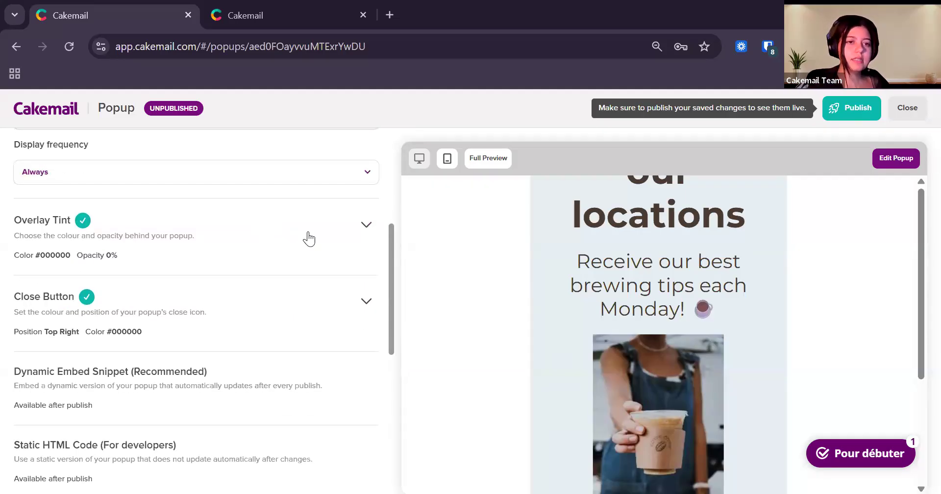
pyautogui.click(297, 262)
pyautogui.click(369, 266)
pyautogui.click(365, 269)
pyautogui.click(366, 263)
pyautogui.click(366, 226)
pyautogui.scroll(-1, 346, 227)
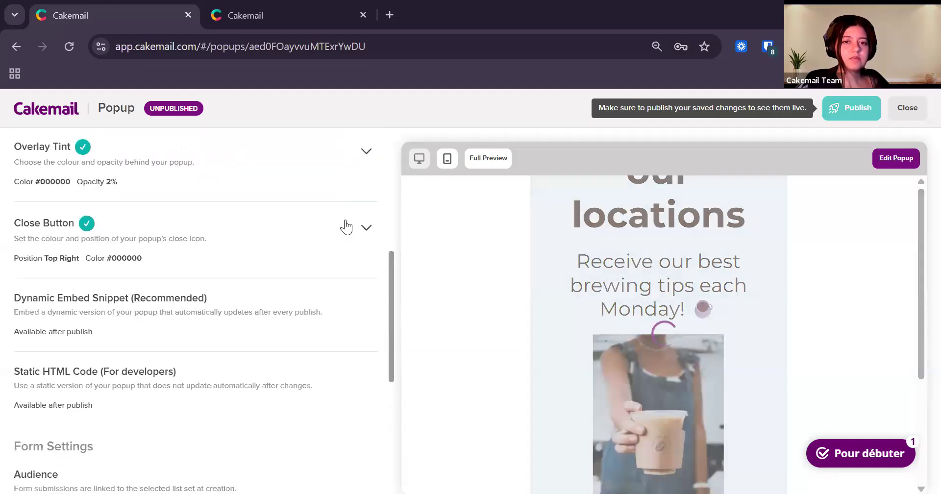
# Examine the popup's close button position and color, its embed code sections and its form settings
pyautogui.click(363, 230)
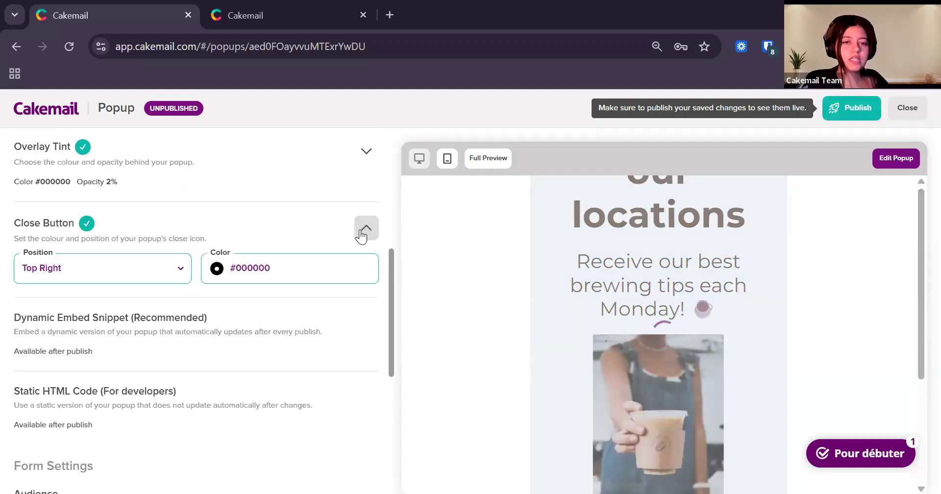
pyautogui.click(361, 230)
pyautogui.scroll(-3, 345, 286)
pyautogui.scroll(2, 178, 212)
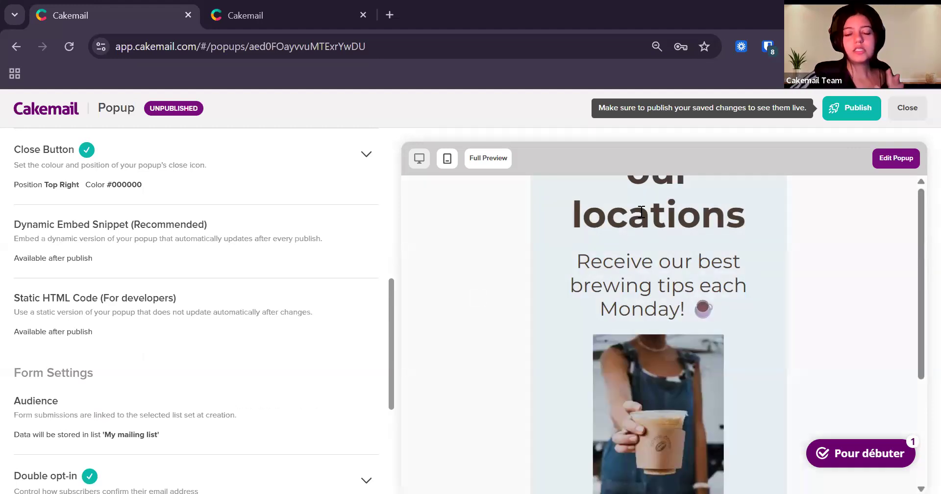
pyautogui.scroll(-2, 642, 266)
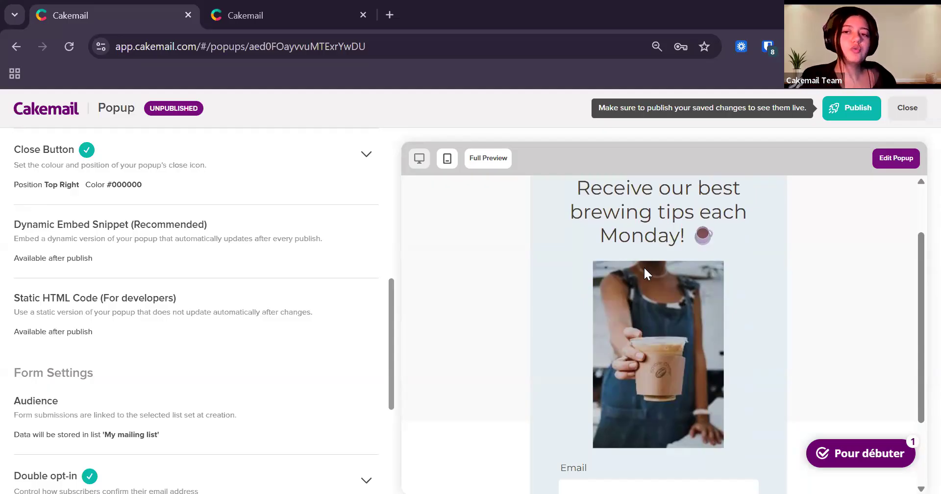
# Publish the popup, copy its embed code and close the popup's settings page
pyautogui.click(846, 108)
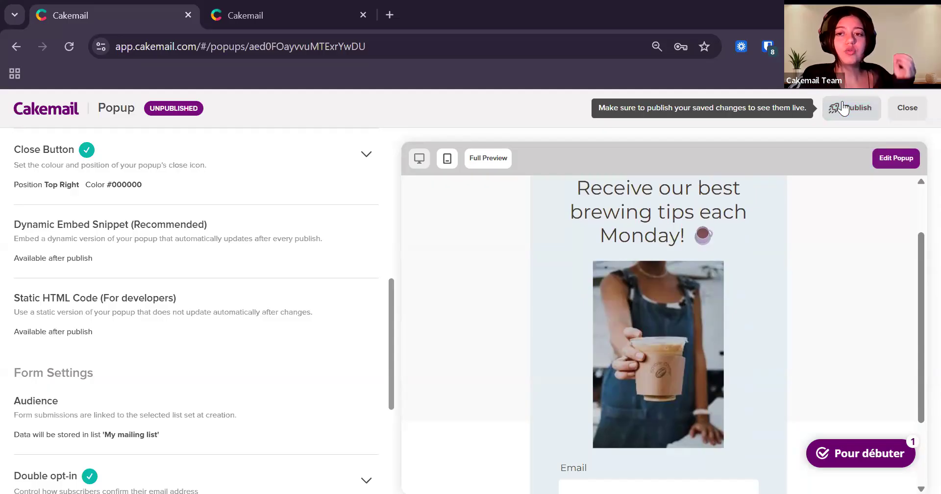
pyautogui.click(842, 107)
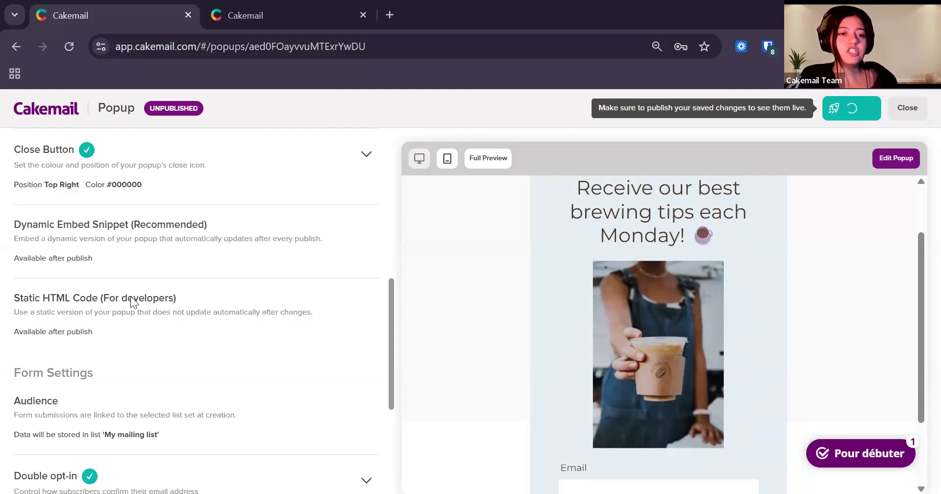
pyautogui.scroll(-4, 141, 309)
pyautogui.scroll(5, 143, 313)
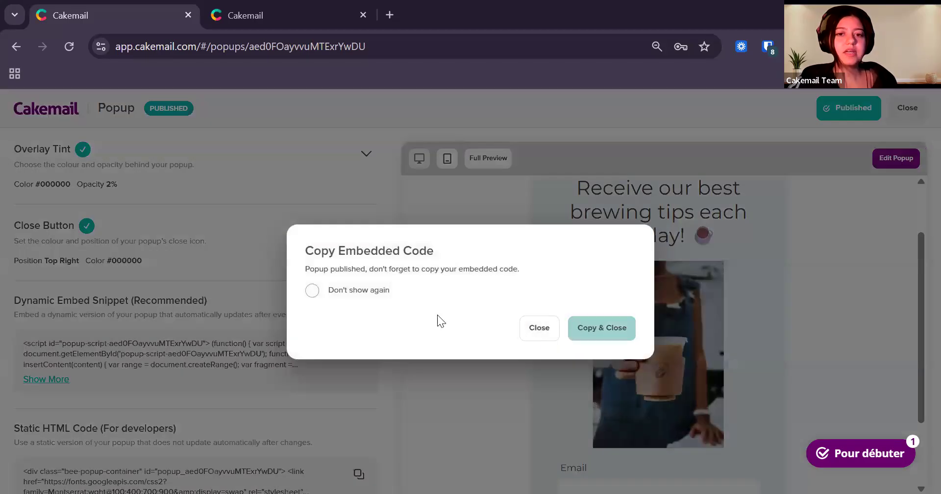
pyautogui.click(612, 339)
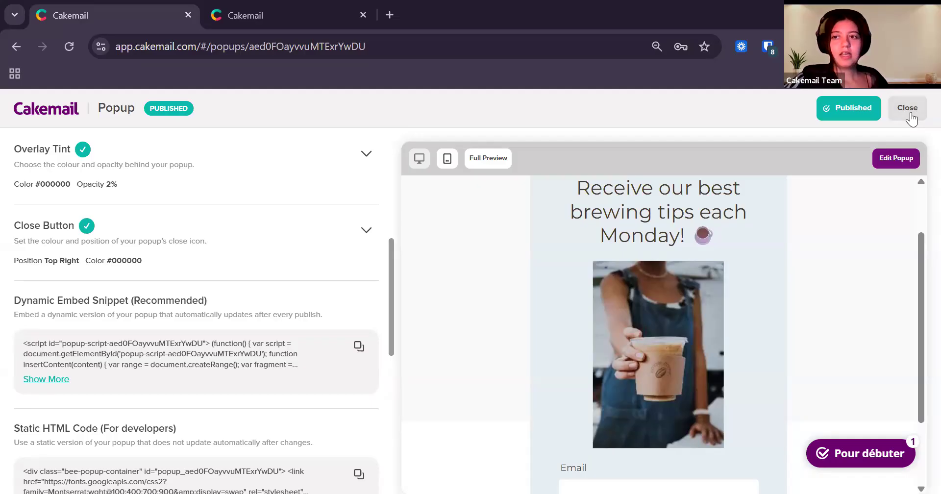
pyautogui.click(909, 113)
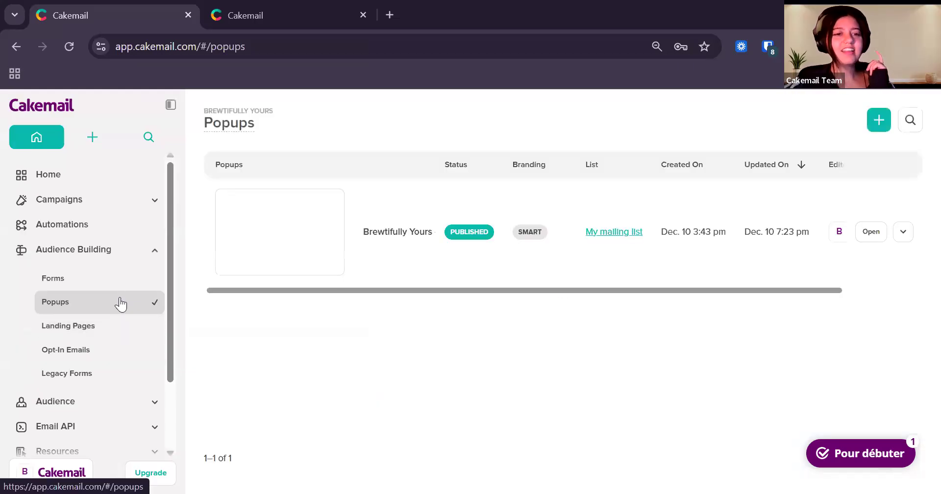
# Open the Welcome landing page and look over its preview, from the header down past the email form
pyautogui.click(105, 327)
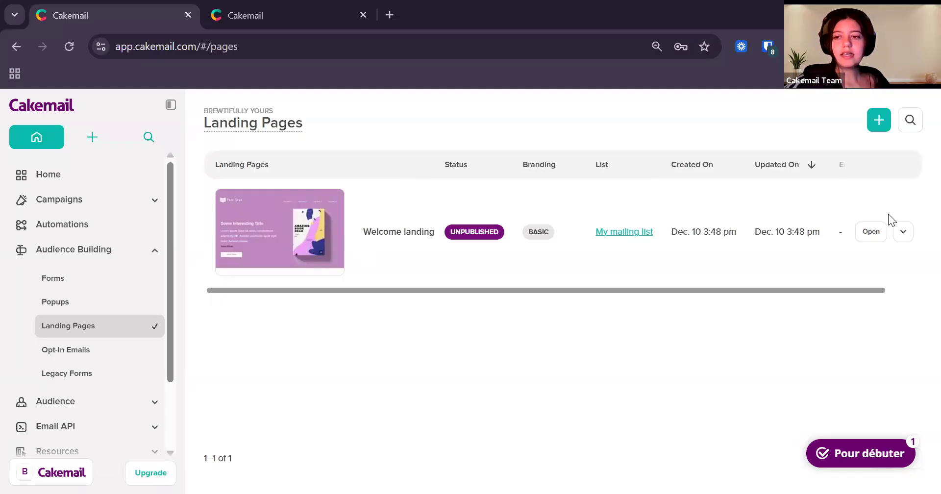
pyautogui.click(871, 231)
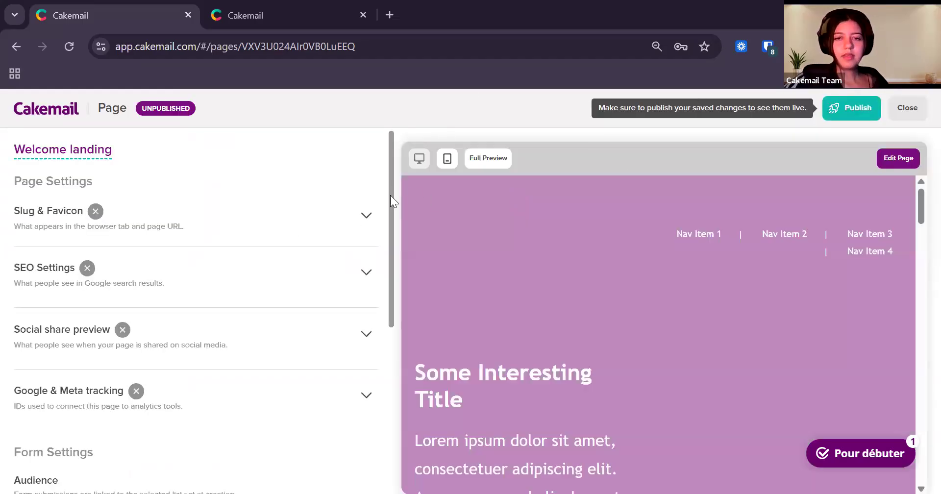
pyautogui.scroll(-3, 677, 214)
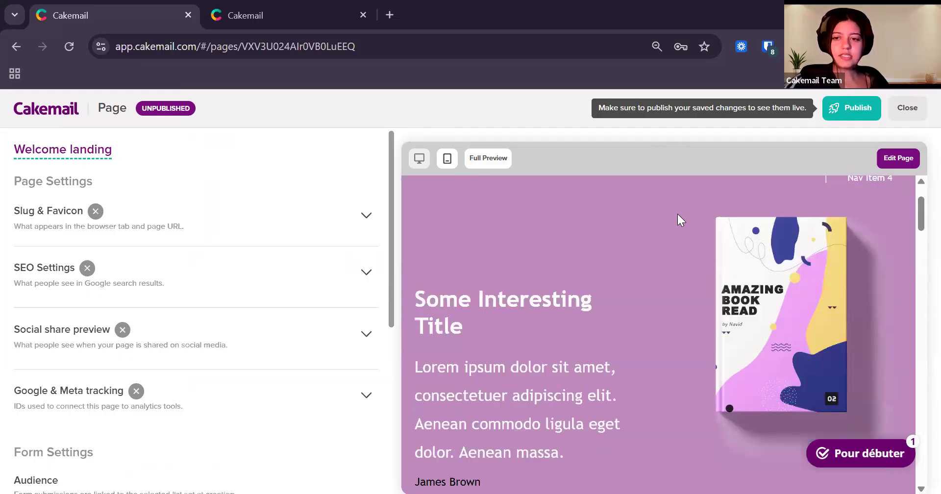
pyautogui.scroll(-12, 677, 217)
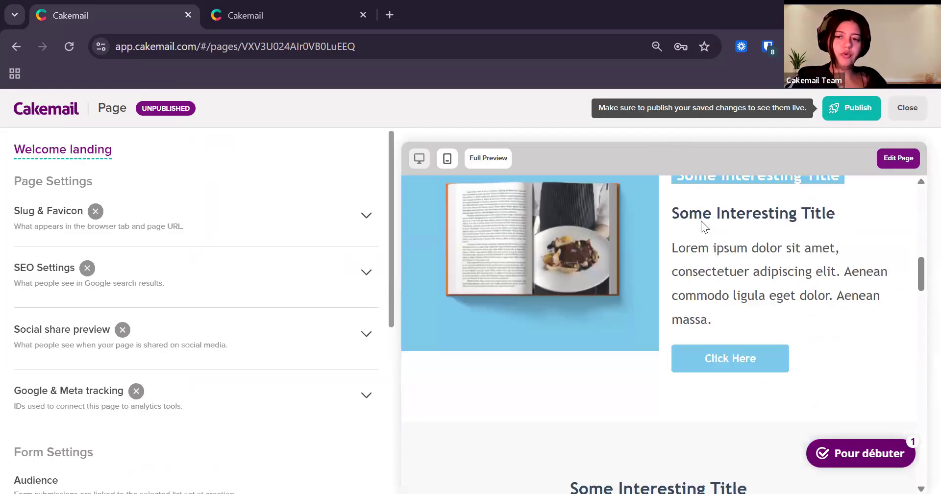
pyautogui.scroll(-5, 703, 224)
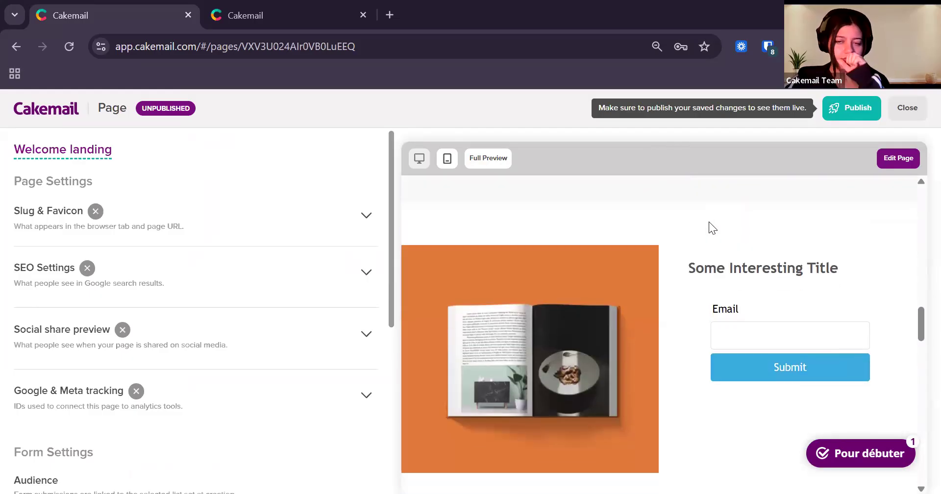
pyautogui.scroll(-2, 711, 230)
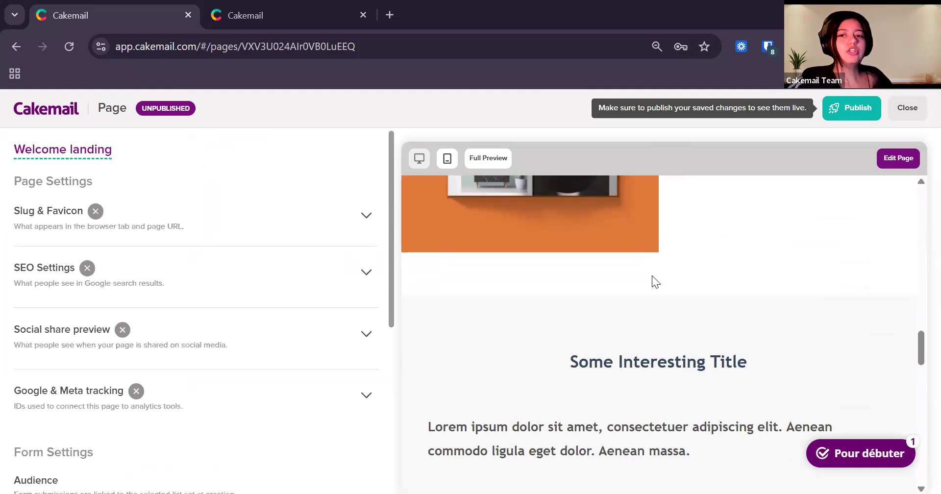
pyautogui.scroll(5, 651, 277)
pyautogui.scroll(10, 637, 281)
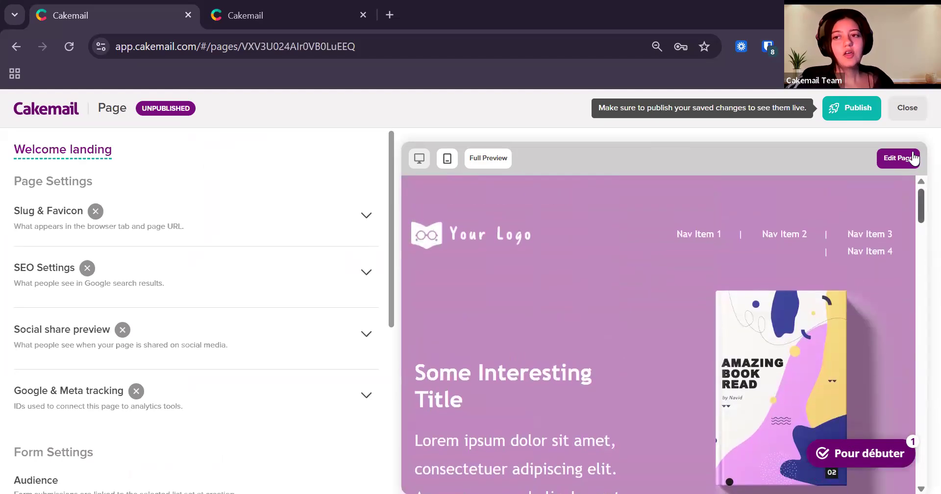
# Open the Welcome landing page for editing and look over its content from the header through the book sections
pyautogui.click(910, 158)
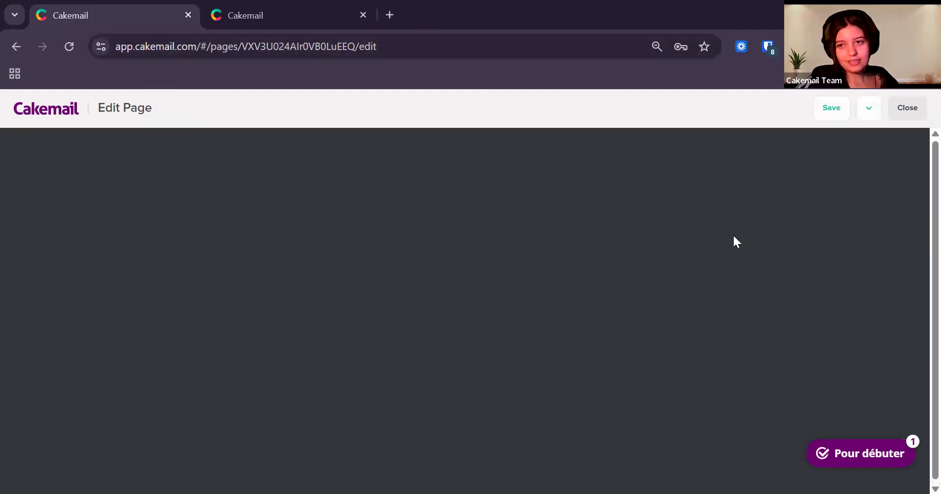
pyautogui.scroll(-2, 345, 262)
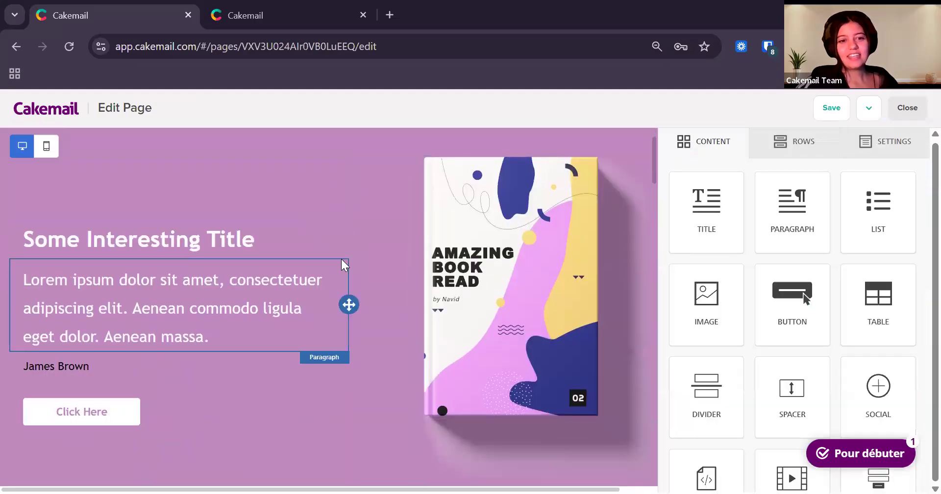
pyautogui.scroll(-10, 345, 266)
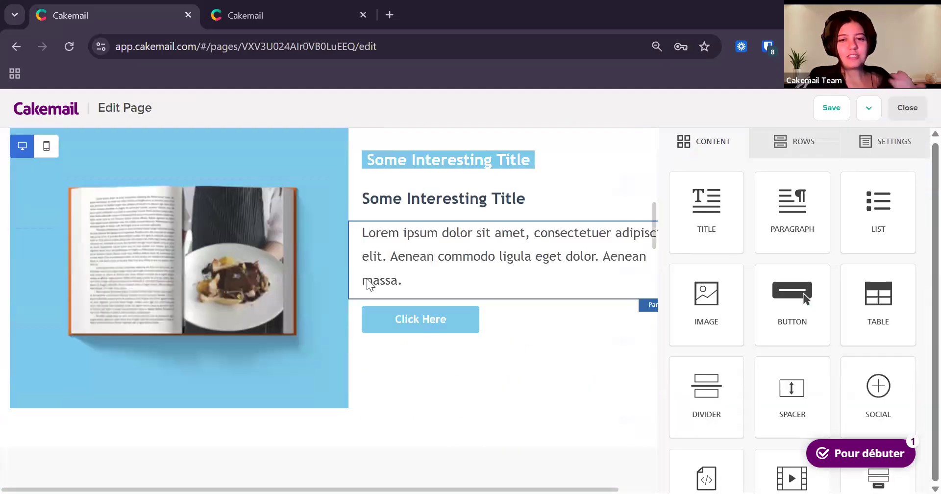
pyautogui.scroll(-10, 369, 282)
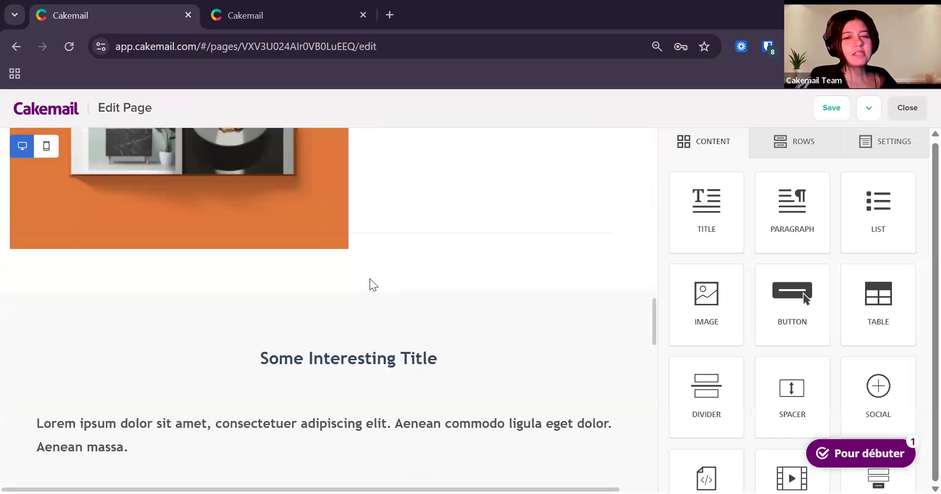
pyautogui.scroll(2, 369, 278)
pyautogui.scroll(-8, 364, 273)
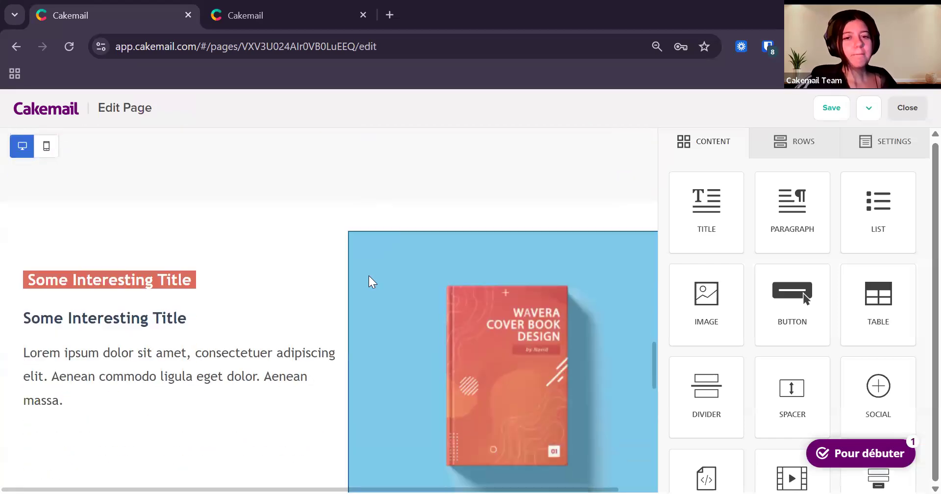
pyautogui.scroll(15, 369, 282)
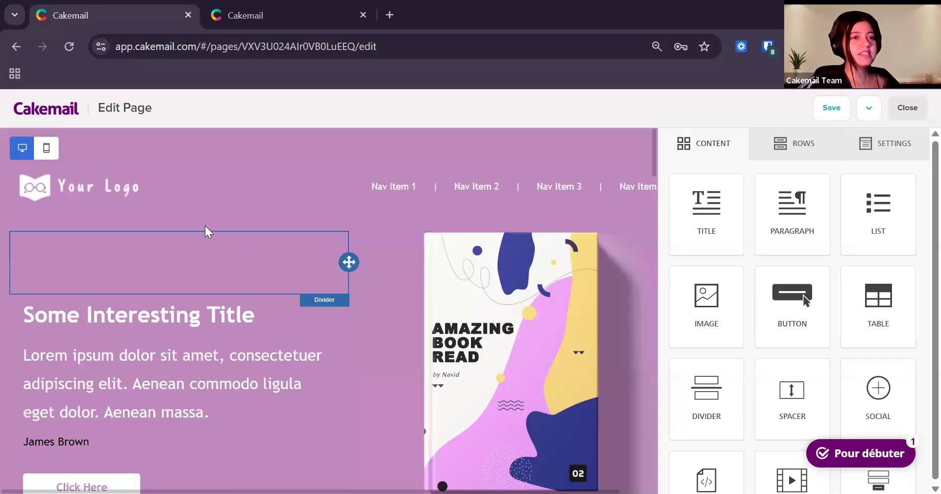
# Inspect the properties of the header's logo image and of its navigation menu
pyautogui.click(108, 195)
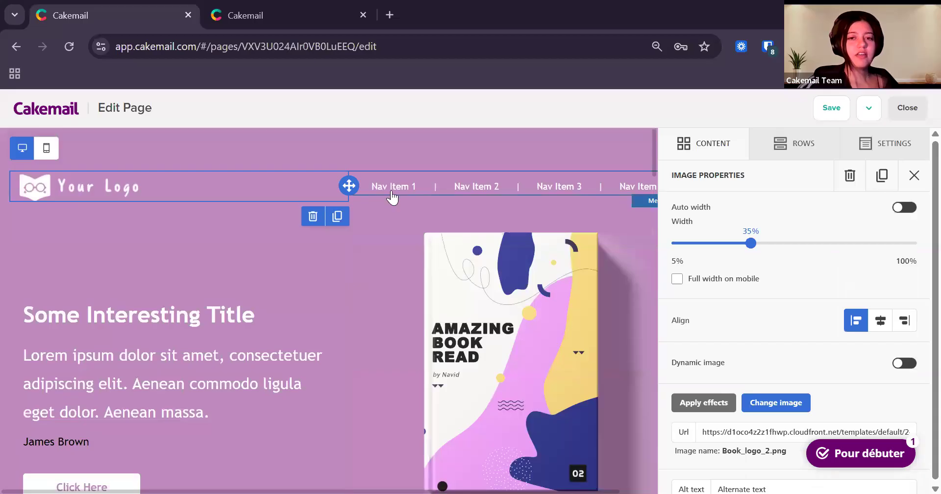
pyautogui.click(392, 194)
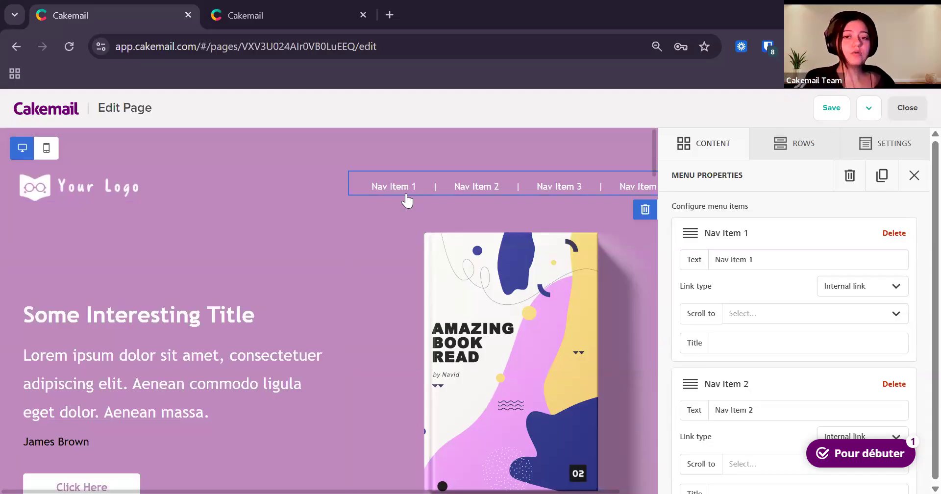
pyautogui.scroll(-6, 430, 248)
pyautogui.scroll(4, 406, 259)
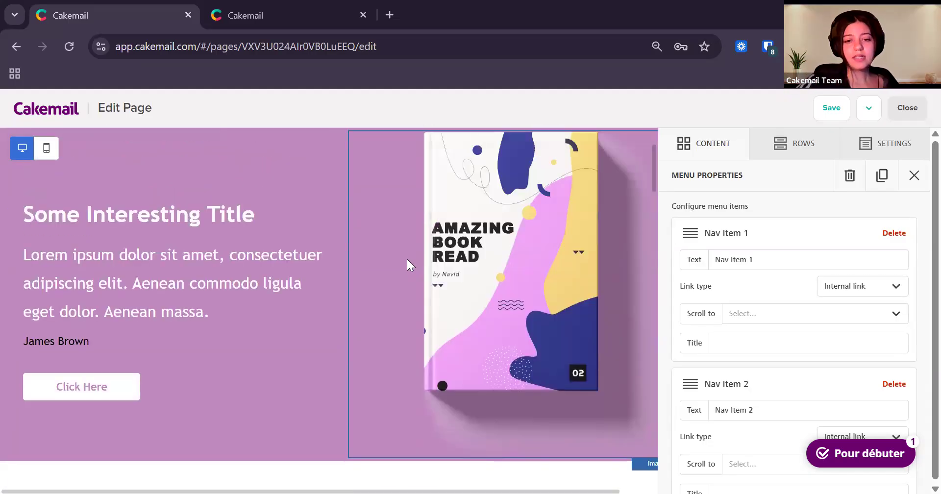
# Find the email signup form beside the orange book image and inspect its form properties
pyautogui.scroll(-4, 403, 259)
pyautogui.scroll(-5, 403, 263)
pyautogui.scroll(-2, 348, 363)
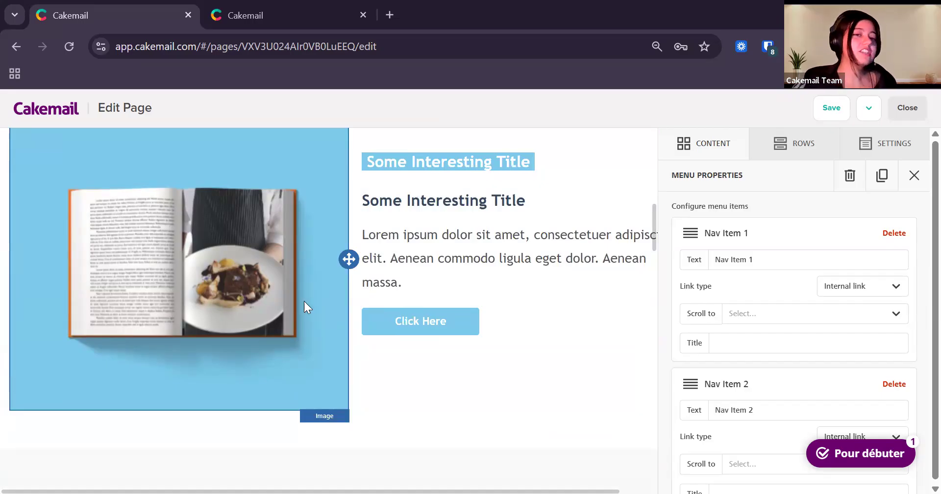
pyautogui.scroll(-5, 451, 329)
pyautogui.scroll(-9, 436, 302)
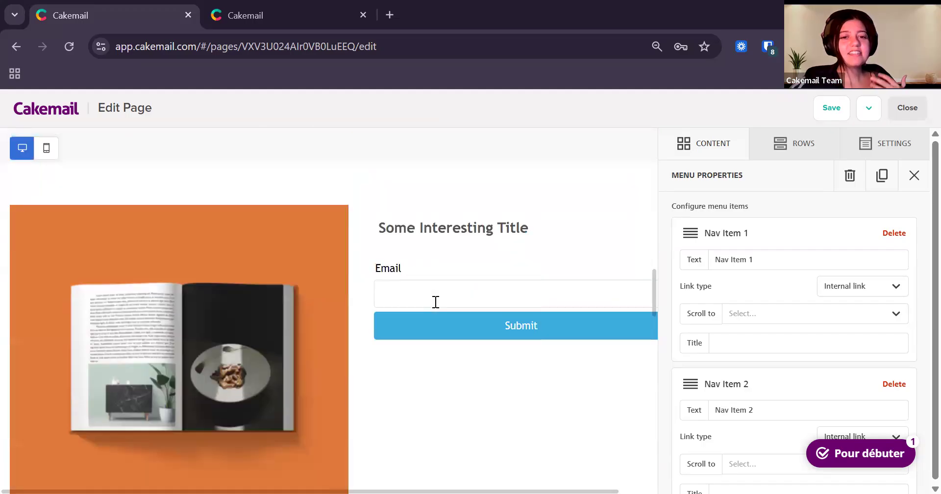
pyautogui.scroll(2, 435, 302)
pyautogui.scroll(2, 435, 302)
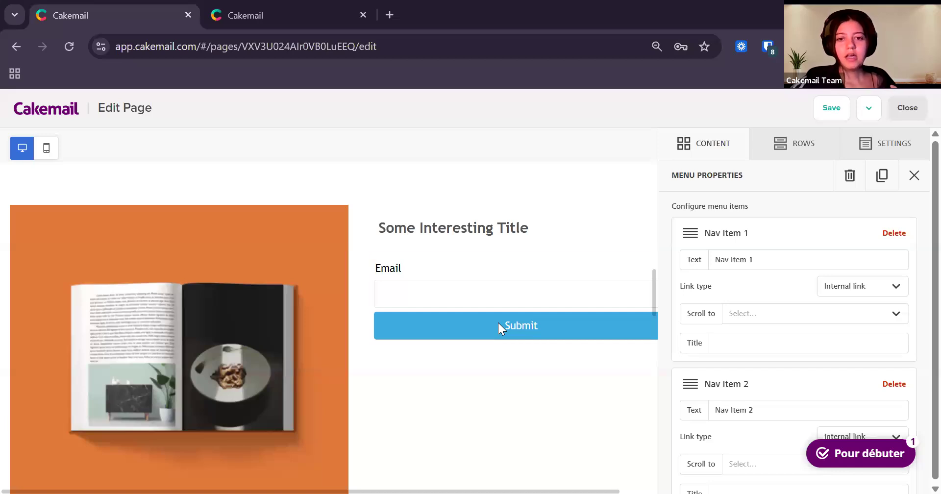
pyautogui.click(630, 300)
pyautogui.scroll(2, 630, 301)
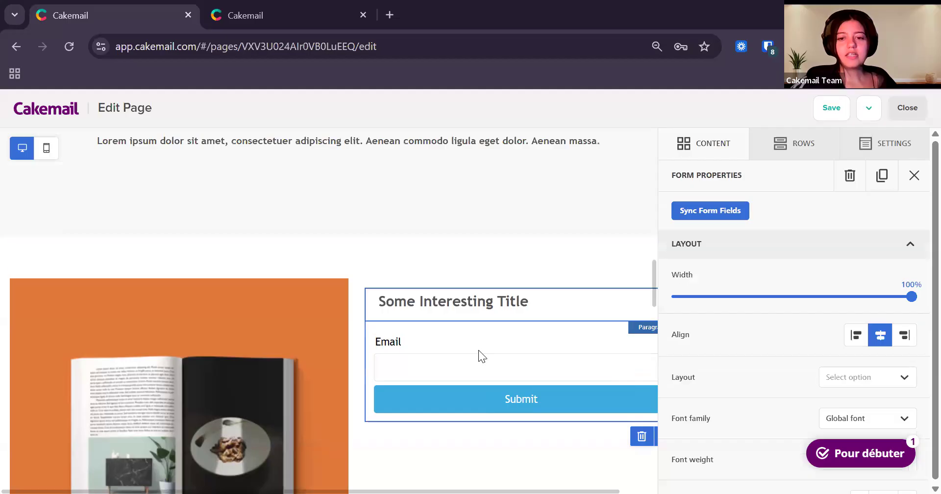
pyautogui.click(480, 368)
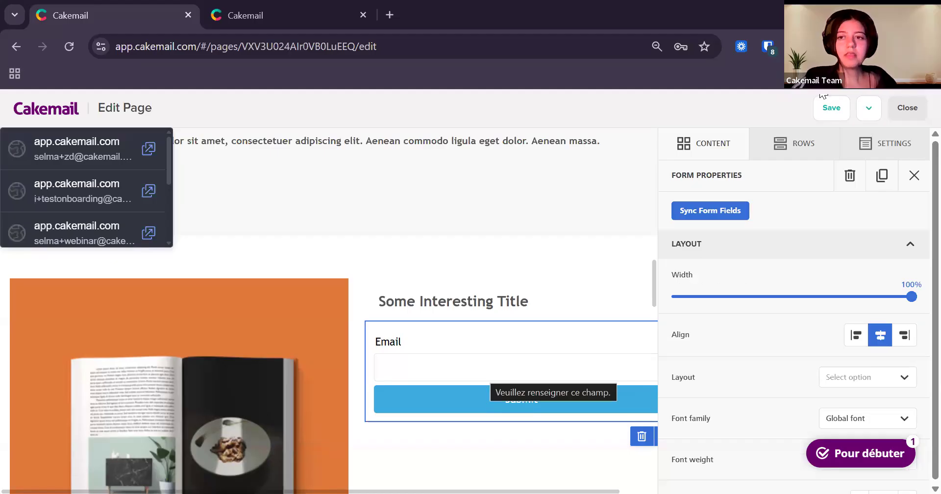
# Enable Smart branding for the landing page, save it and close the page editor
pyautogui.click(866, 109)
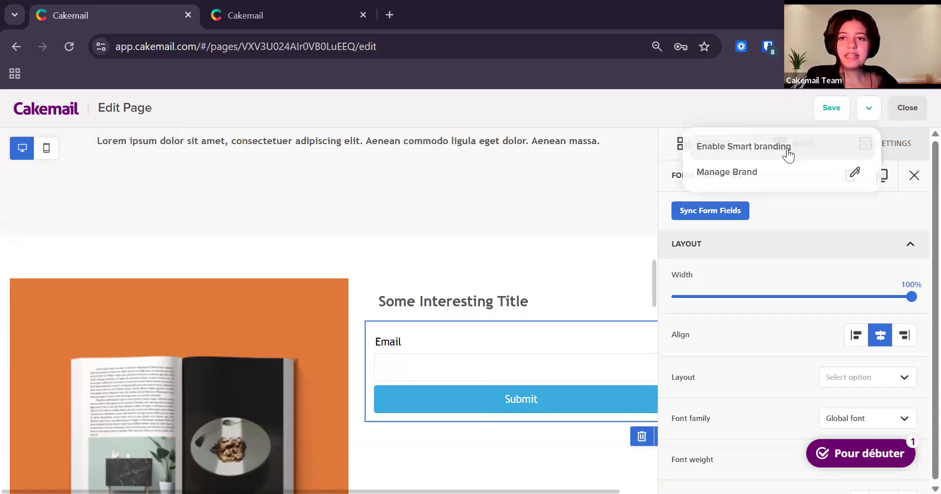
pyautogui.click(787, 152)
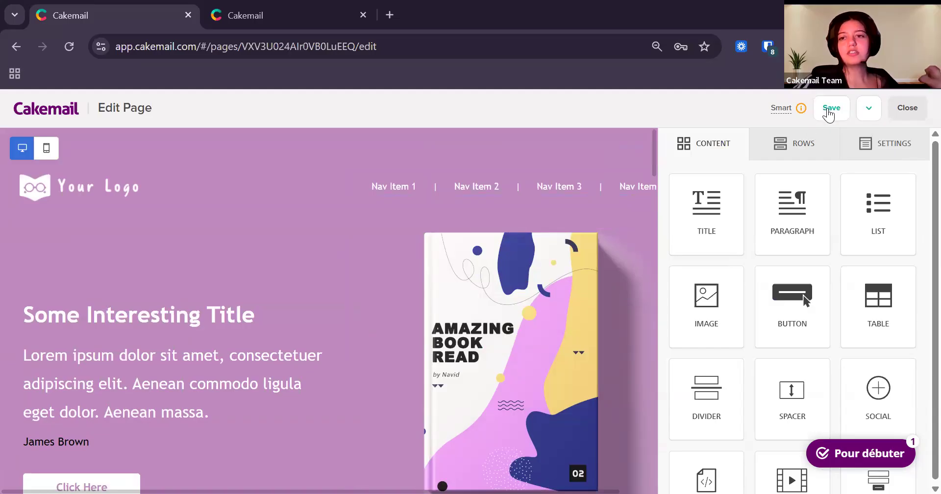
pyautogui.click(828, 112)
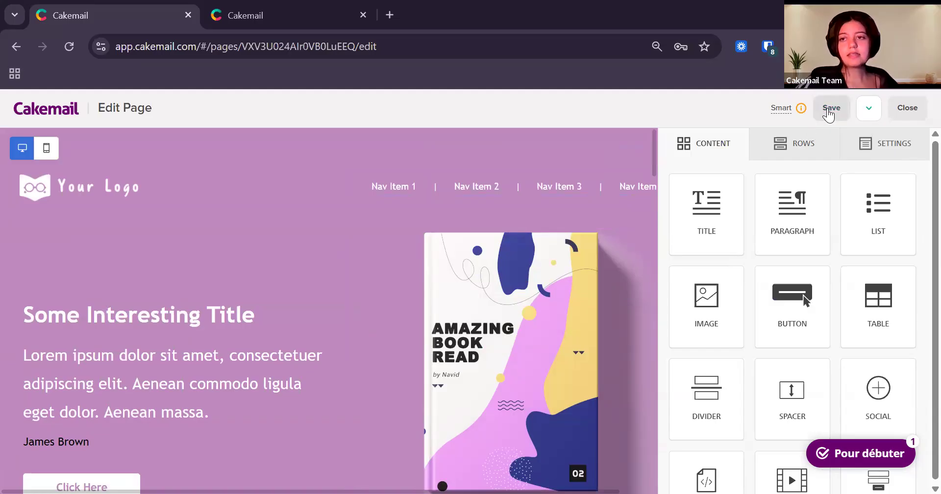
pyautogui.click(828, 114)
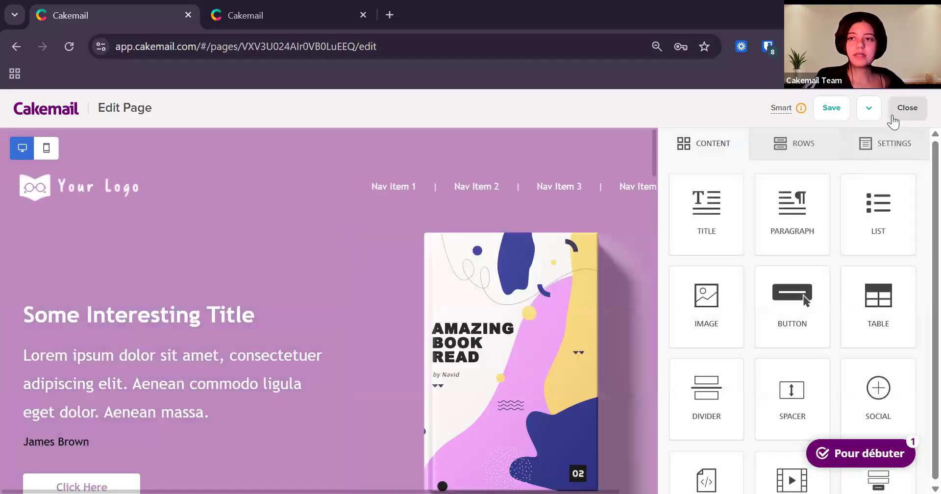
pyautogui.click(892, 121)
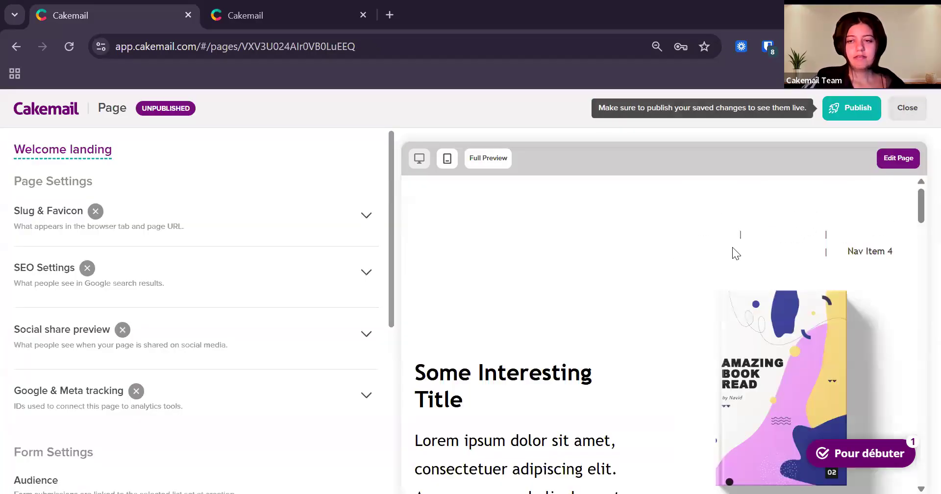
# Look over the landing page preview to check how the branding is applied to its header, text and buttons
pyautogui.scroll(-5, 680, 254)
pyautogui.scroll(3, 456, 435)
pyautogui.scroll(-3, 503, 408)
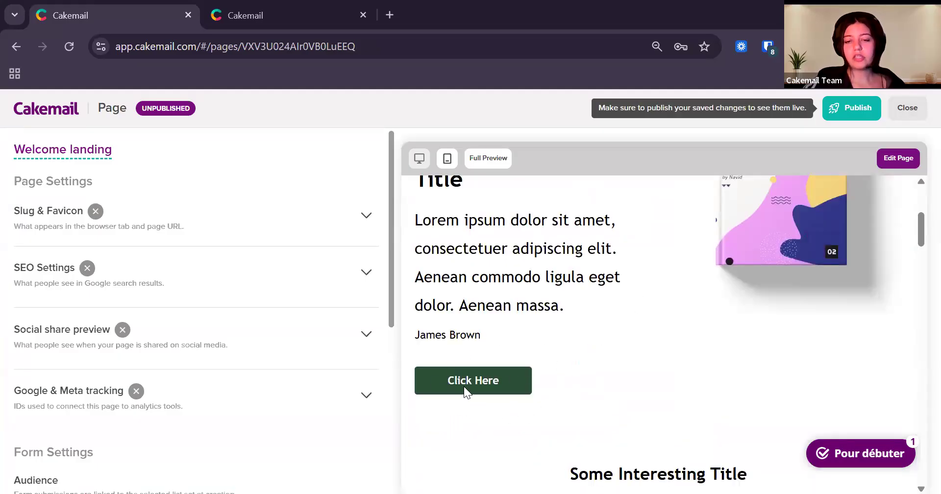
pyautogui.scroll(4, 548, 416)
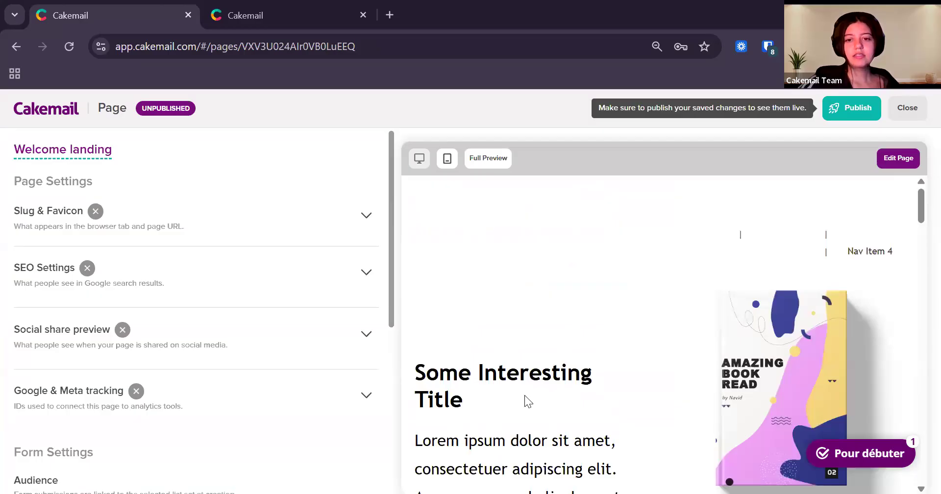
pyautogui.scroll(-8, 595, 245)
pyautogui.scroll(4, 627, 299)
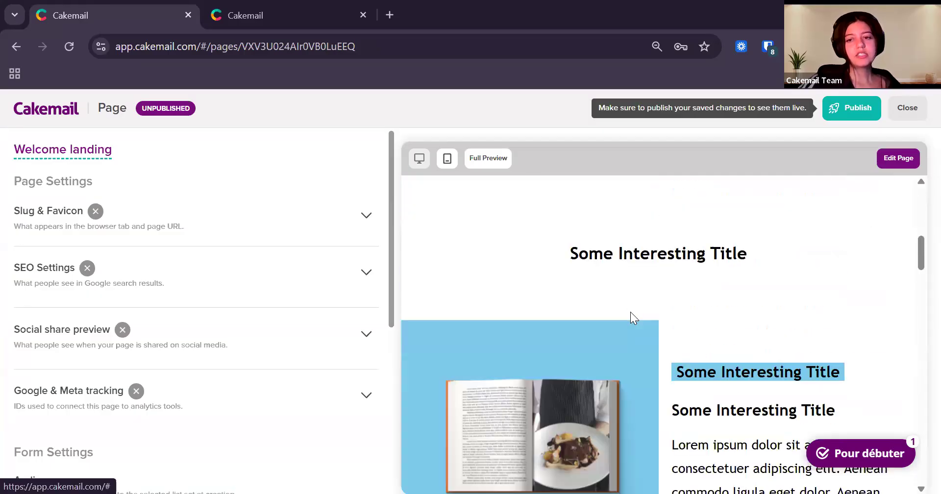
pyautogui.scroll(3, 632, 316)
pyautogui.scroll(3, 631, 321)
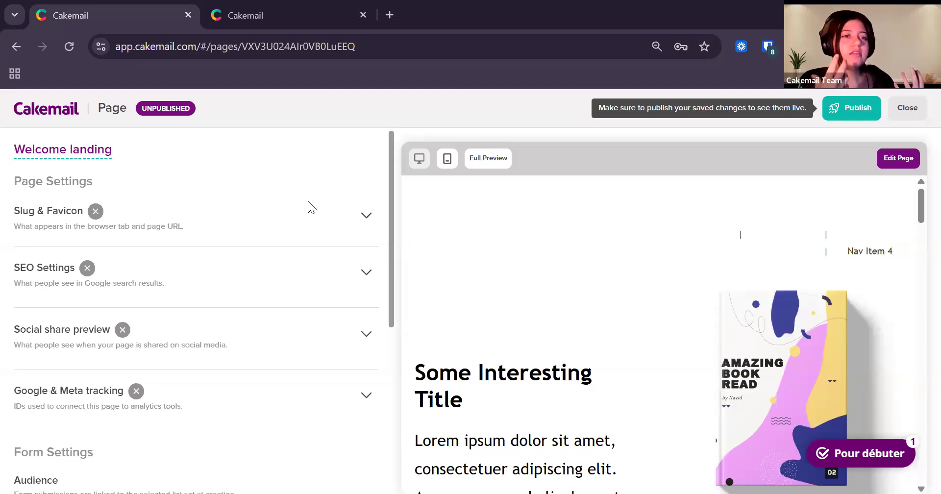
# Examine the page's Slug & Favicon, SEO Settings and Social share preview sections, collapsing each one after viewing
pyautogui.click(367, 214)
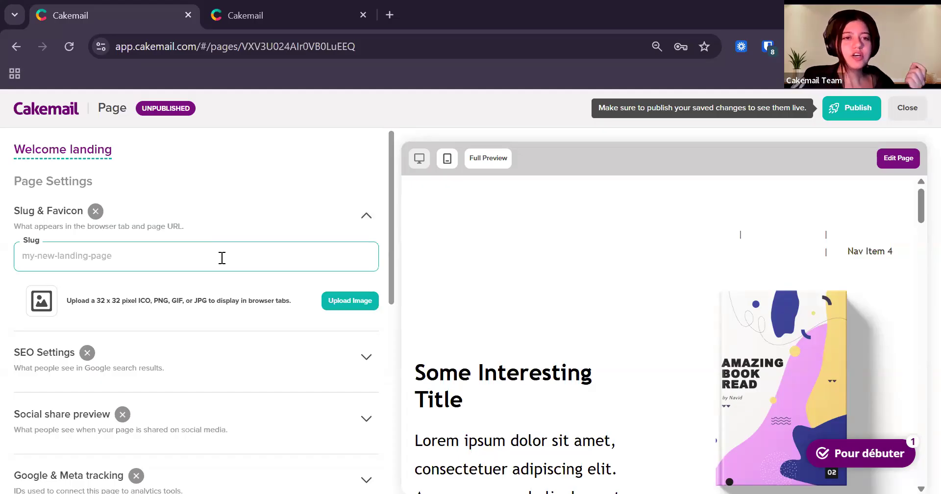
pyautogui.click(367, 216)
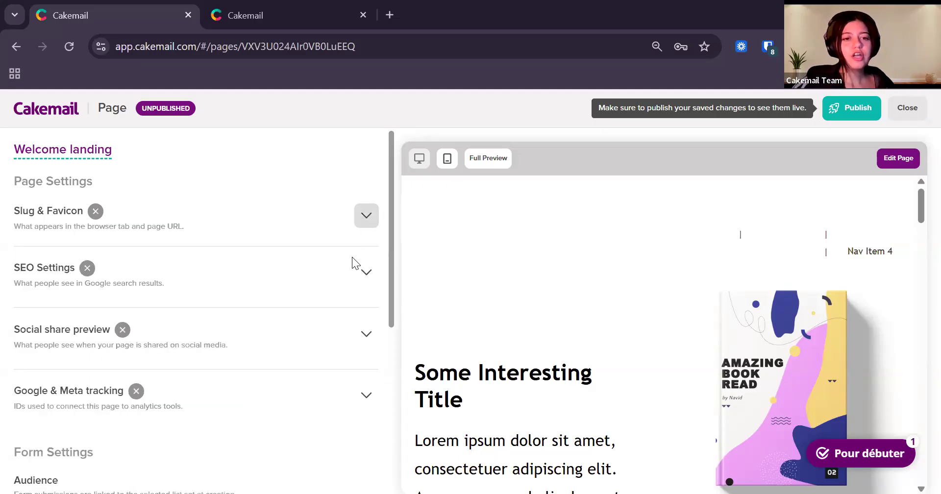
pyautogui.scroll(-2, 363, 254)
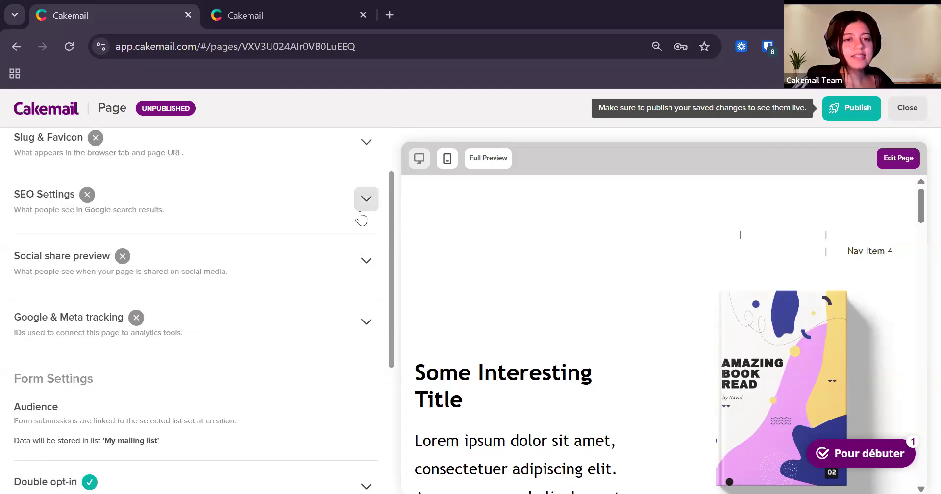
pyautogui.click(297, 211)
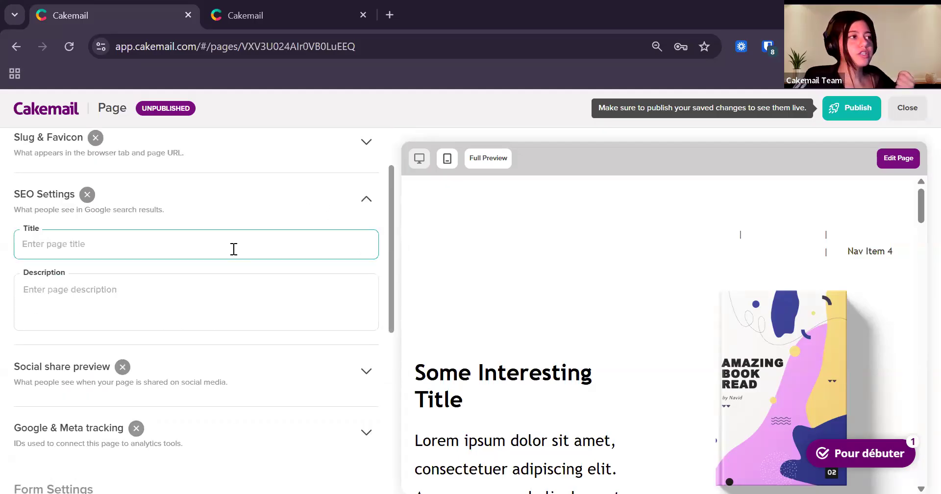
pyautogui.click(362, 199)
pyautogui.click(366, 261)
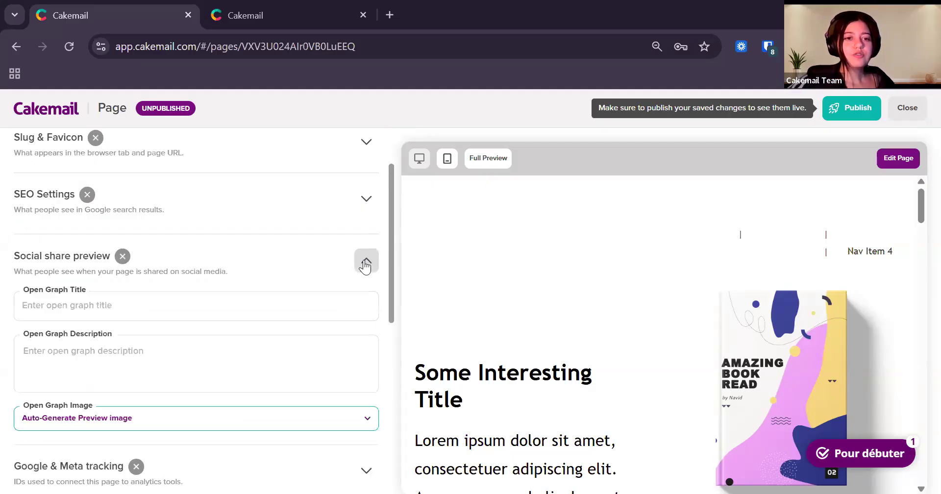
pyautogui.scroll(-1, 365, 268)
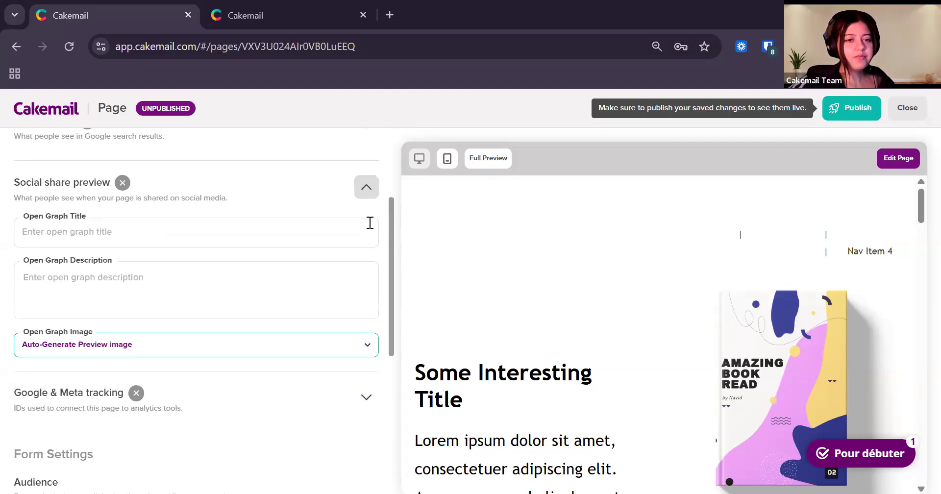
pyautogui.click(367, 198)
# Review the tracking section and the form settings for audience, double opt-in, redirections and Recaptcha, plus the page preview
pyautogui.scroll(-1, 350, 221)
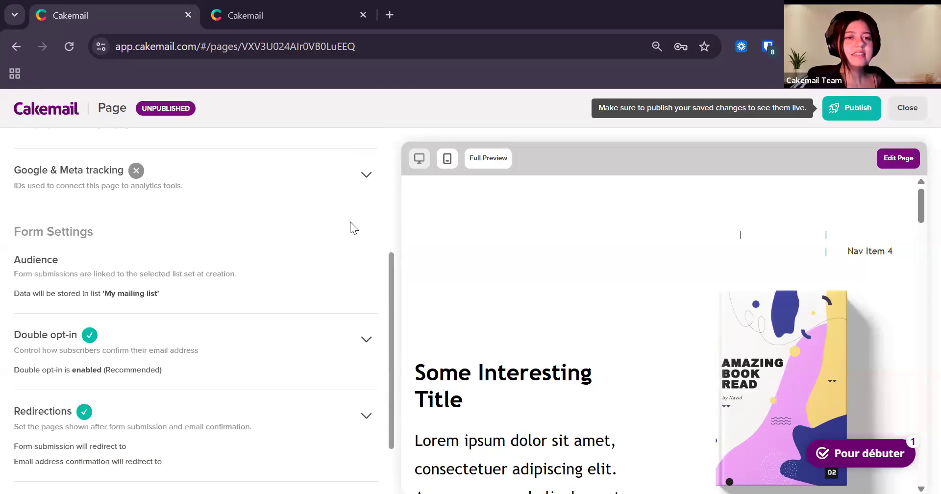
pyautogui.scroll(-2, 343, 215)
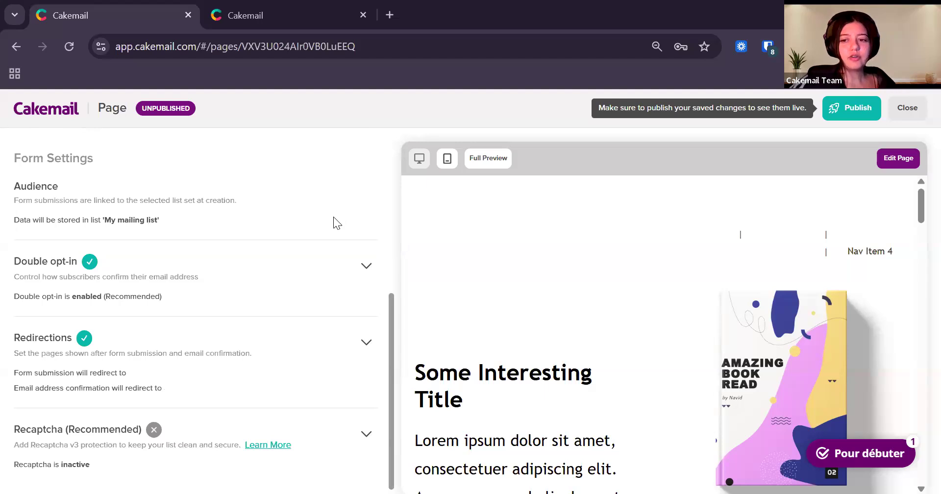
pyautogui.scroll(2, 337, 225)
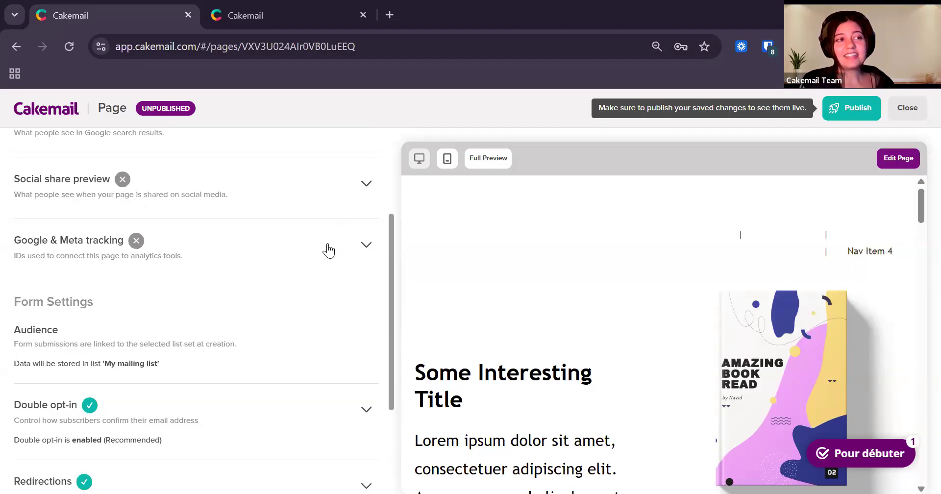
pyautogui.scroll(-3, 340, 252)
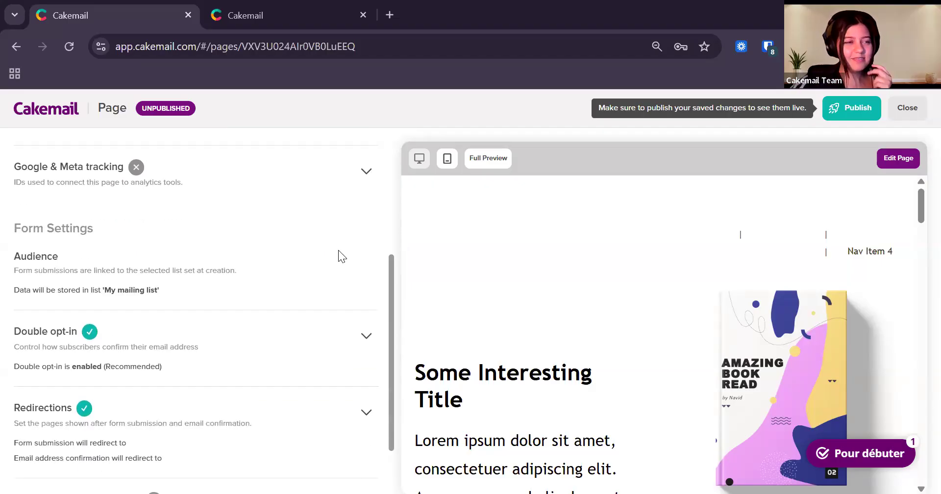
pyautogui.scroll(-1, 277, 252)
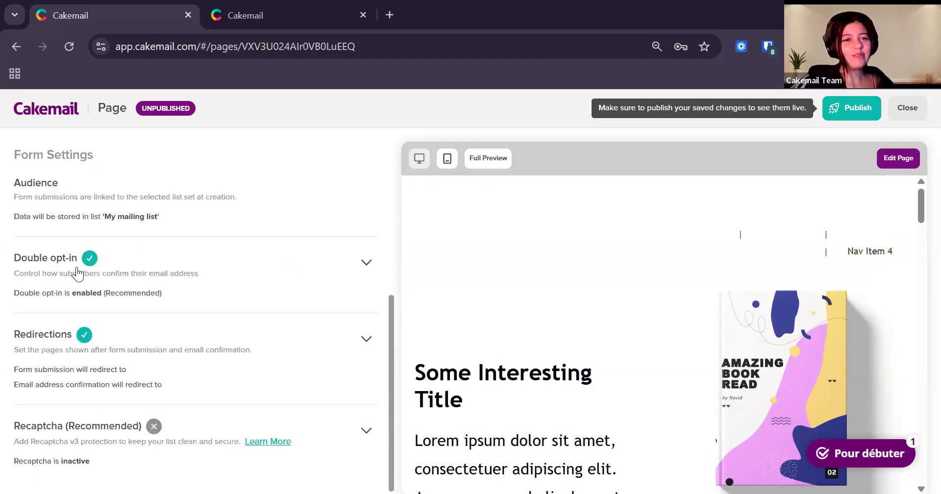
pyautogui.scroll(-10, 803, 339)
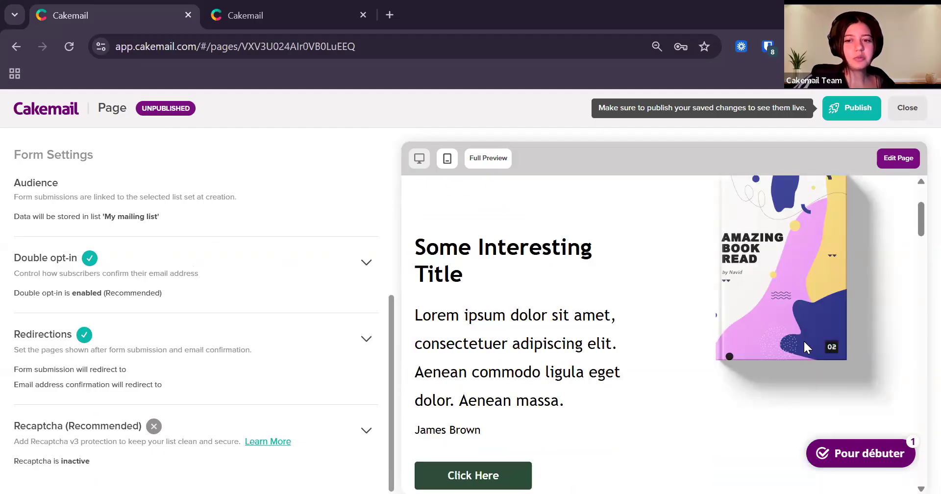
# Publish the Welcome landing page, look over its form settings and preview, and close the page
pyautogui.scroll(1, 796, 340)
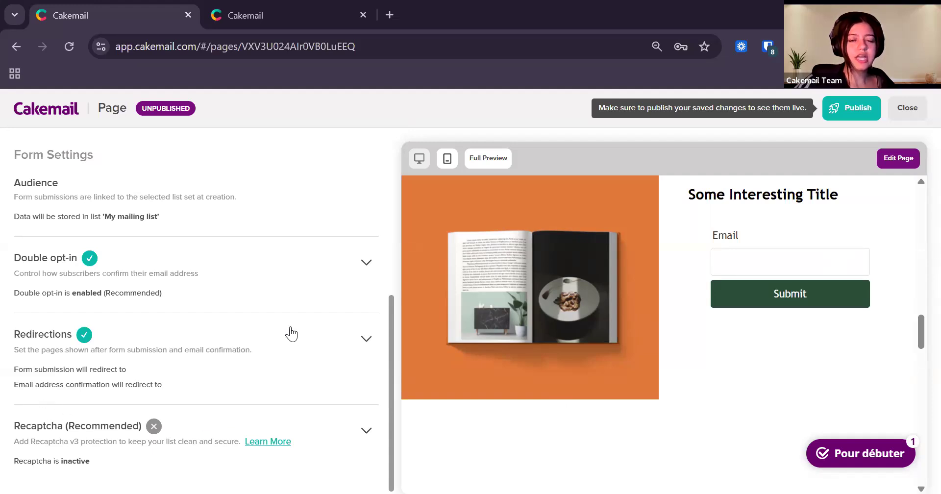
pyautogui.scroll(6, 287, 317)
pyautogui.click(858, 111)
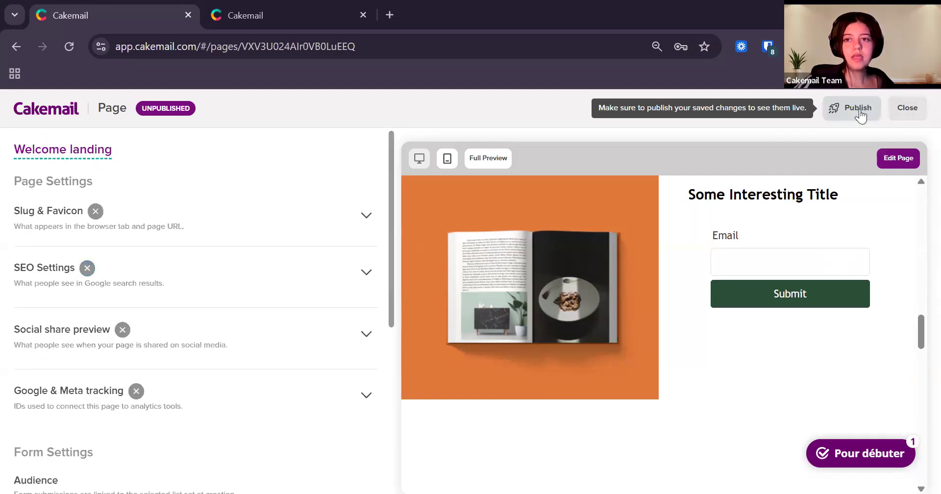
pyautogui.click(858, 108)
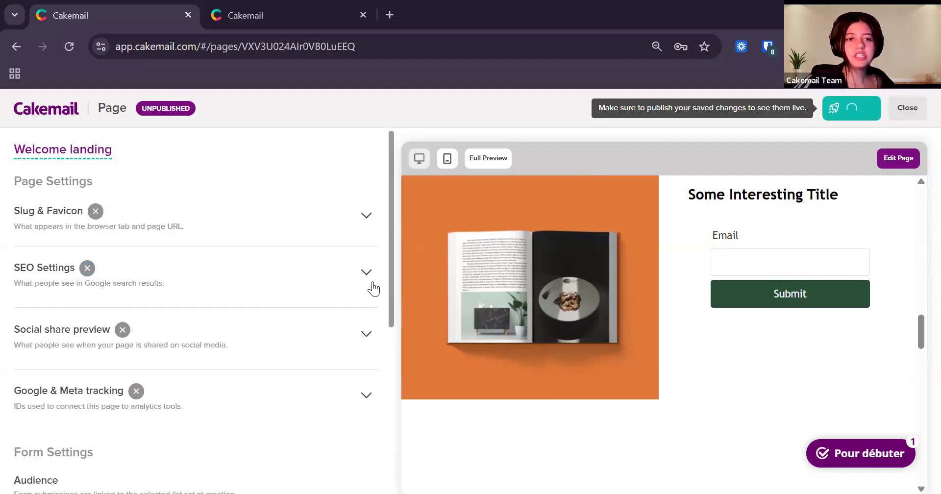
pyautogui.scroll(-6, 322, 294)
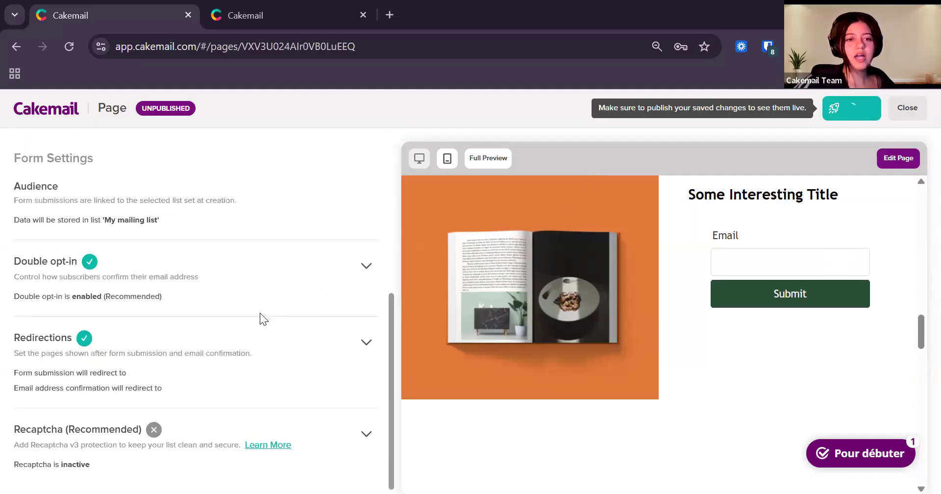
pyautogui.scroll(6, 251, 318)
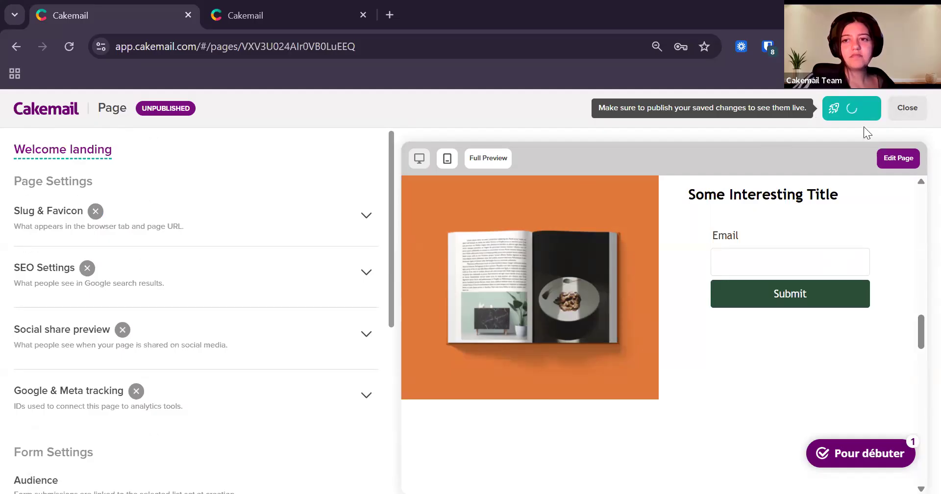
pyautogui.scroll(-6, 290, 220)
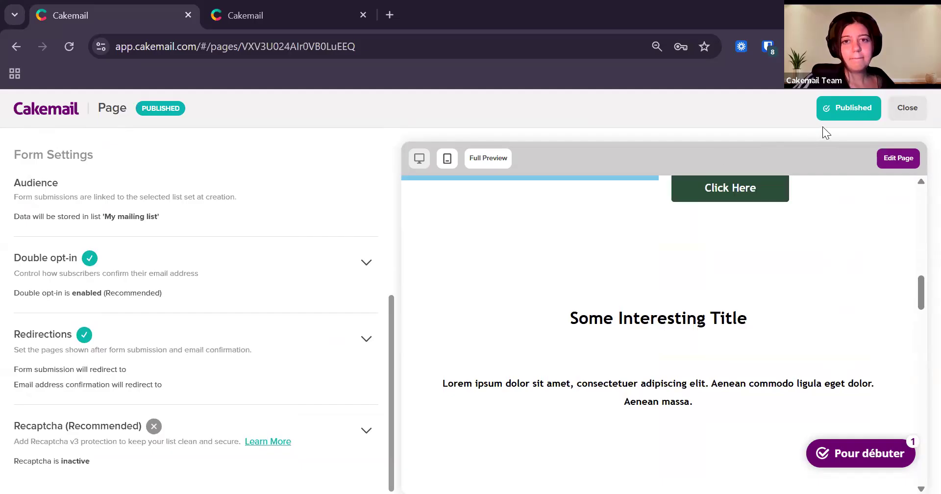
pyautogui.scroll(2, 799, 249)
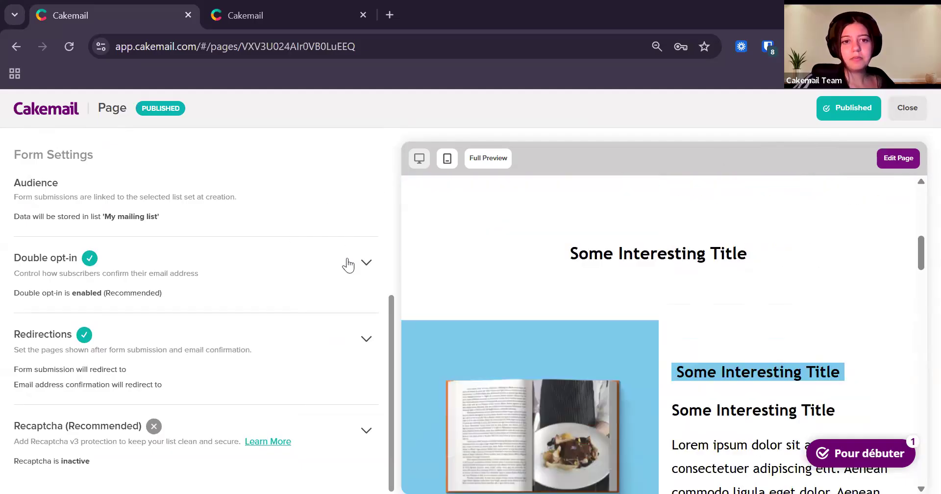
pyautogui.scroll(-5, 326, 279)
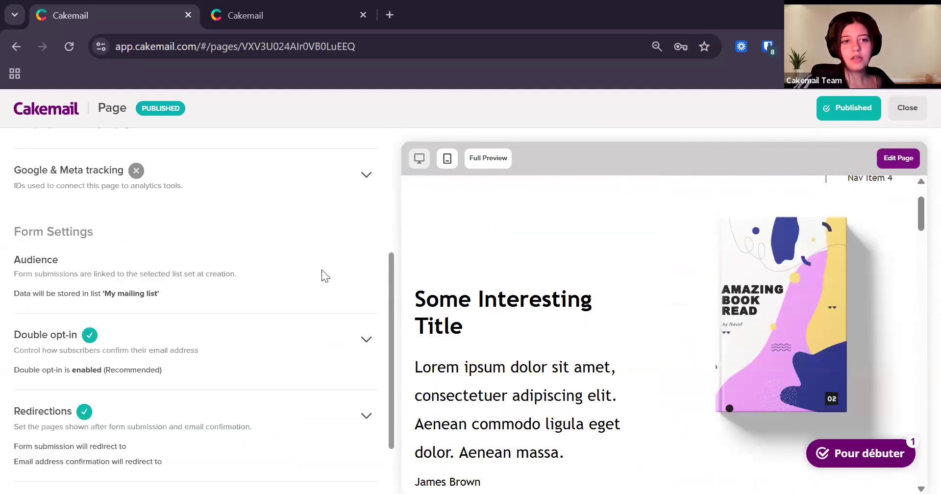
pyautogui.scroll(-2, 322, 270)
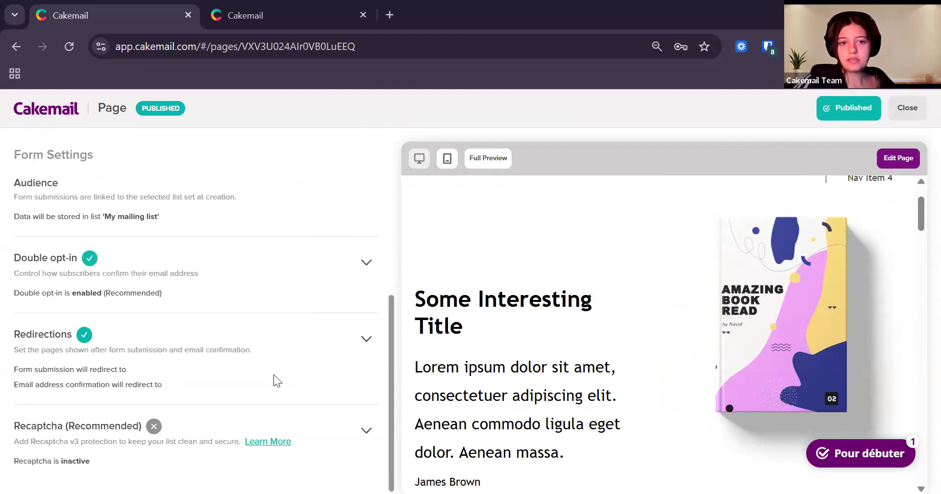
pyautogui.scroll(2, 248, 396)
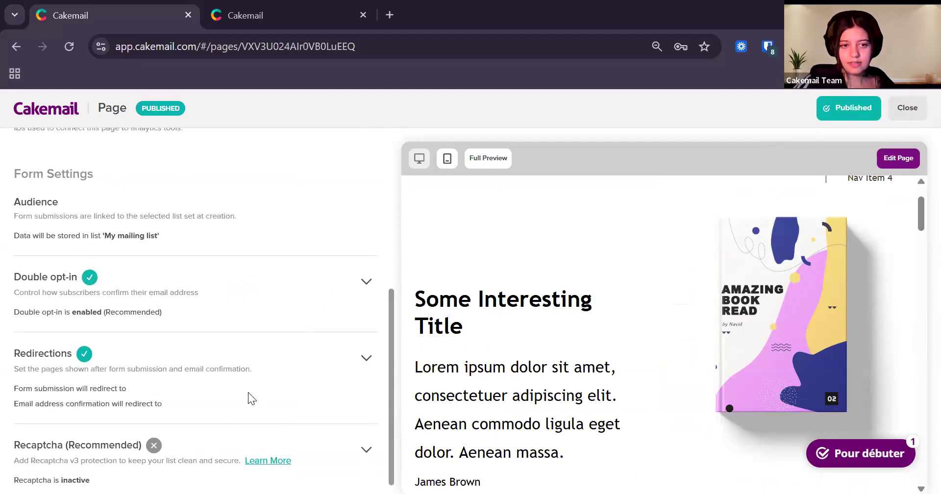
pyautogui.click(915, 116)
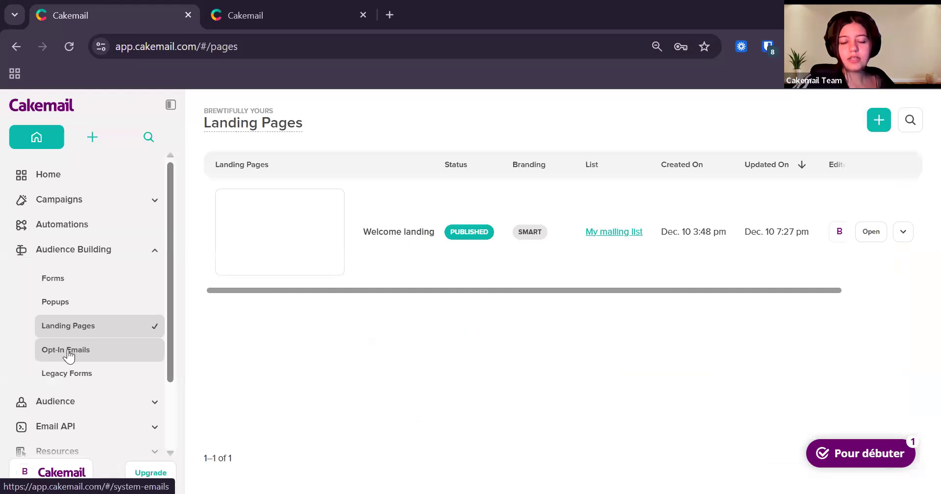
# Start setting up a custom opt-in email with Double Opt-In Email as its type
pyautogui.click(69, 353)
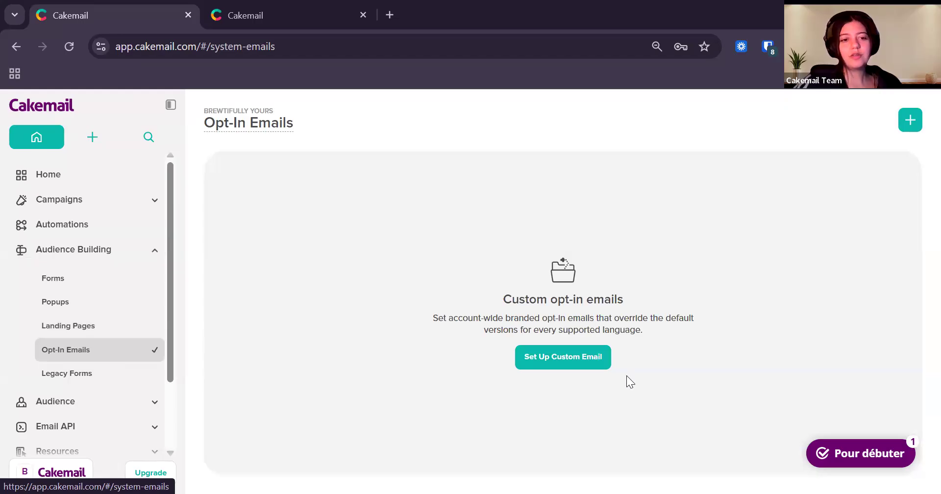
pyautogui.click(570, 359)
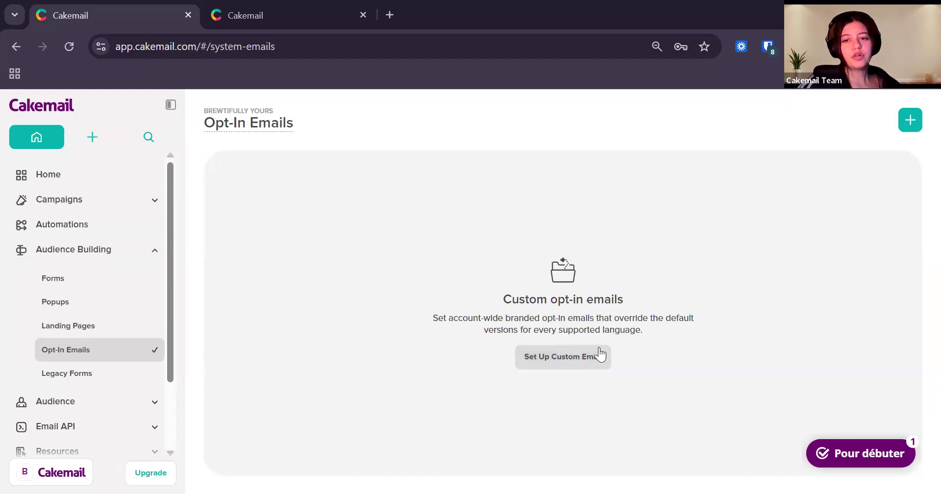
pyautogui.click(574, 363)
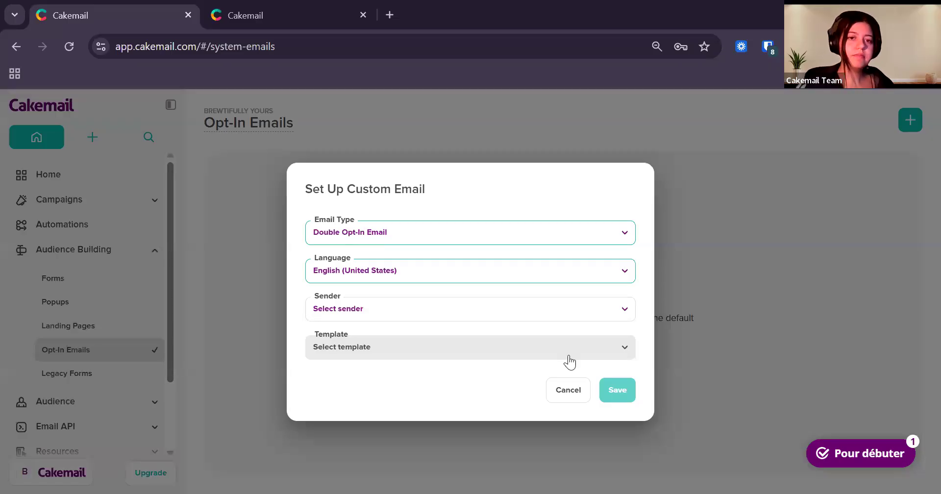
pyautogui.click(522, 235)
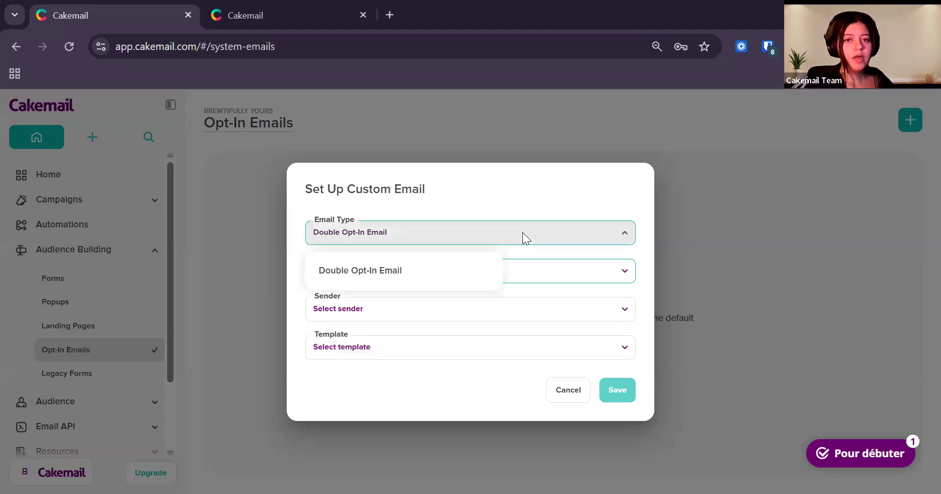
pyautogui.click(442, 266)
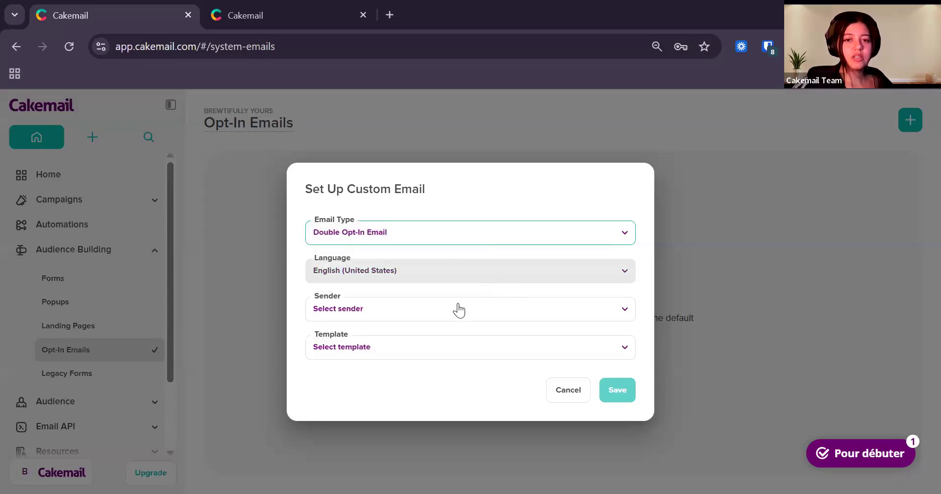
# Browse the available languages for the custom email and set its language to French
pyautogui.click(460, 276)
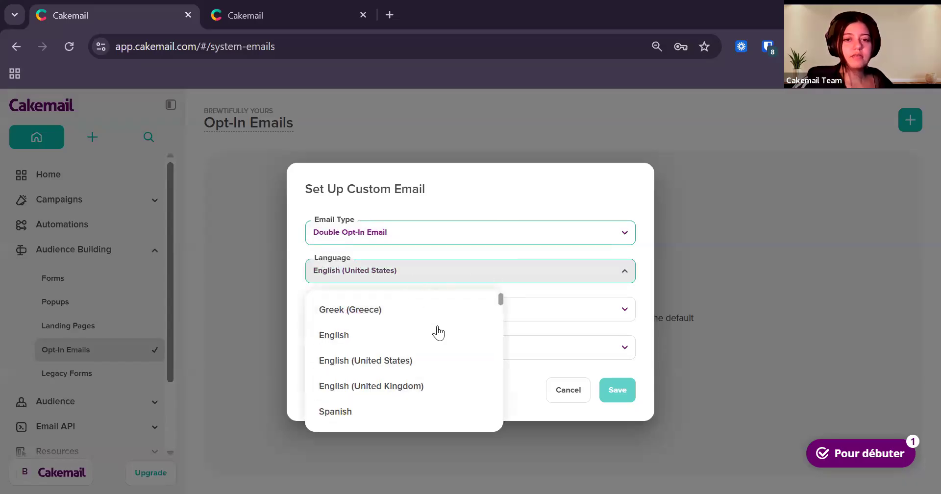
pyautogui.scroll(-12, 438, 336)
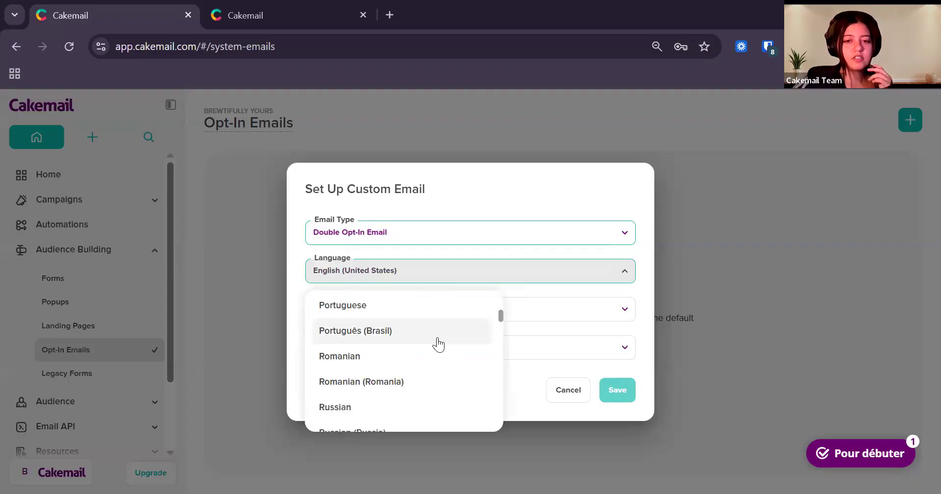
pyautogui.scroll(-3, 438, 345)
pyautogui.click(559, 373)
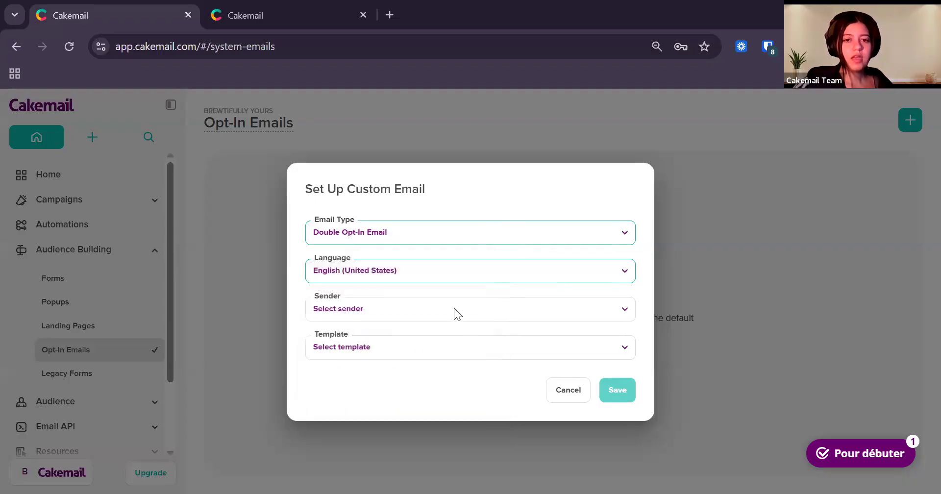
pyautogui.click(465, 276)
pyautogui.click(479, 299)
pyautogui.click(538, 271)
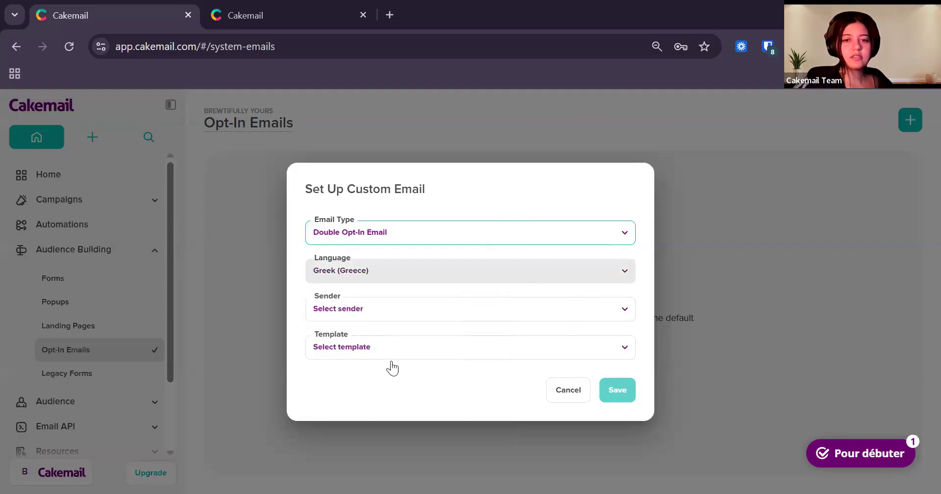
pyautogui.scroll(-8, 402, 347)
pyautogui.scroll(3, 391, 367)
pyautogui.scroll(-3, 384, 383)
pyautogui.click(374, 406)
# Choose Brewtifully Yours as the sender and "Double opt in email - SMART" as the template for the custom email
pyautogui.click(458, 312)
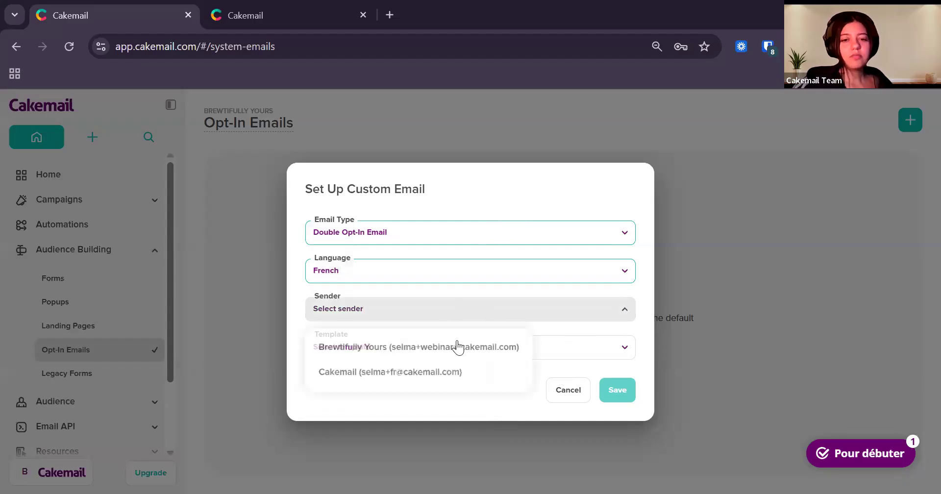
pyautogui.click(426, 354)
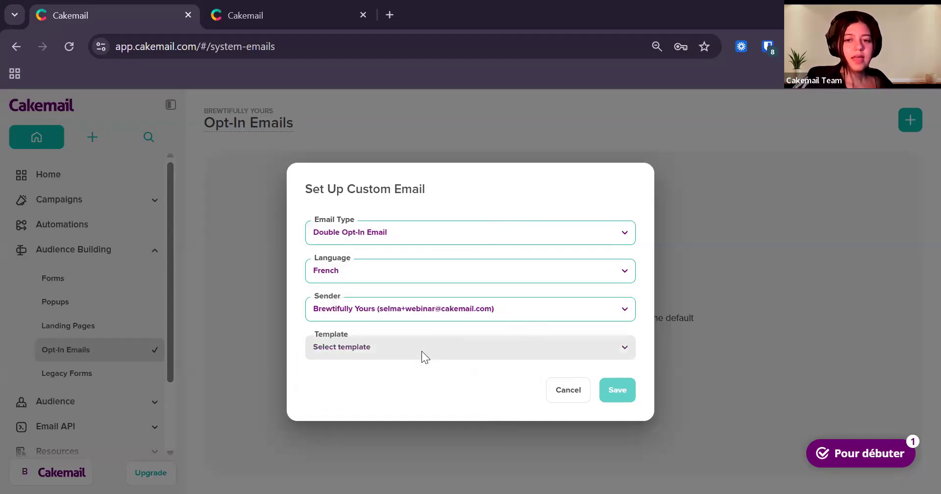
pyautogui.click(421, 351)
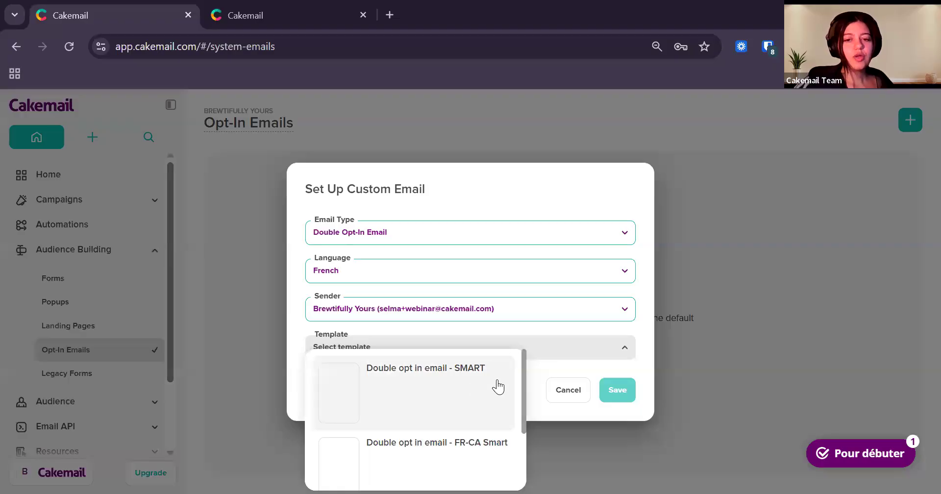
pyautogui.scroll(-2, 485, 385)
pyautogui.scroll(3, 444, 422)
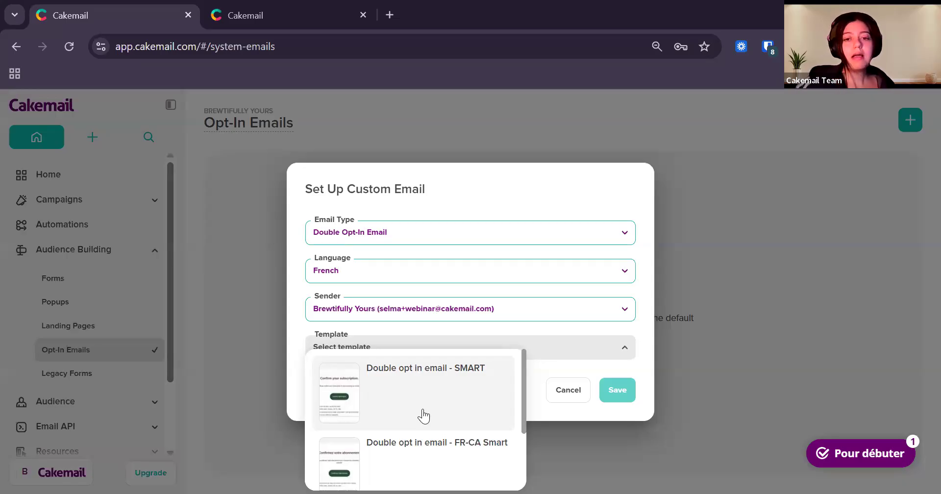
pyautogui.click(457, 392)
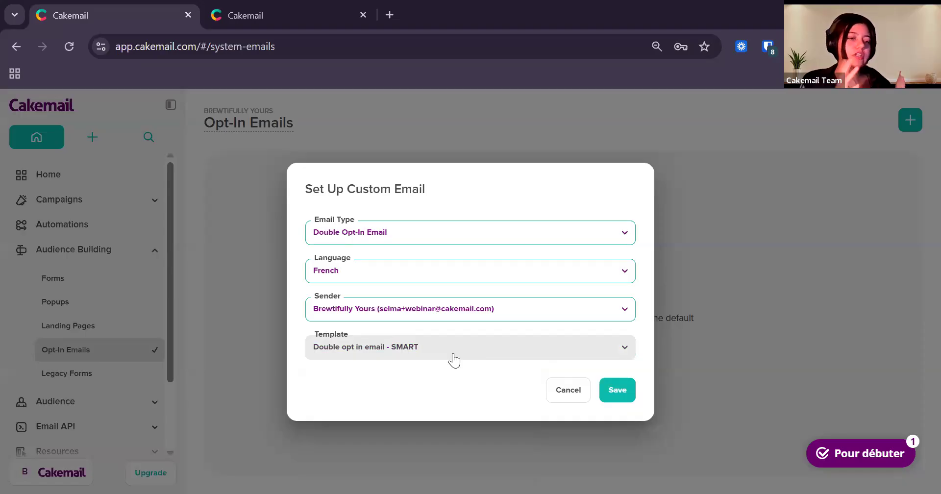
# Select Double Opt-In Email again as the email type and save the custom opt-in email
pyautogui.click(554, 236)
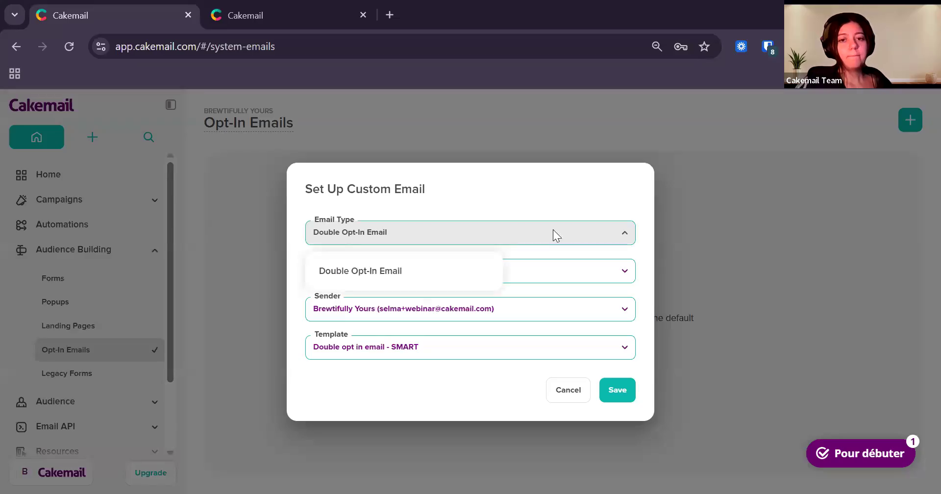
pyautogui.click(458, 269)
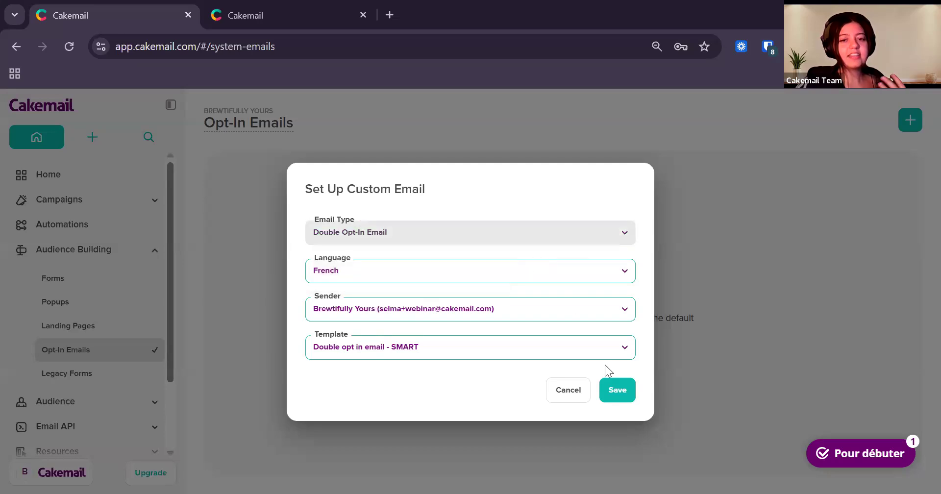
pyautogui.click(629, 391)
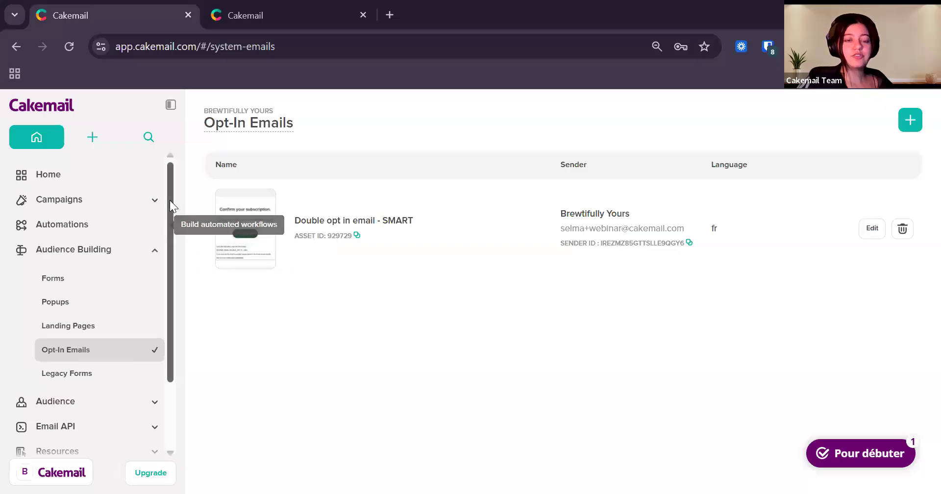
# Look through the Audience section's subpages and open the overview of mailing lists
pyautogui.scroll(-1, 162, 239)
pyautogui.scroll(-1, 162, 239)
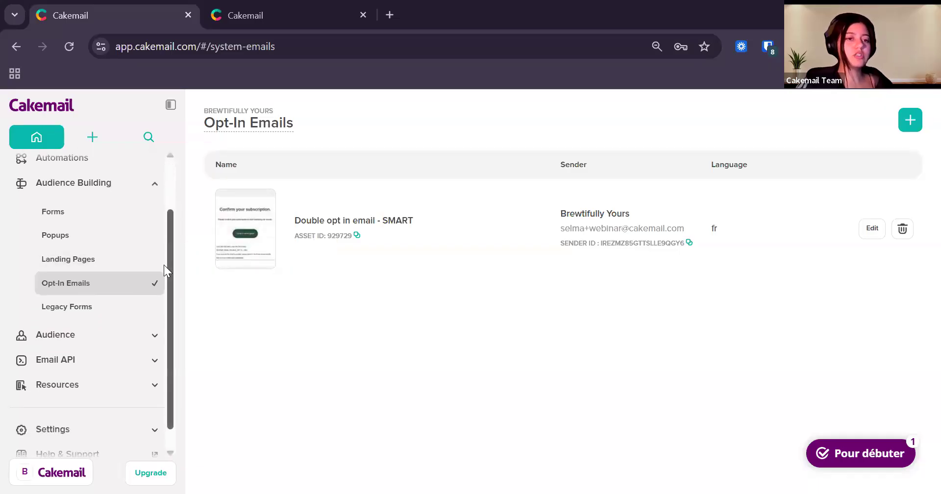
pyautogui.click(154, 338)
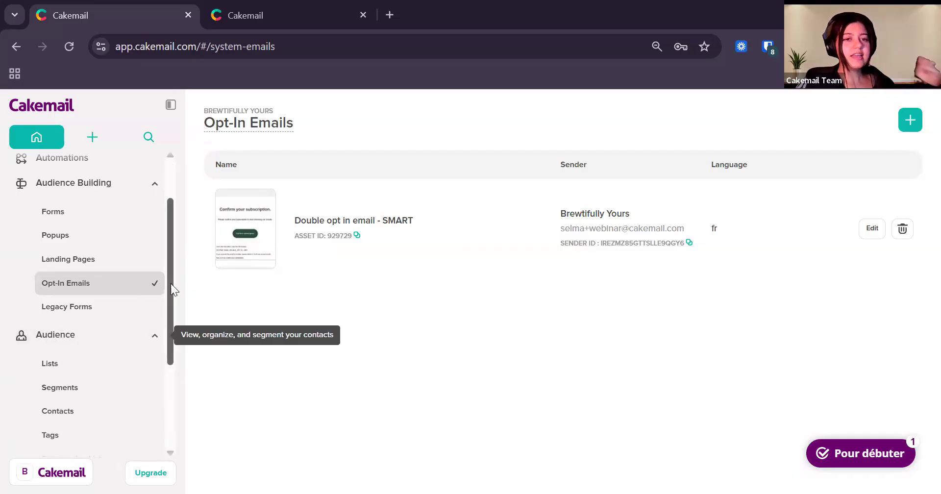
pyautogui.scroll(2, 142, 245)
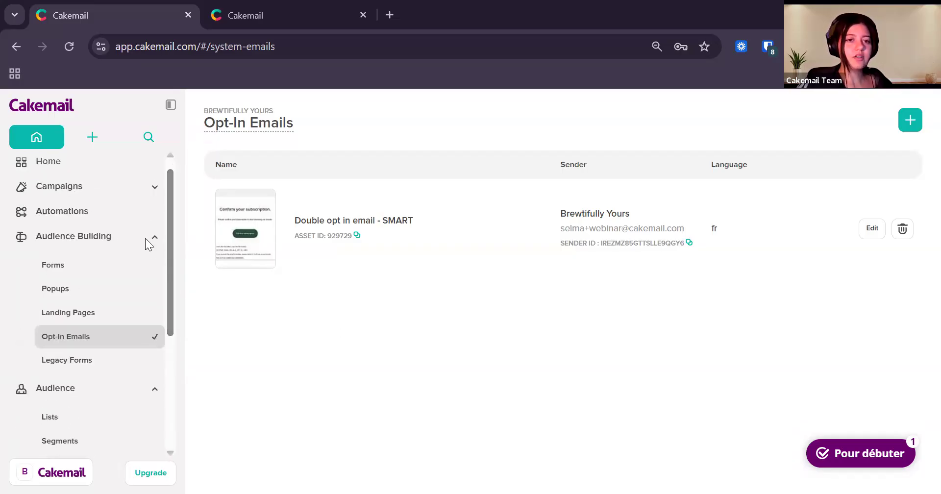
pyautogui.scroll(-3, 151, 317)
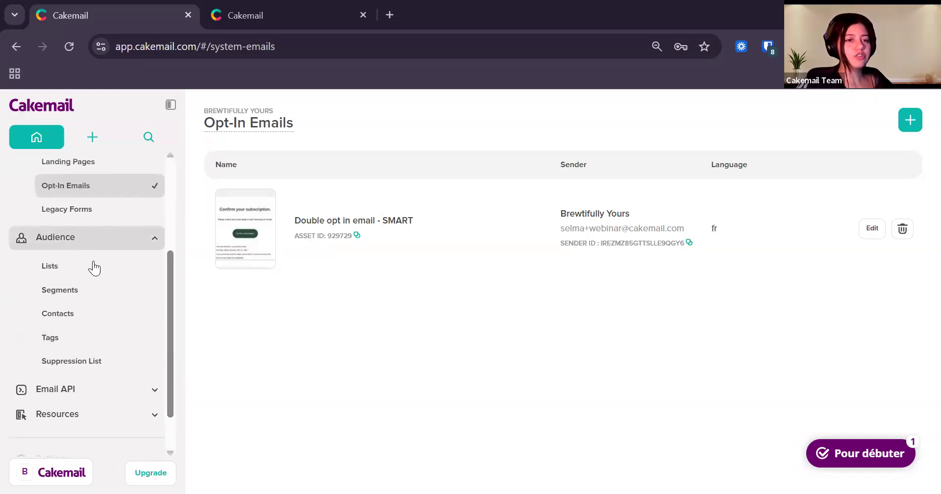
pyautogui.click(96, 268)
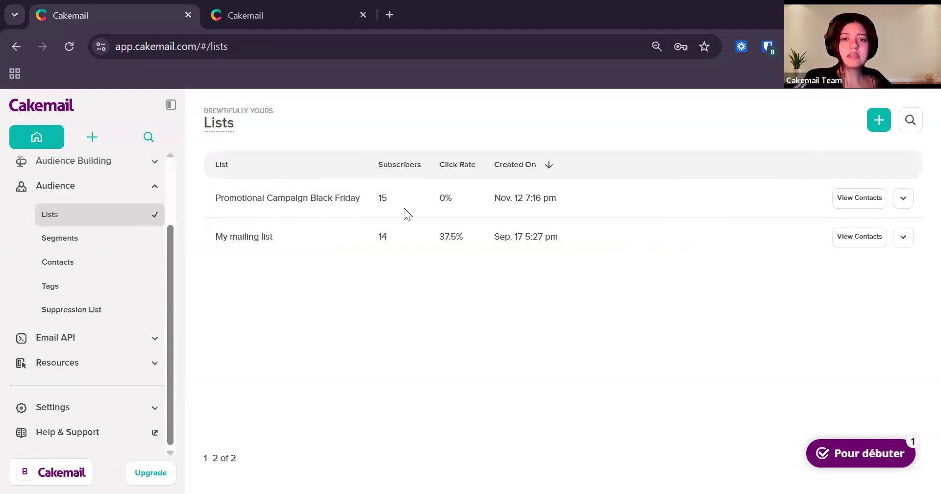
# View the contacts of the Promotional Campaign Black Friday list and collapse the navigation sidebar for more room
pyautogui.click(858, 240)
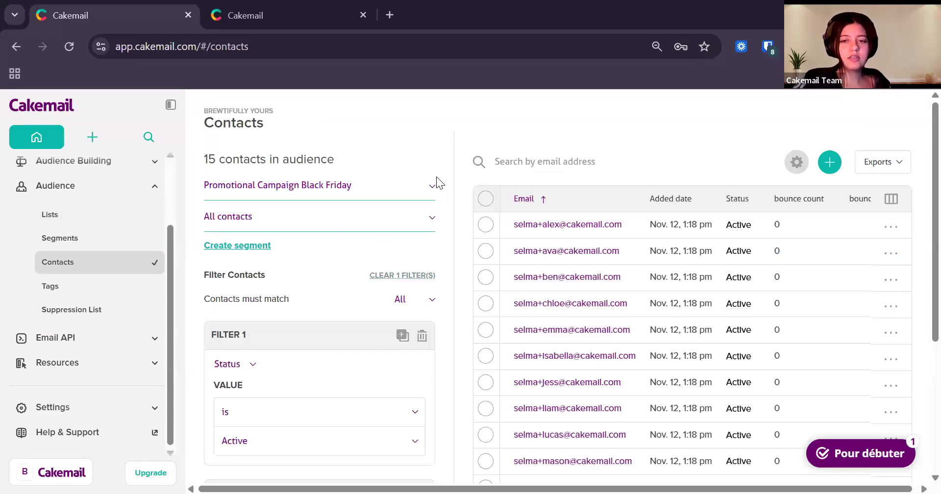
pyautogui.click(171, 106)
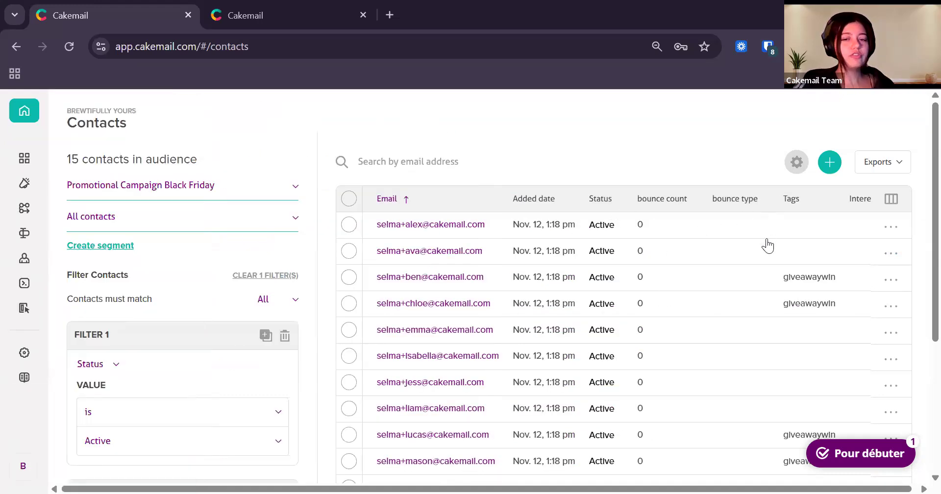
# Examine the filter criteria available for the Status filter on the Black Friday contacts, leaving the filter as it is
pyautogui.scroll(-2, 128, 298)
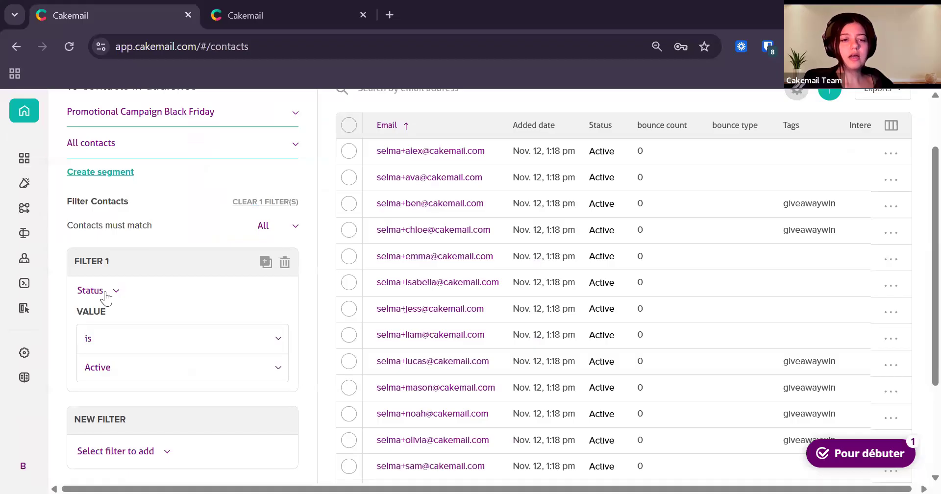
pyautogui.click(104, 294)
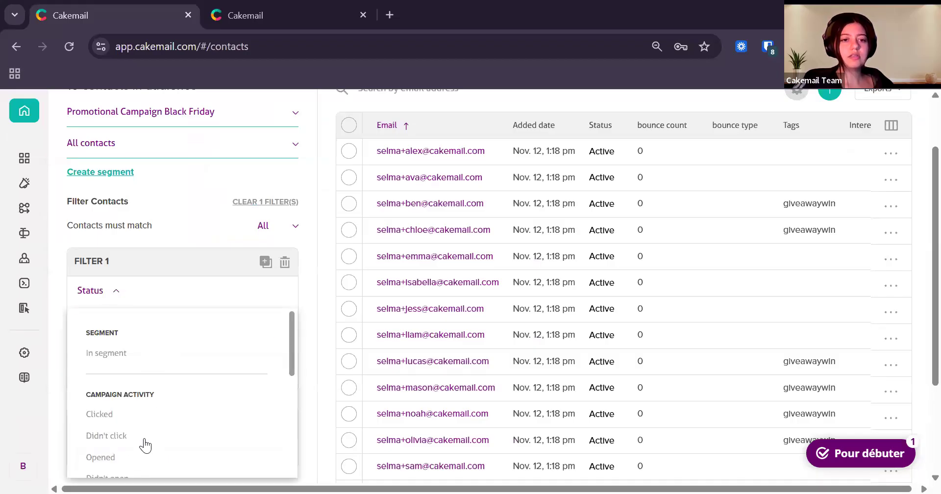
pyautogui.click(145, 302)
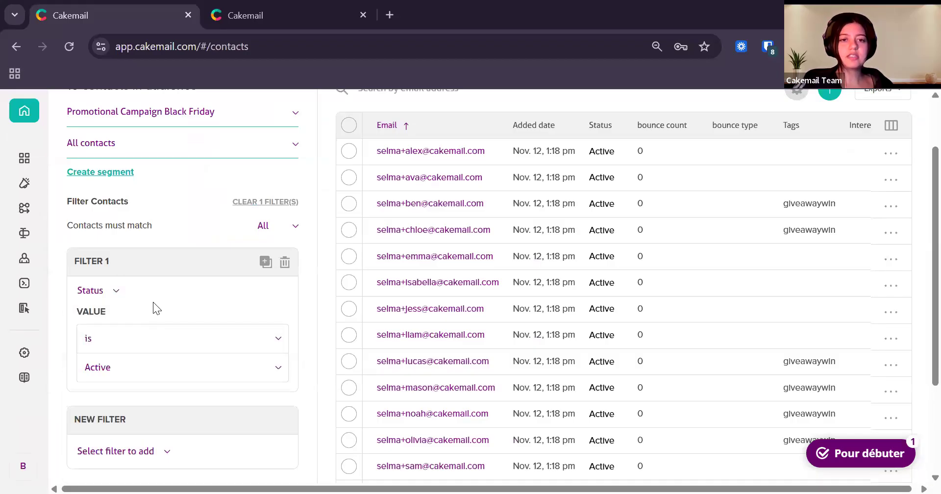
pyautogui.scroll(2, 380, 188)
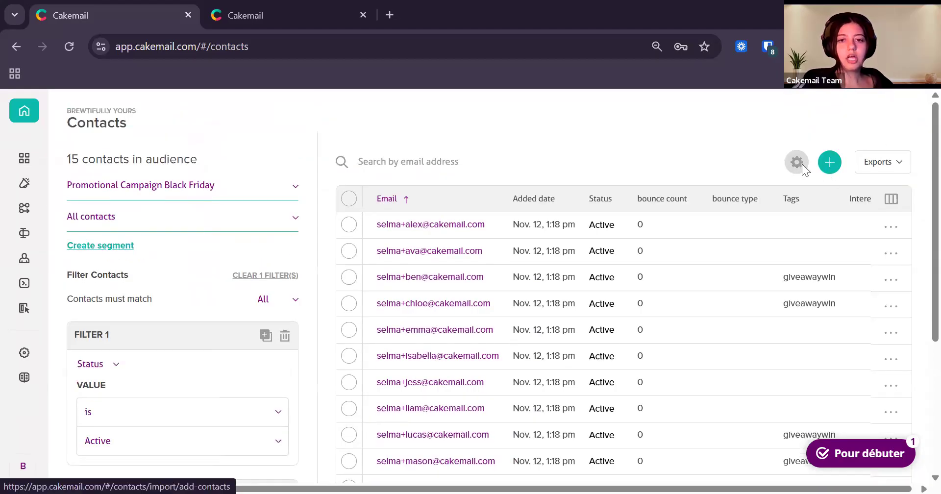
pyautogui.scroll(-5, 332, 210)
pyautogui.scroll(5, 158, 290)
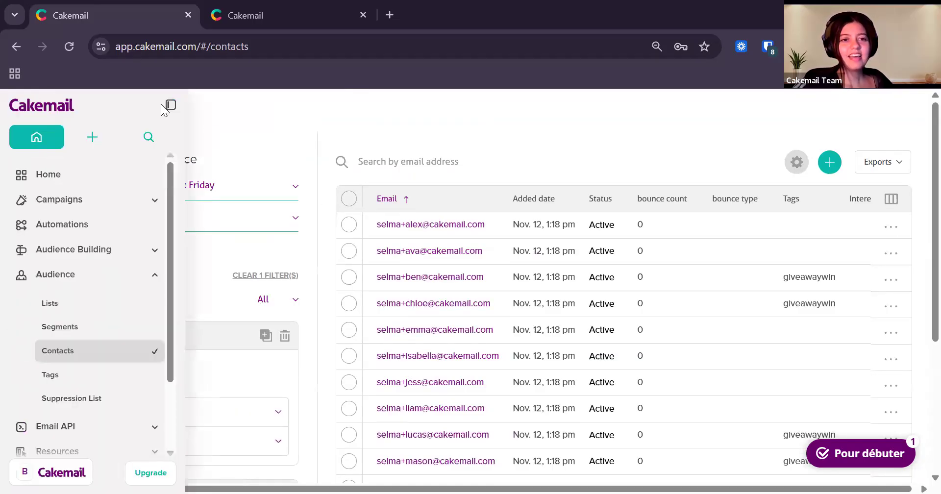
# Keep the navigation sidebar expanded and view the audience's tag manager, closing it without changes
pyautogui.moveTo(39, 141)
pyautogui.click(170, 106)
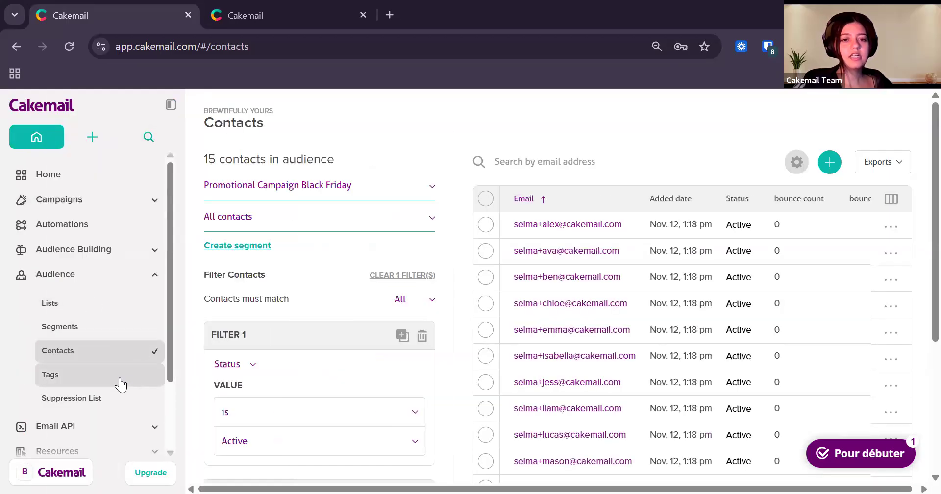
pyautogui.click(127, 385)
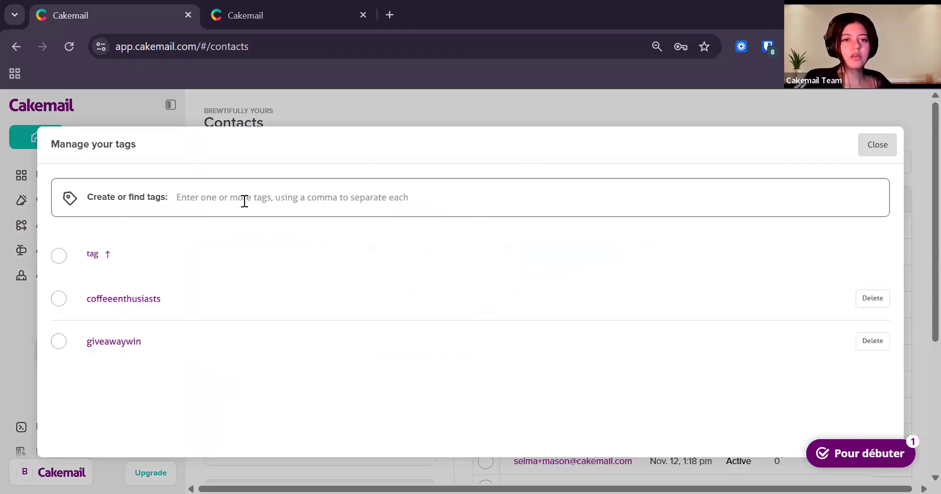
pyautogui.click(869, 147)
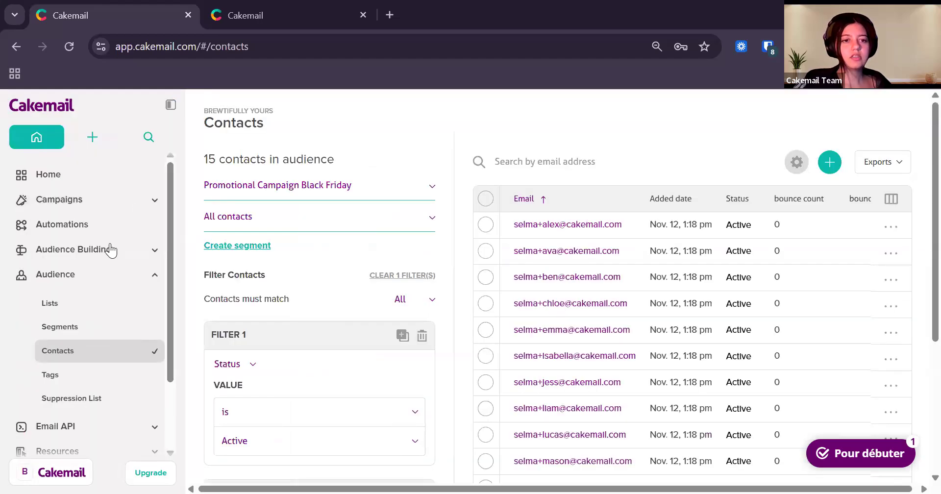
# Open the audience's Suppression List and look over the suppressed contacts and their source
pyautogui.scroll(-2, 125, 331)
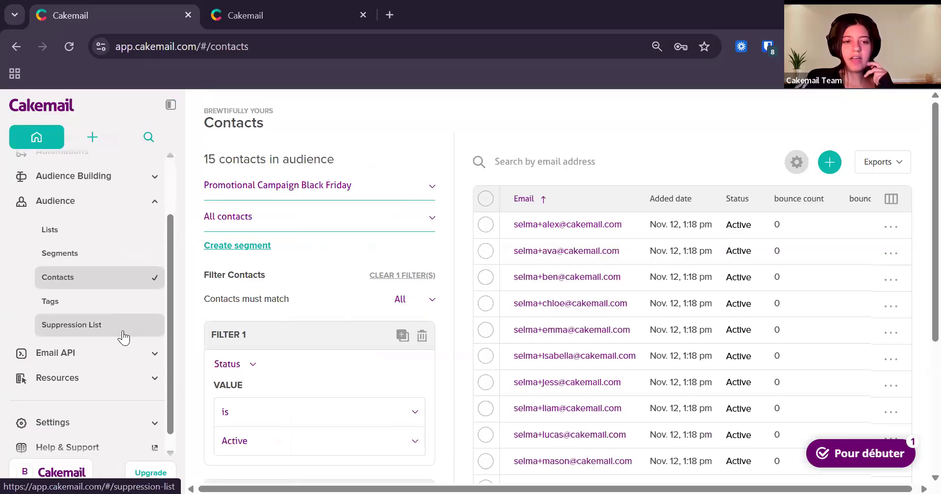
pyautogui.click(124, 336)
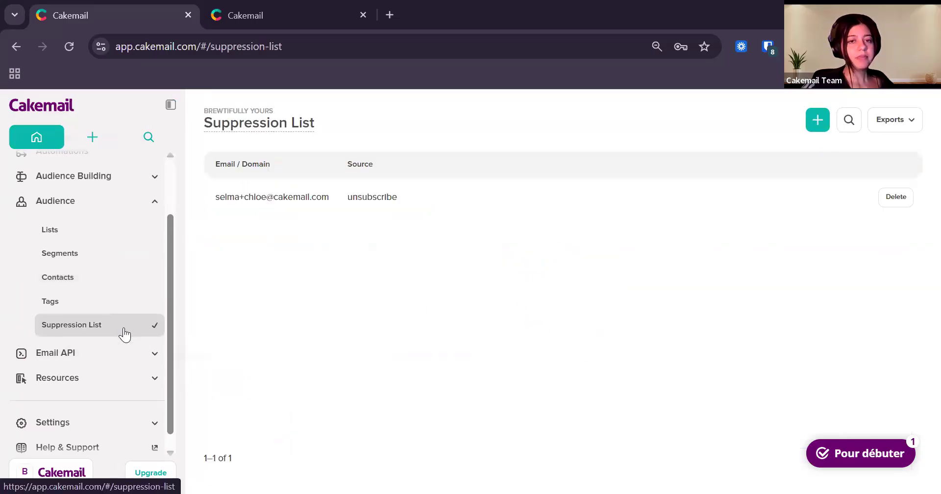
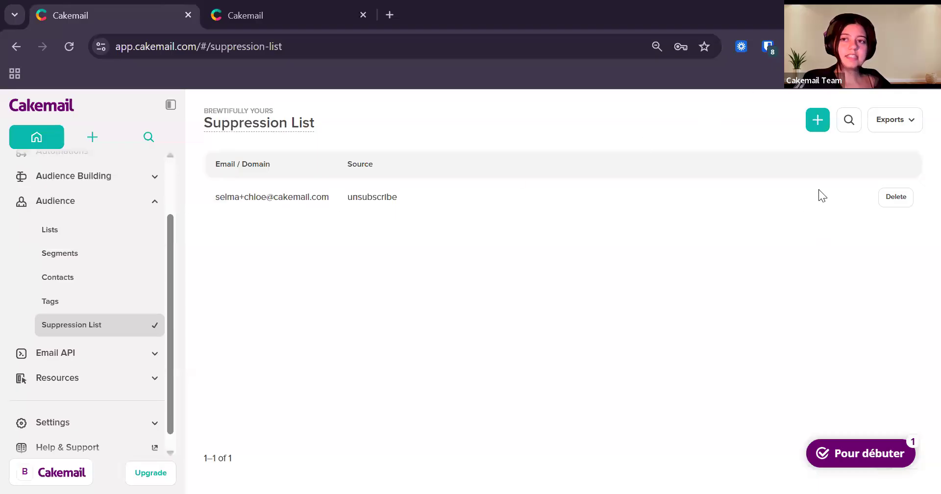
pyautogui.scroll(-1, 132, 304)
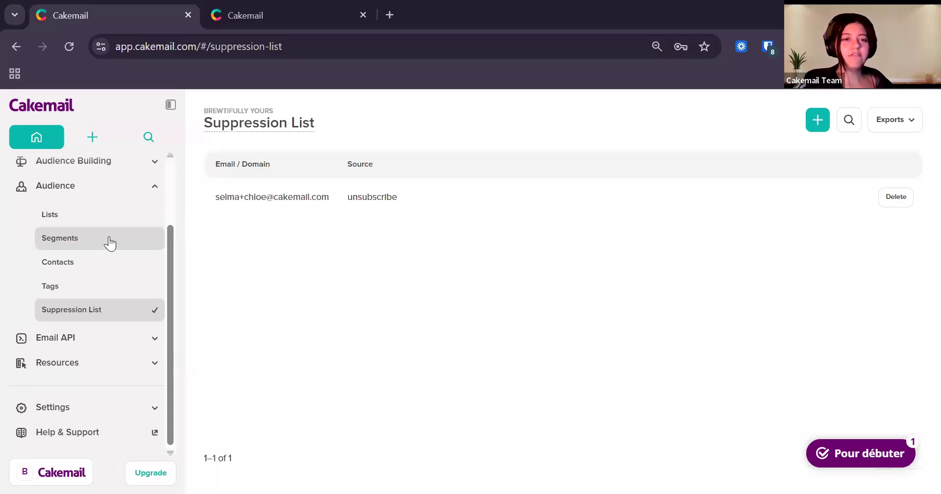
pyautogui.scroll(3, 118, 254)
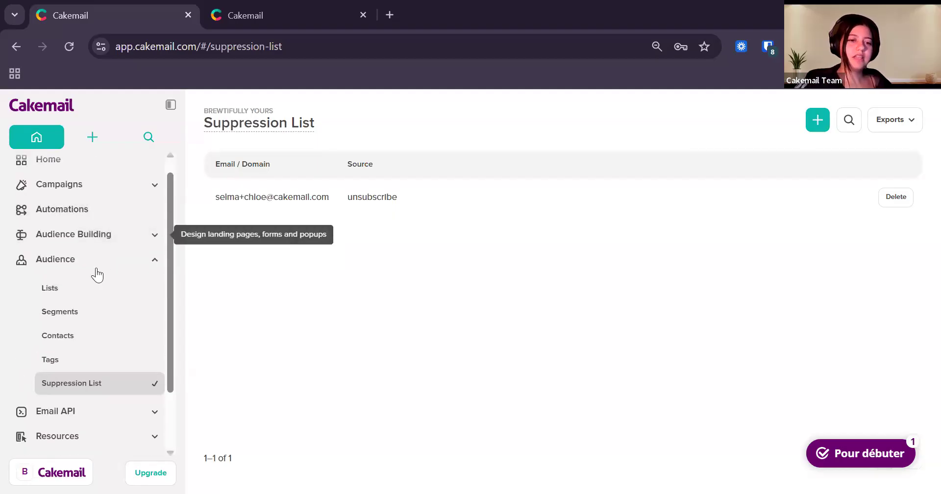
pyautogui.scroll(-3, 107, 294)
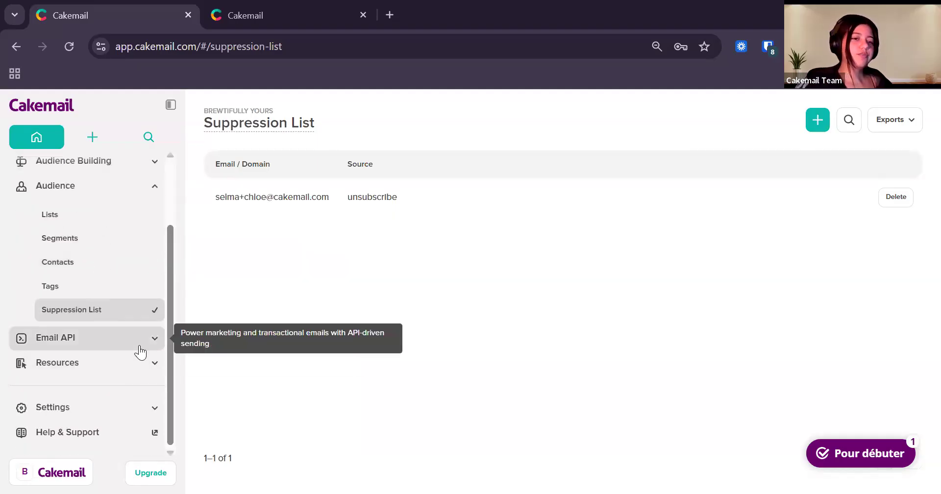
# Expand the Email API section and look through its Metrics & Trends page
pyautogui.click(103, 350)
pyautogui.click(98, 348)
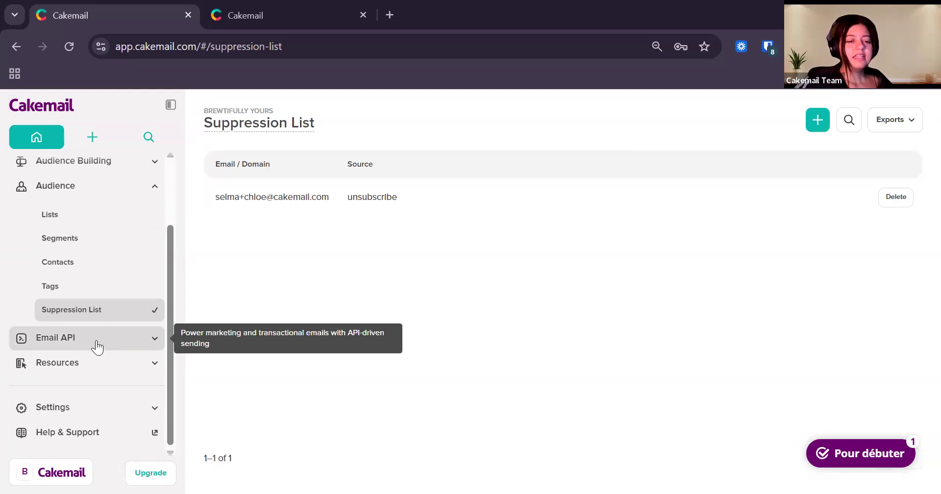
pyautogui.click(95, 349)
pyautogui.scroll(-3, 94, 351)
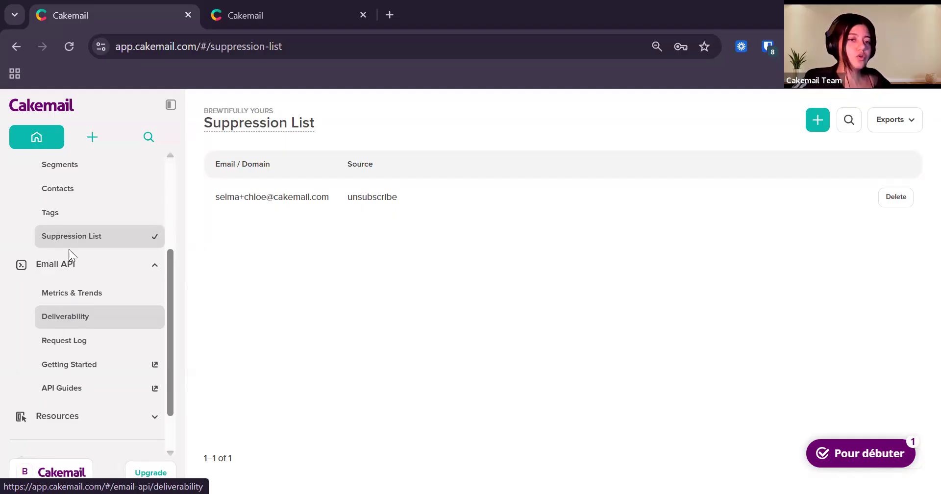
pyautogui.click(61, 265)
pyautogui.click(91, 337)
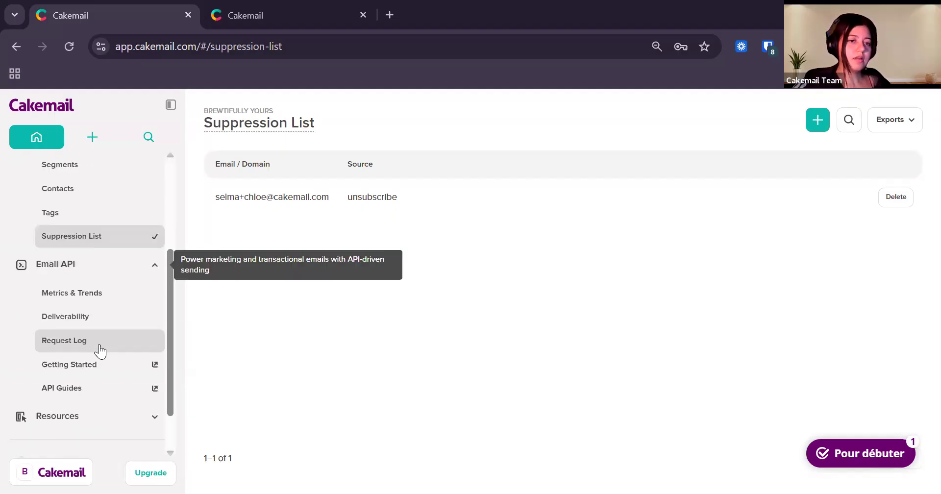
pyautogui.click(99, 299)
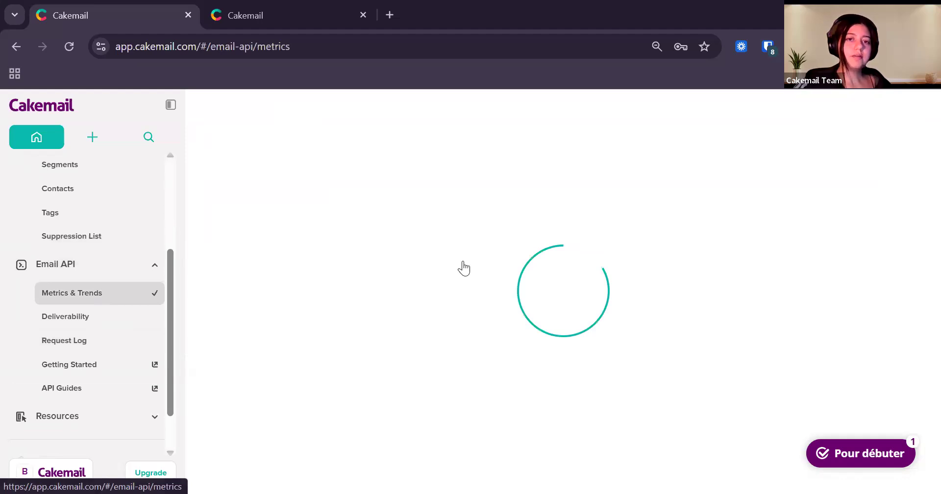
pyautogui.scroll(-5, 726, 205)
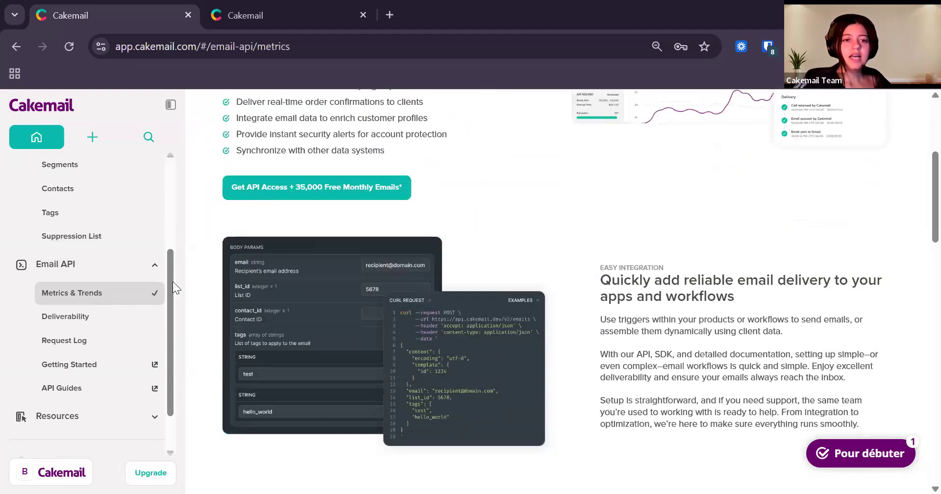
# View the Email API's Deliverability and Request Log pages
pyautogui.click(121, 316)
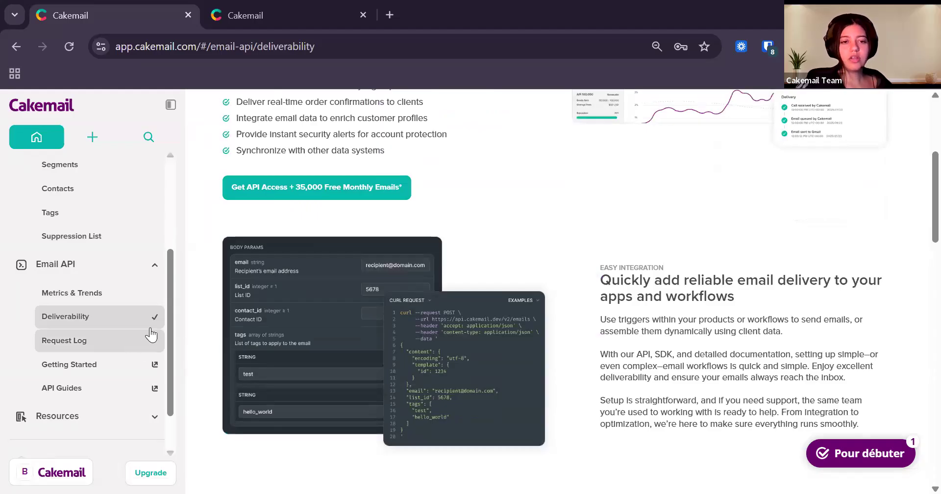
pyautogui.scroll(-5, 94, 346)
pyautogui.click(95, 341)
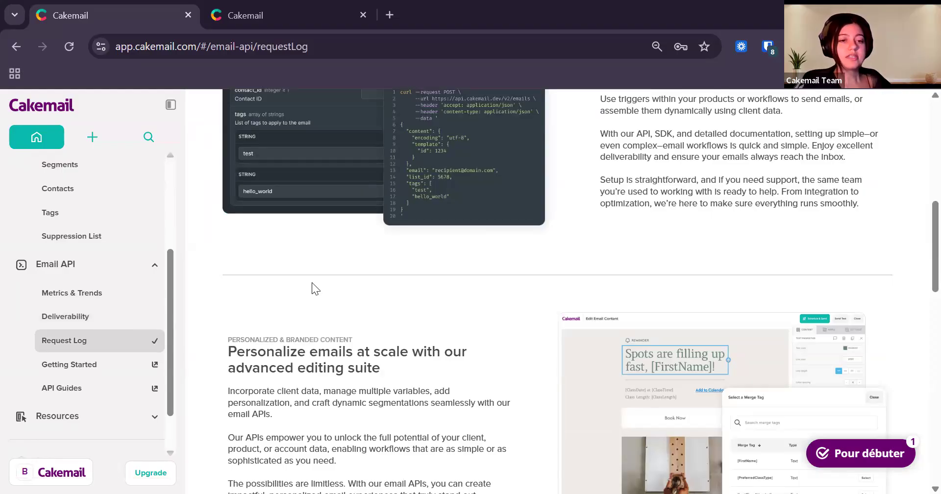
pyautogui.scroll(-1, 105, 349)
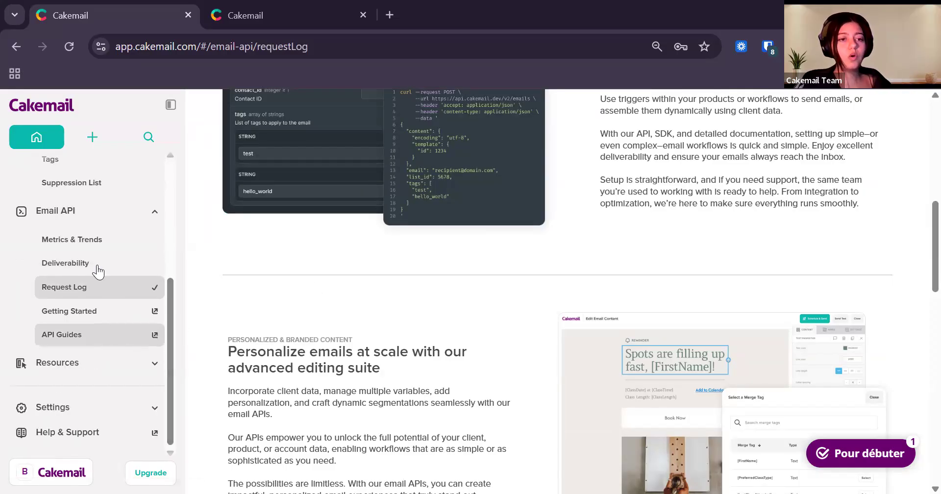
# View the Email API's Getting Started and API Guides documentation, closing each page after viewing it
pyautogui.click(71, 321)
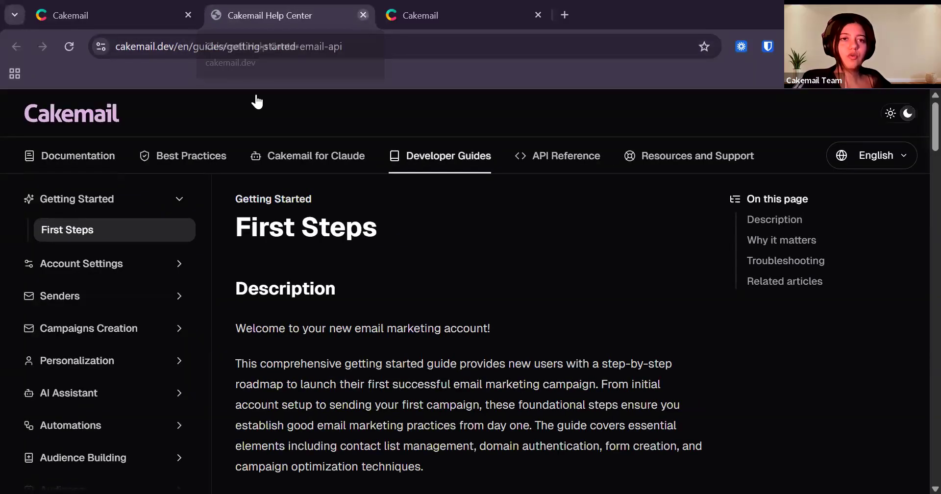
pyautogui.hotkey('ctrl', 'w')
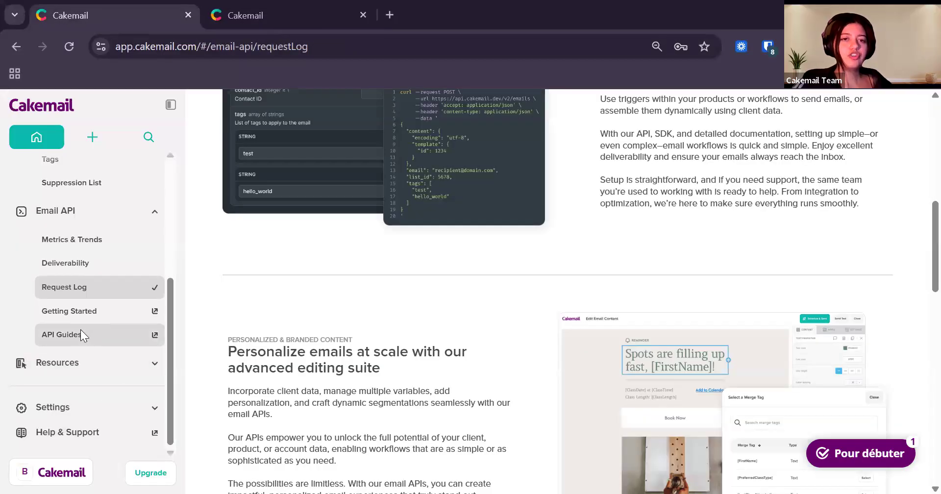
pyautogui.click(80, 330)
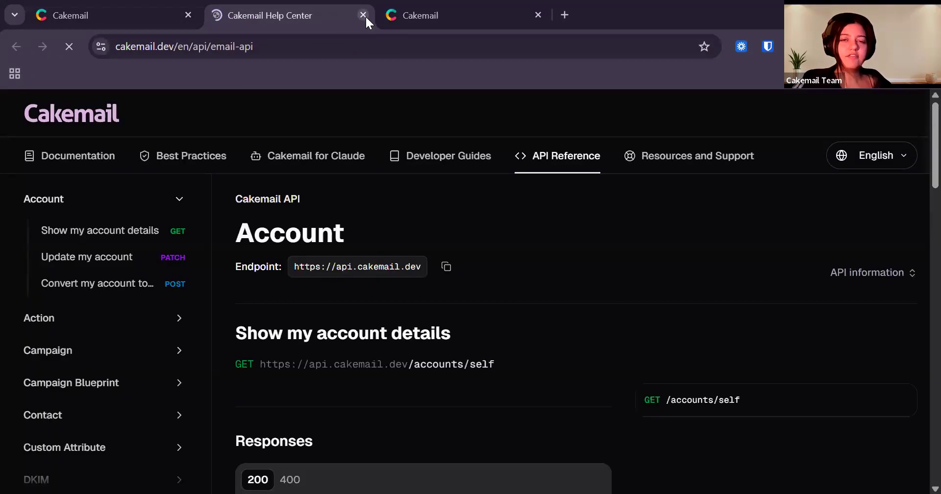
pyautogui.hotkey('ctrl', 'w')
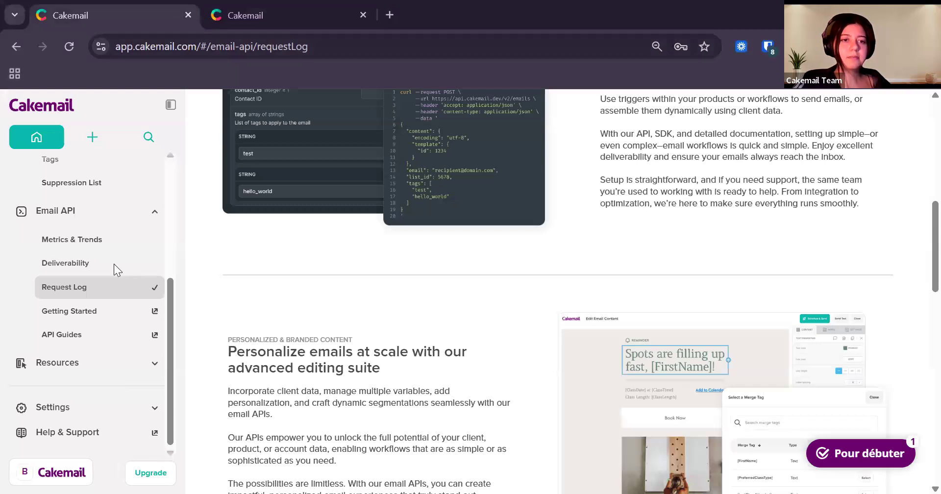
# Expand the Resources section and open My Email Templates
pyautogui.click(108, 363)
pyautogui.scroll(-2, 109, 331)
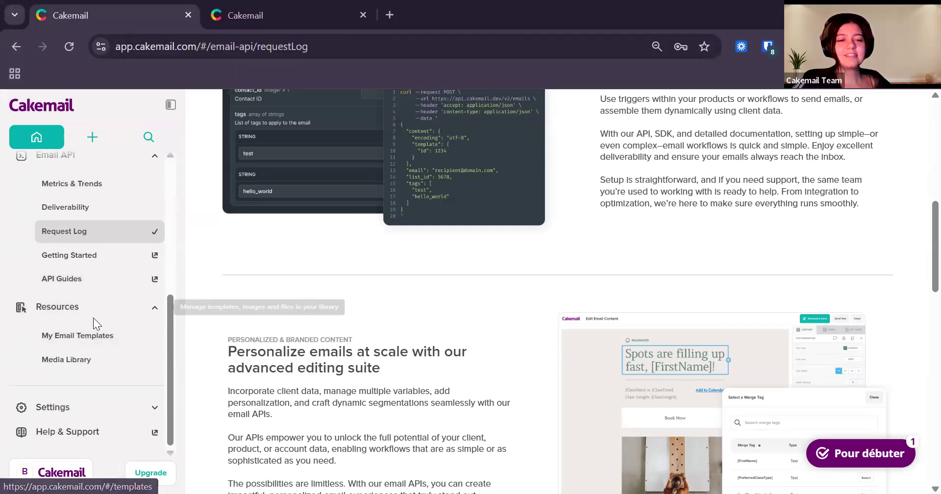
pyautogui.click(90, 345)
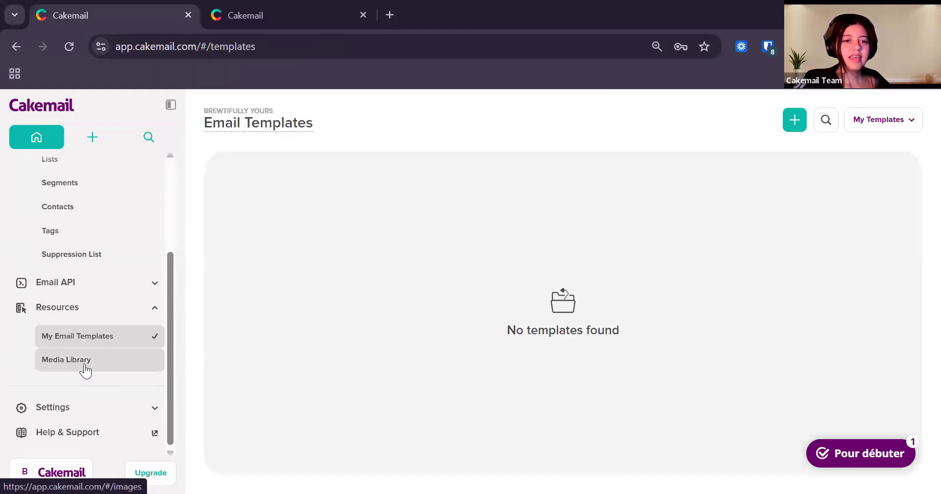
# Open the Media Library, look over its images, and bring up the file upload dialog, closing it without choosing a file
pyautogui.click(84, 370)
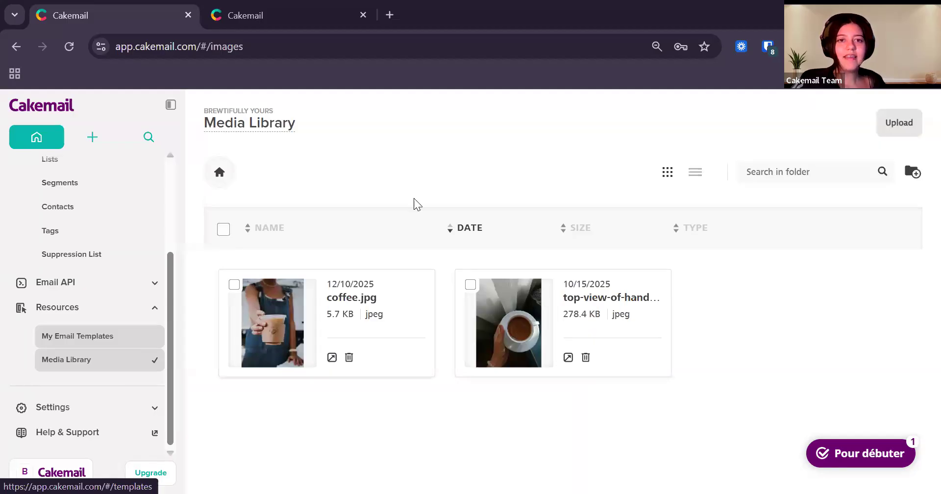
pyautogui.scroll(-2, 414, 204)
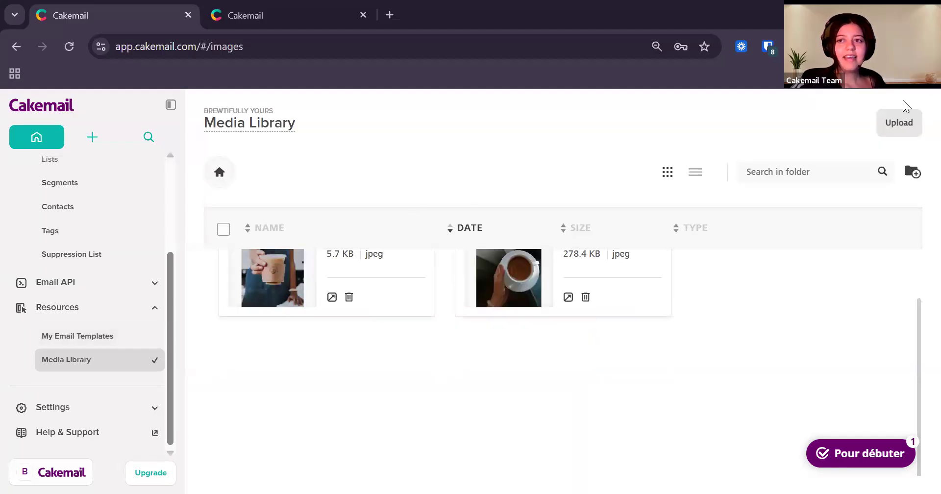
pyautogui.click(892, 133)
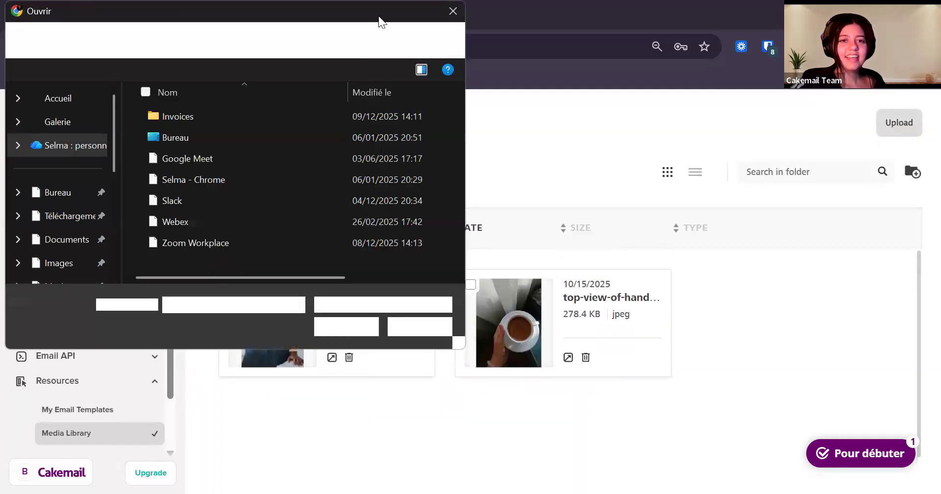
pyautogui.click(451, 10)
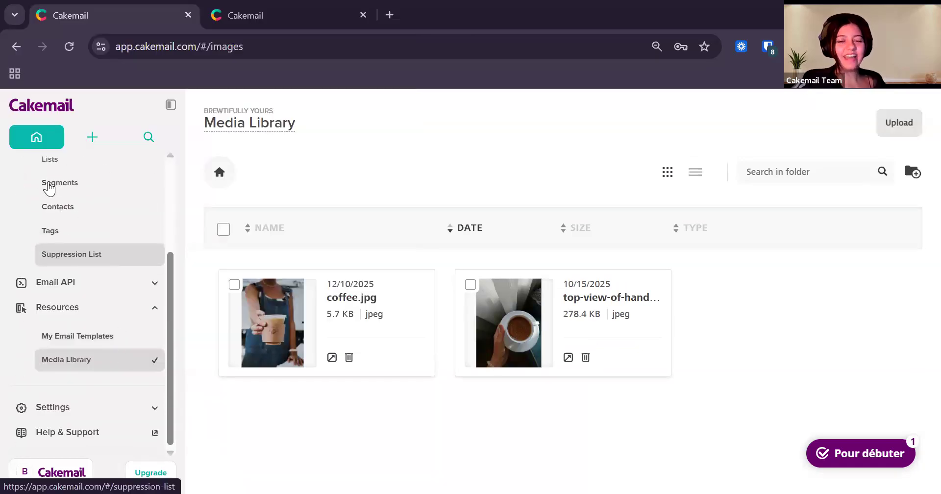
# Return to the Home overview dashboard and collapse the navigation sidebar
pyautogui.scroll(3, 49, 188)
pyautogui.click(49, 185)
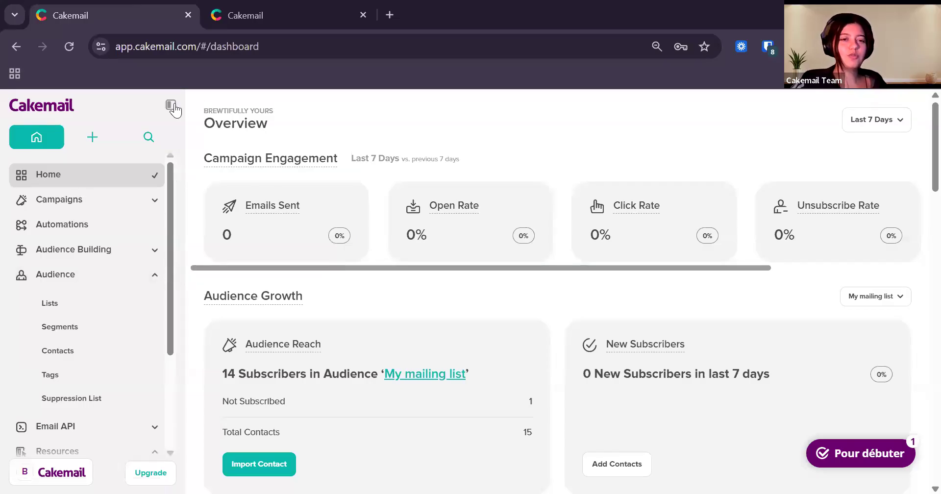
pyautogui.click(171, 105)
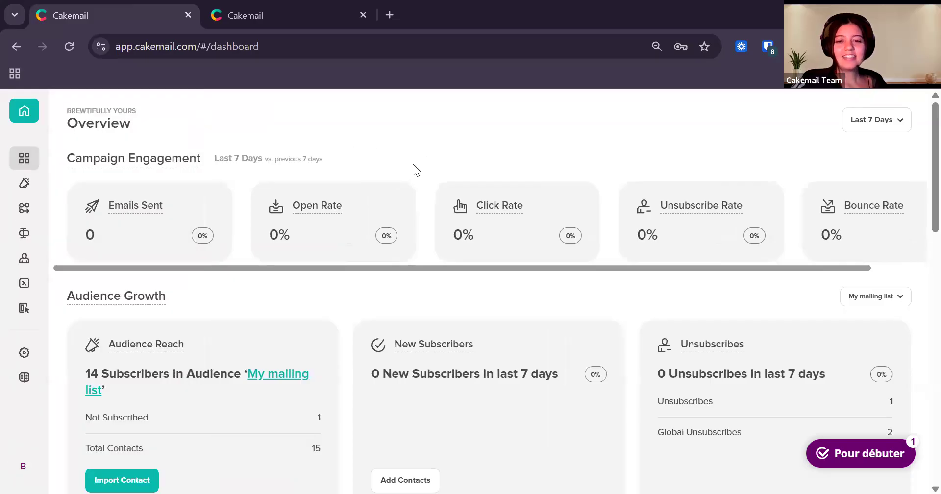